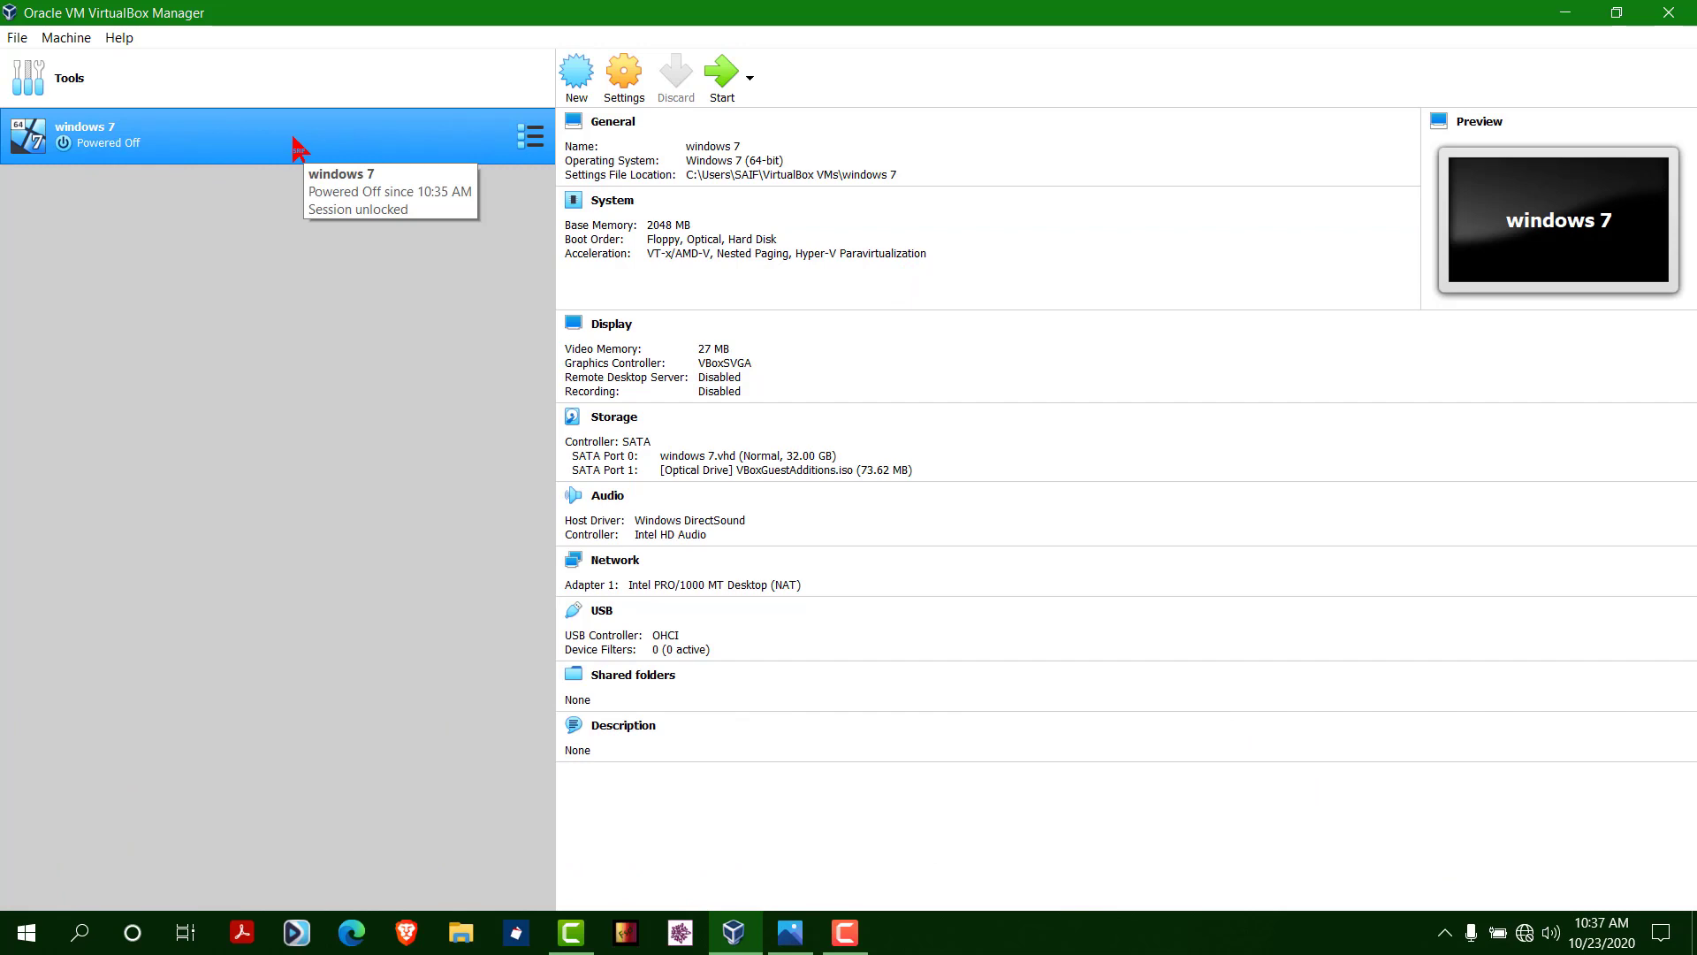
- Start the windows 7 virtual machine and dismiss its keyboard capture and mouse integration notices
{"action": "left_click", "coordinate": [720, 78]}
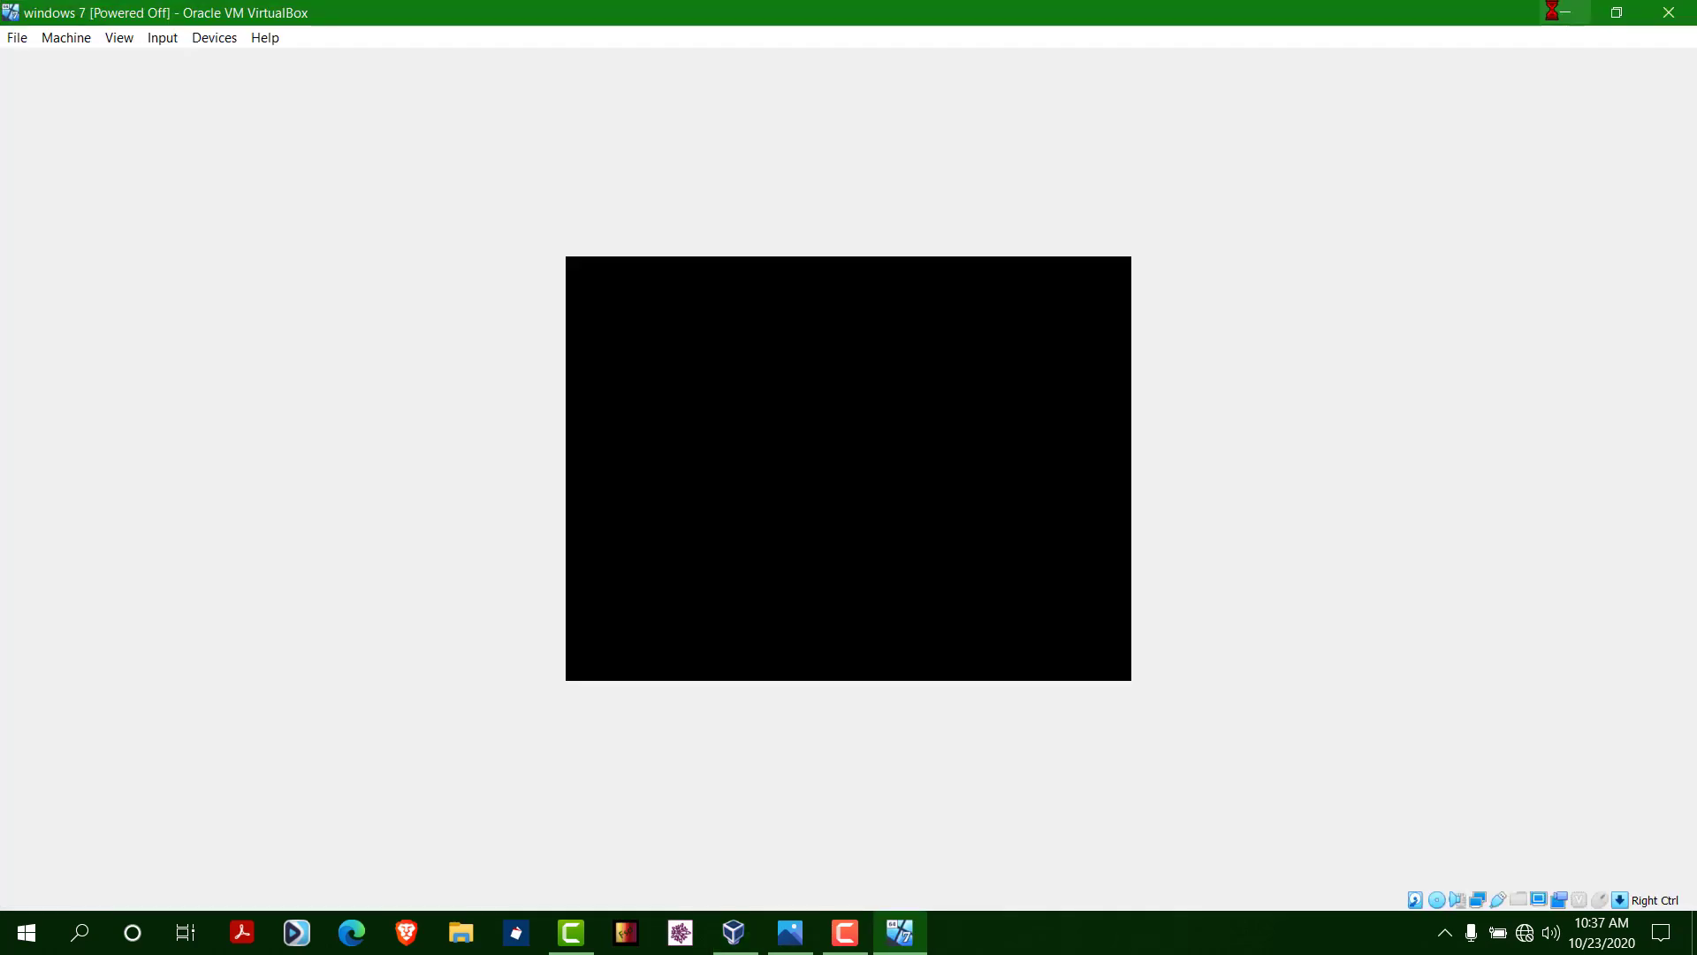
{"action": "left_click", "coordinate": [1563, 14]}
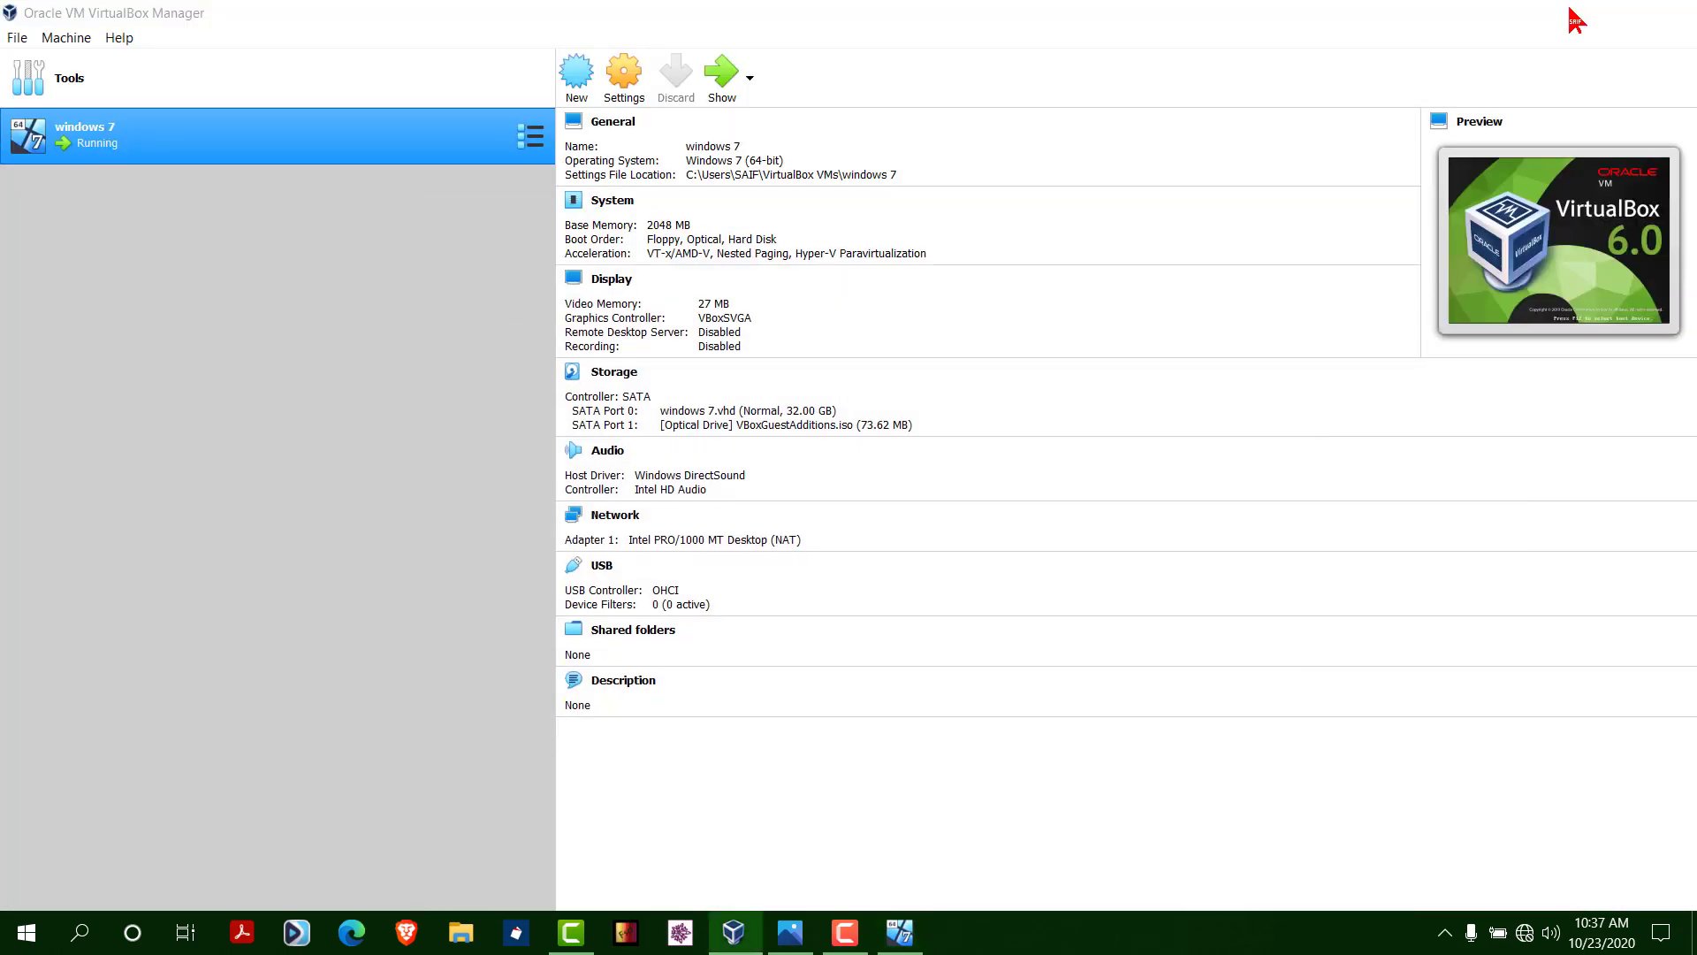
{"action": "left_click", "coordinate": [1568, 16]}
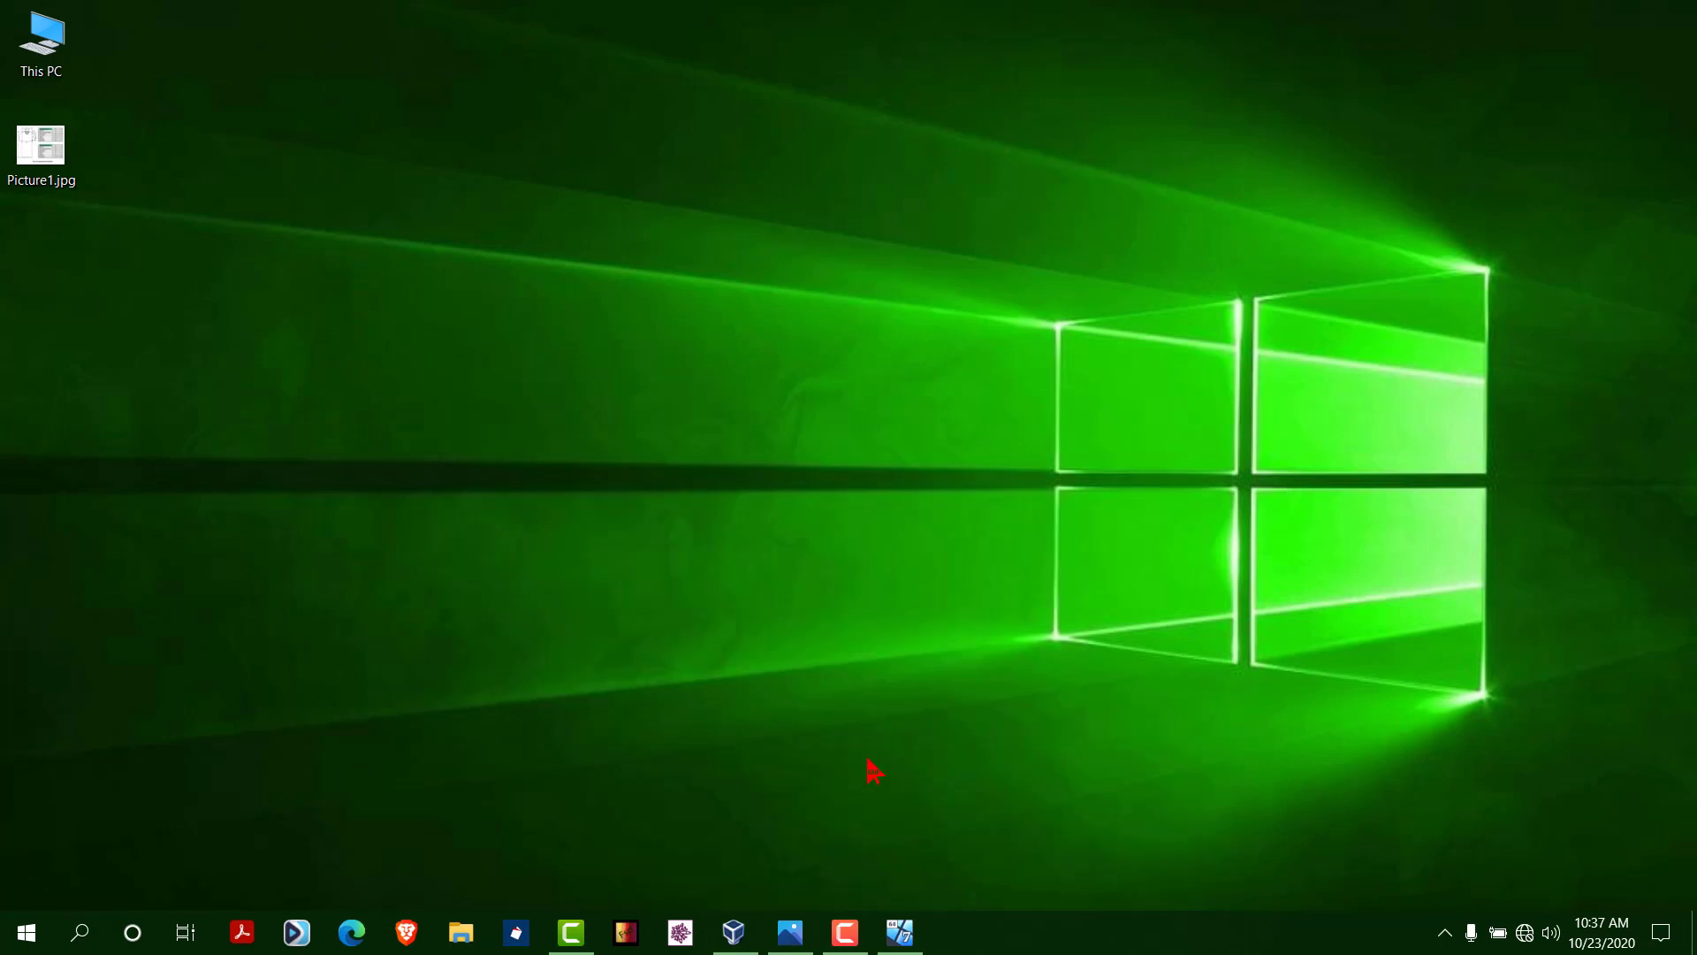
{"action": "left_click", "coordinate": [900, 930]}
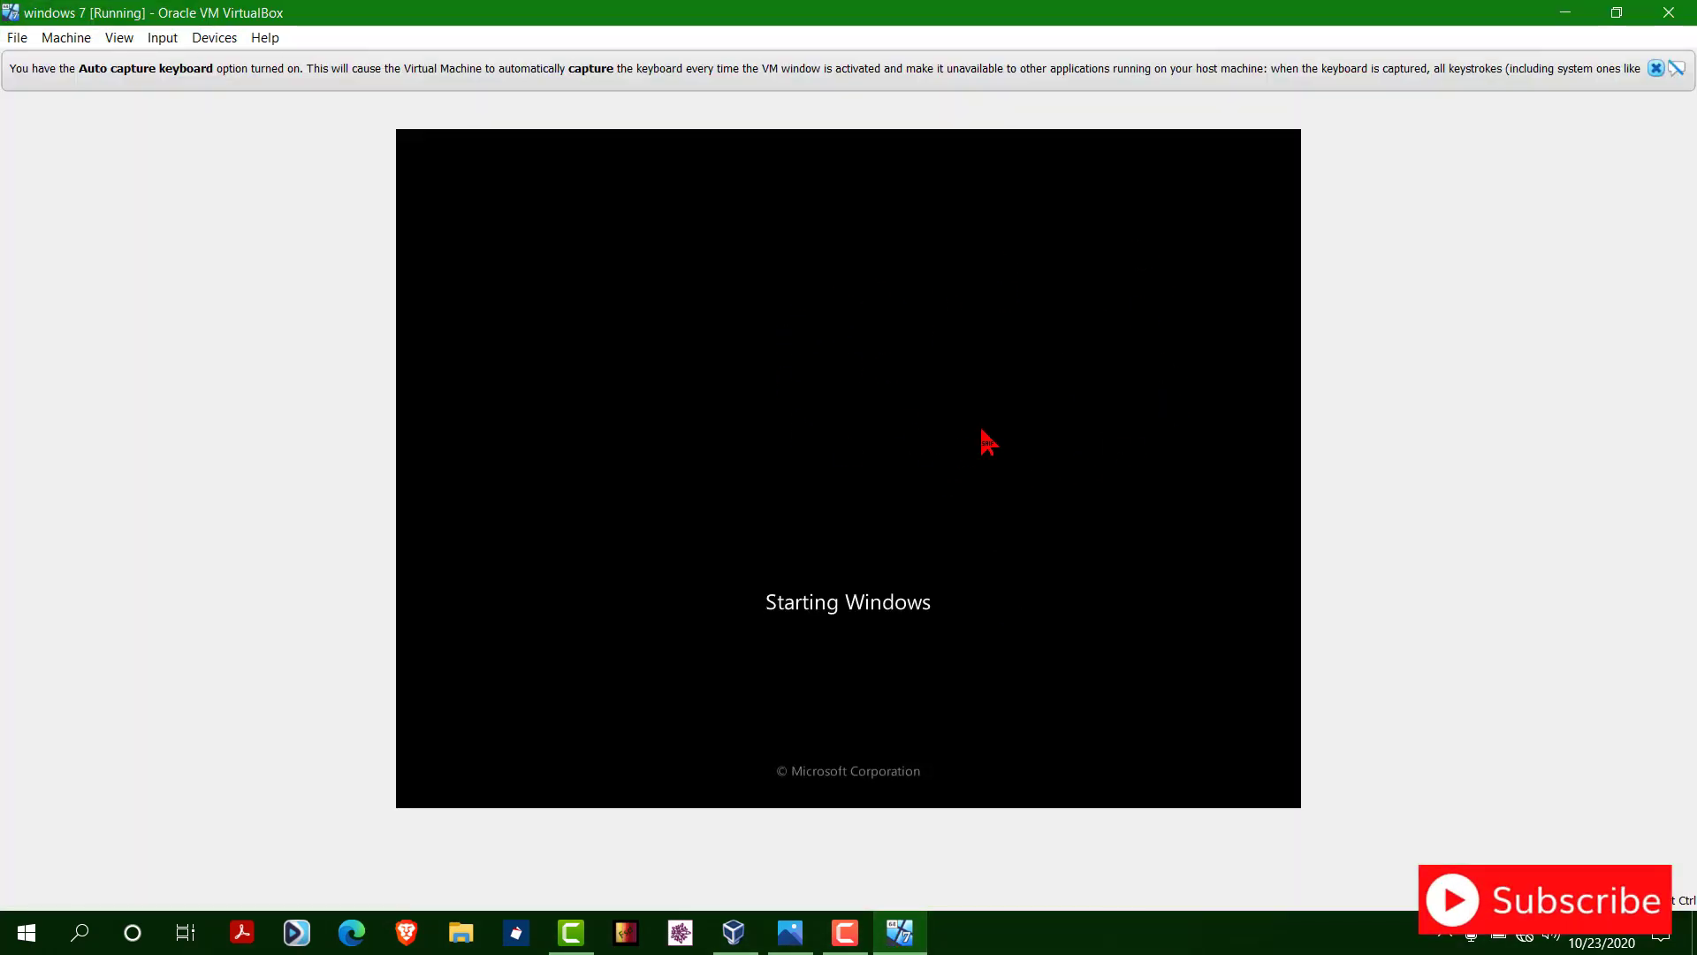
{"action": "left_click", "coordinate": [1655, 68]}
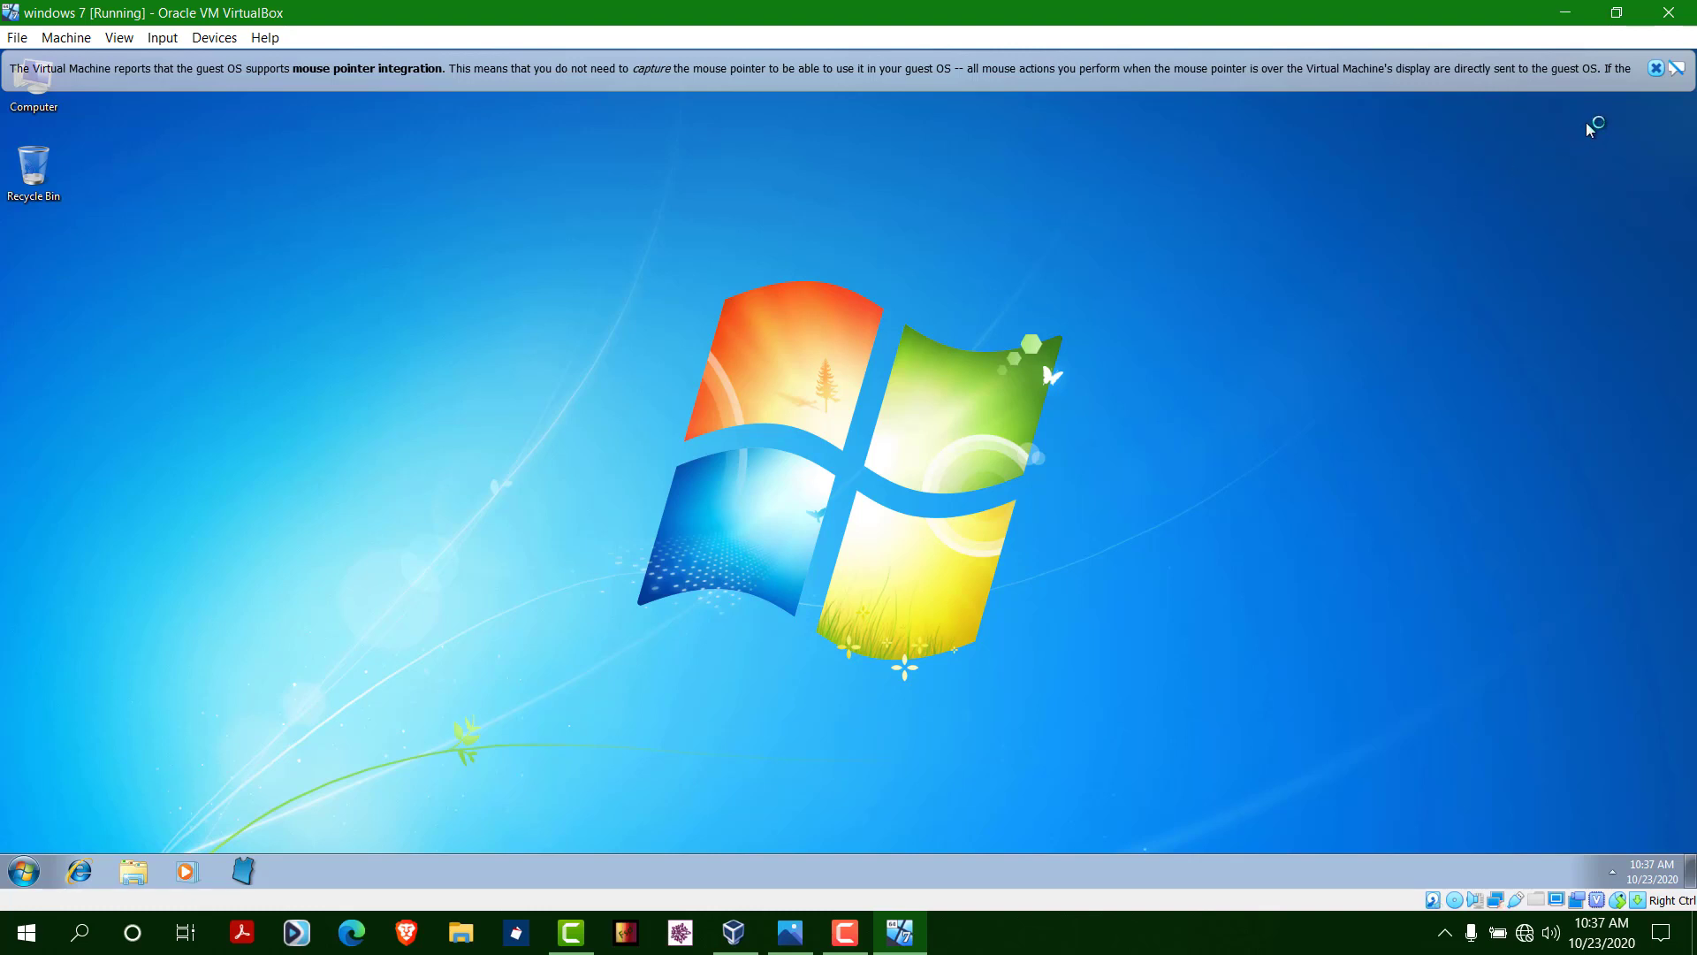
{"action": "left_click", "coordinate": [1656, 68]}
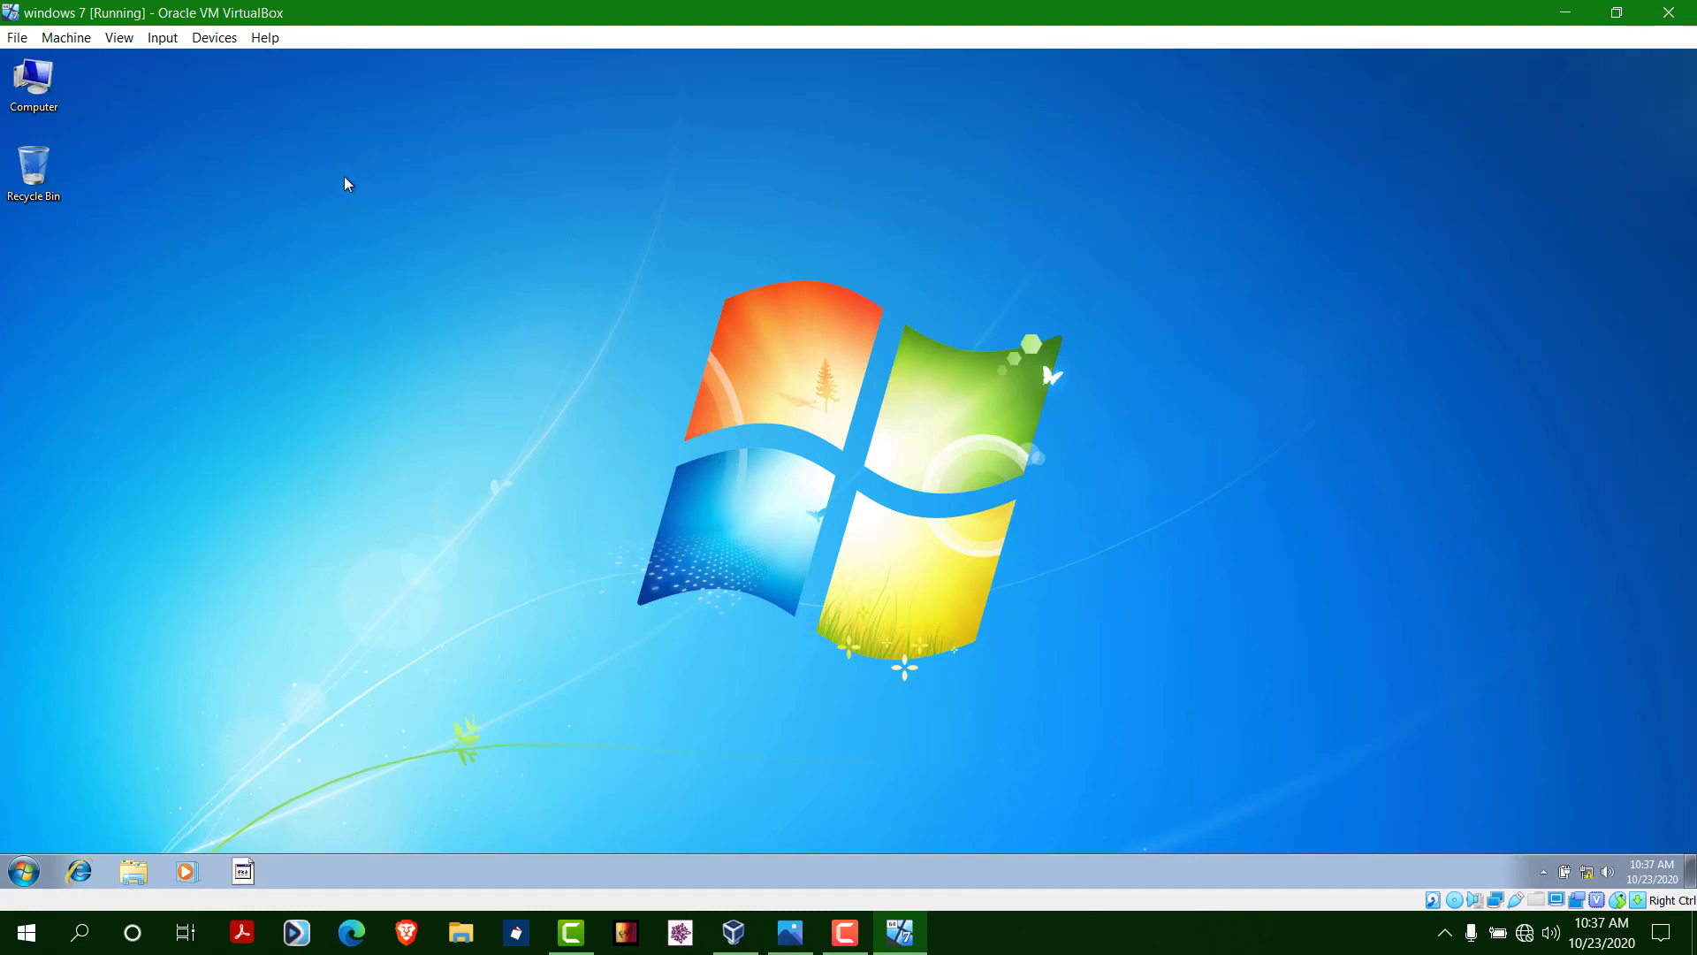
{"action": "left_click", "coordinate": [33, 81]}
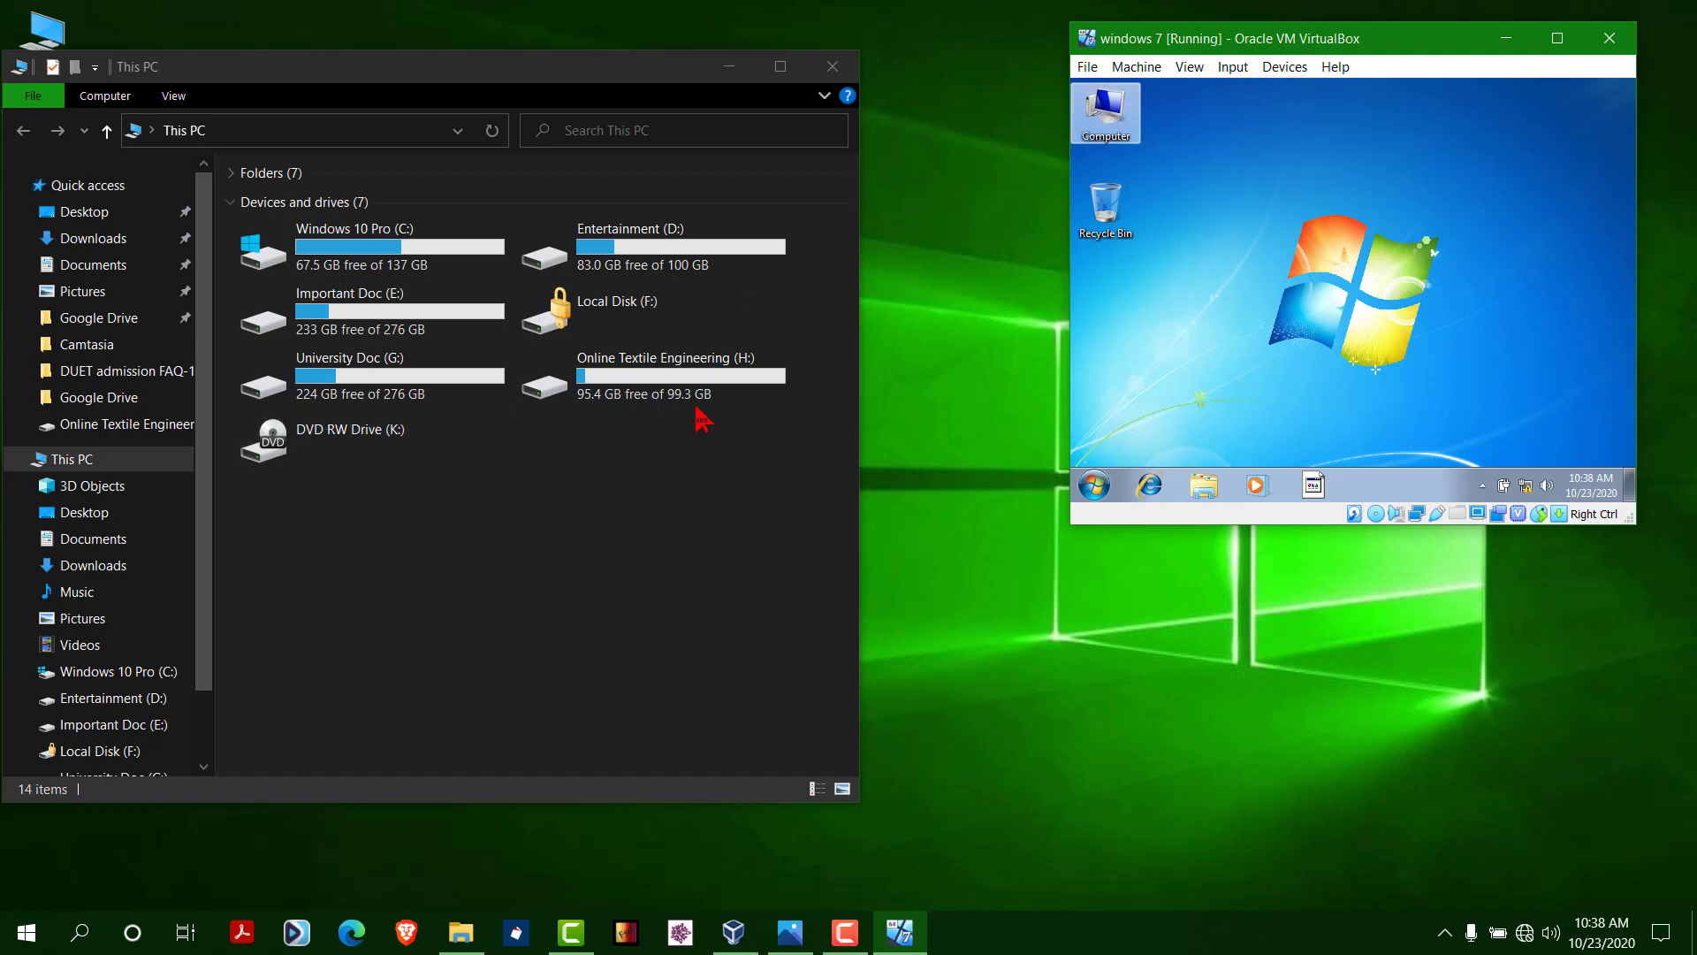
- Examine the contents of the "Share folder for win 7" folder on the host's Important Doc (E:) drive
{"action": "left_click", "coordinate": [345, 314]}
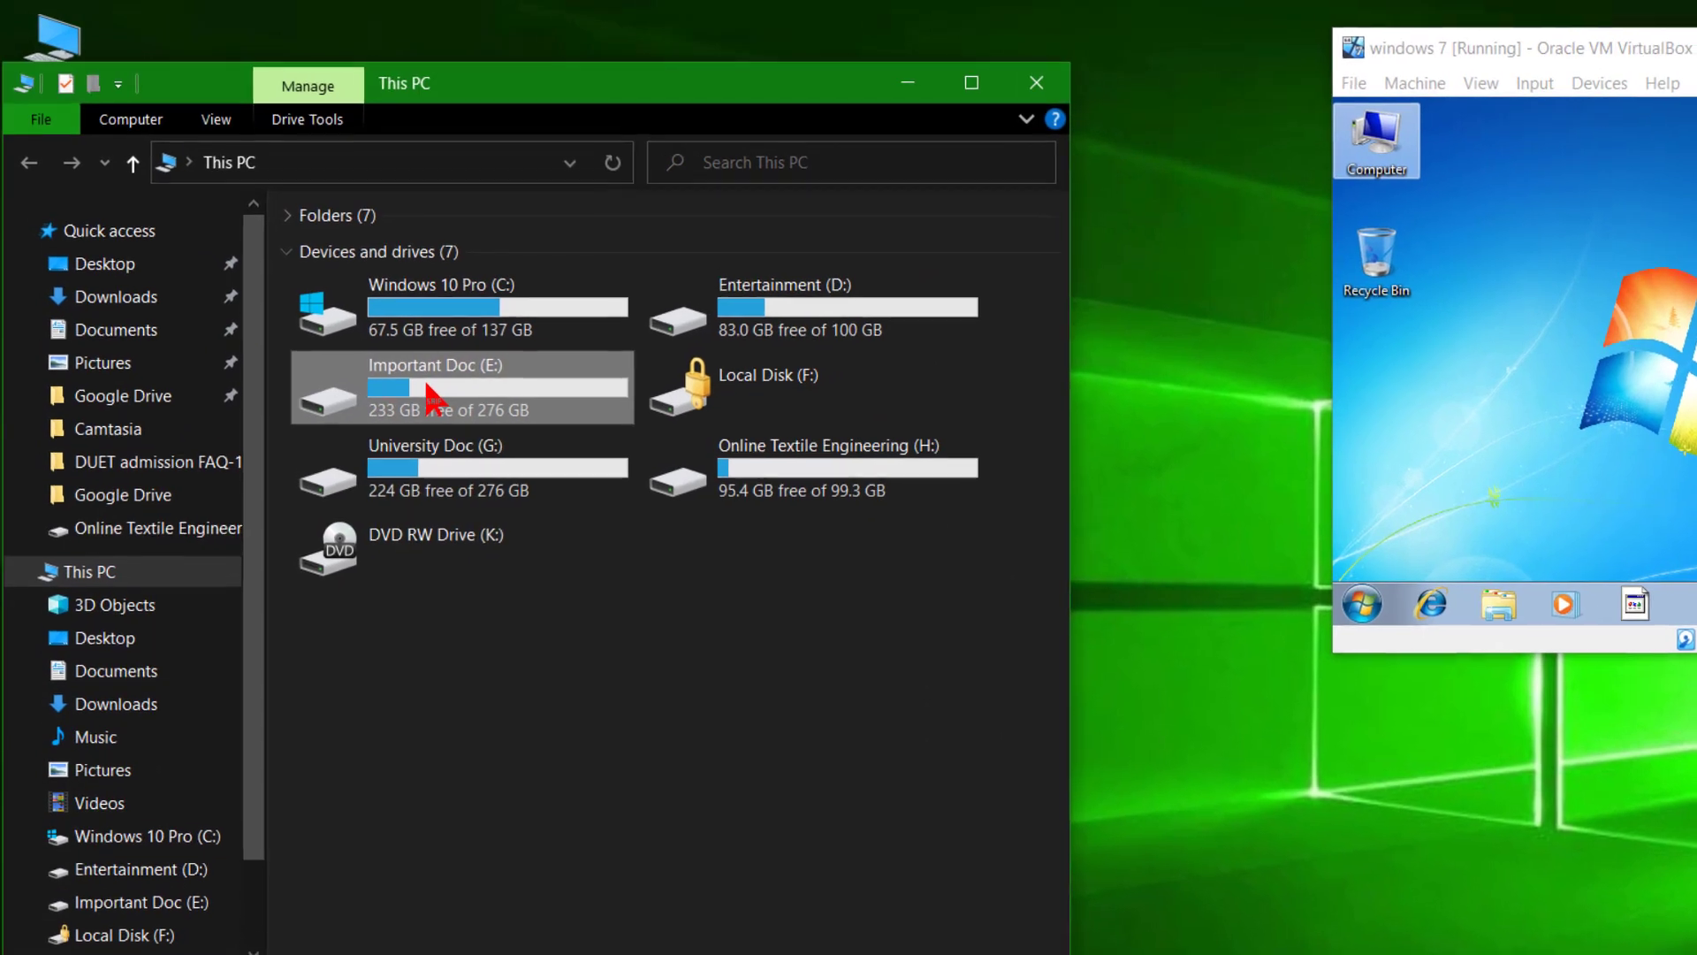
{"action": "double_click", "coordinate": [429, 389]}
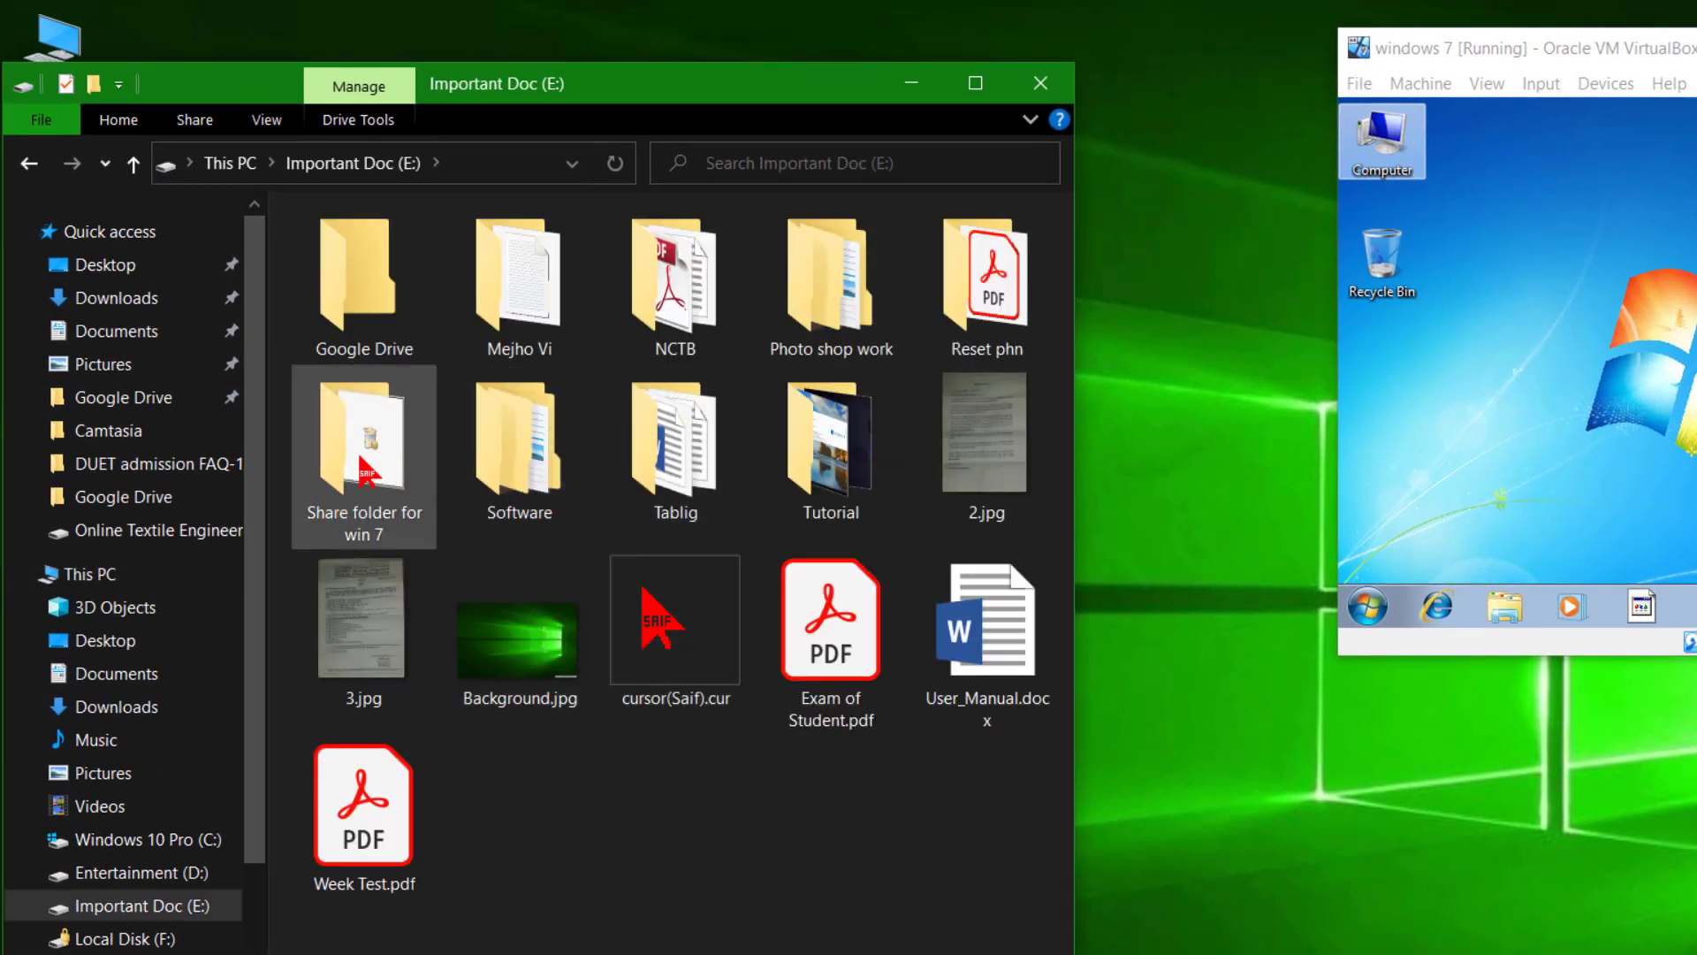
{"action": "mouse_move", "coordinate": [414, 531]}
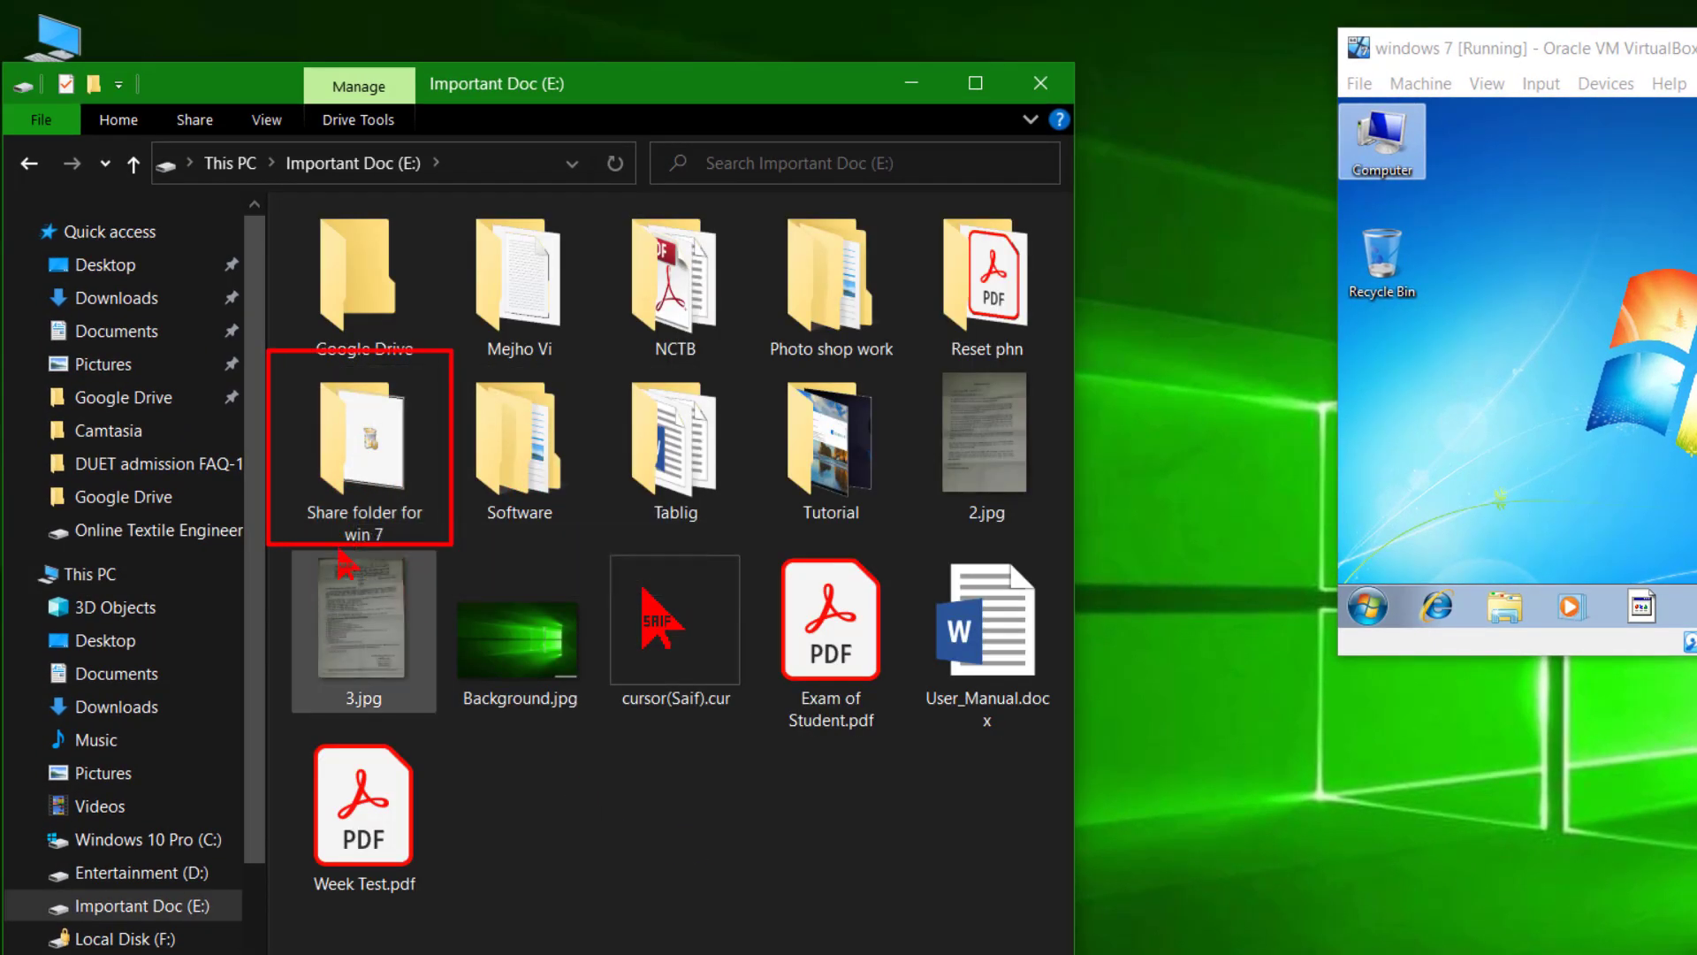
{"action": "double_click", "coordinate": [380, 460]}
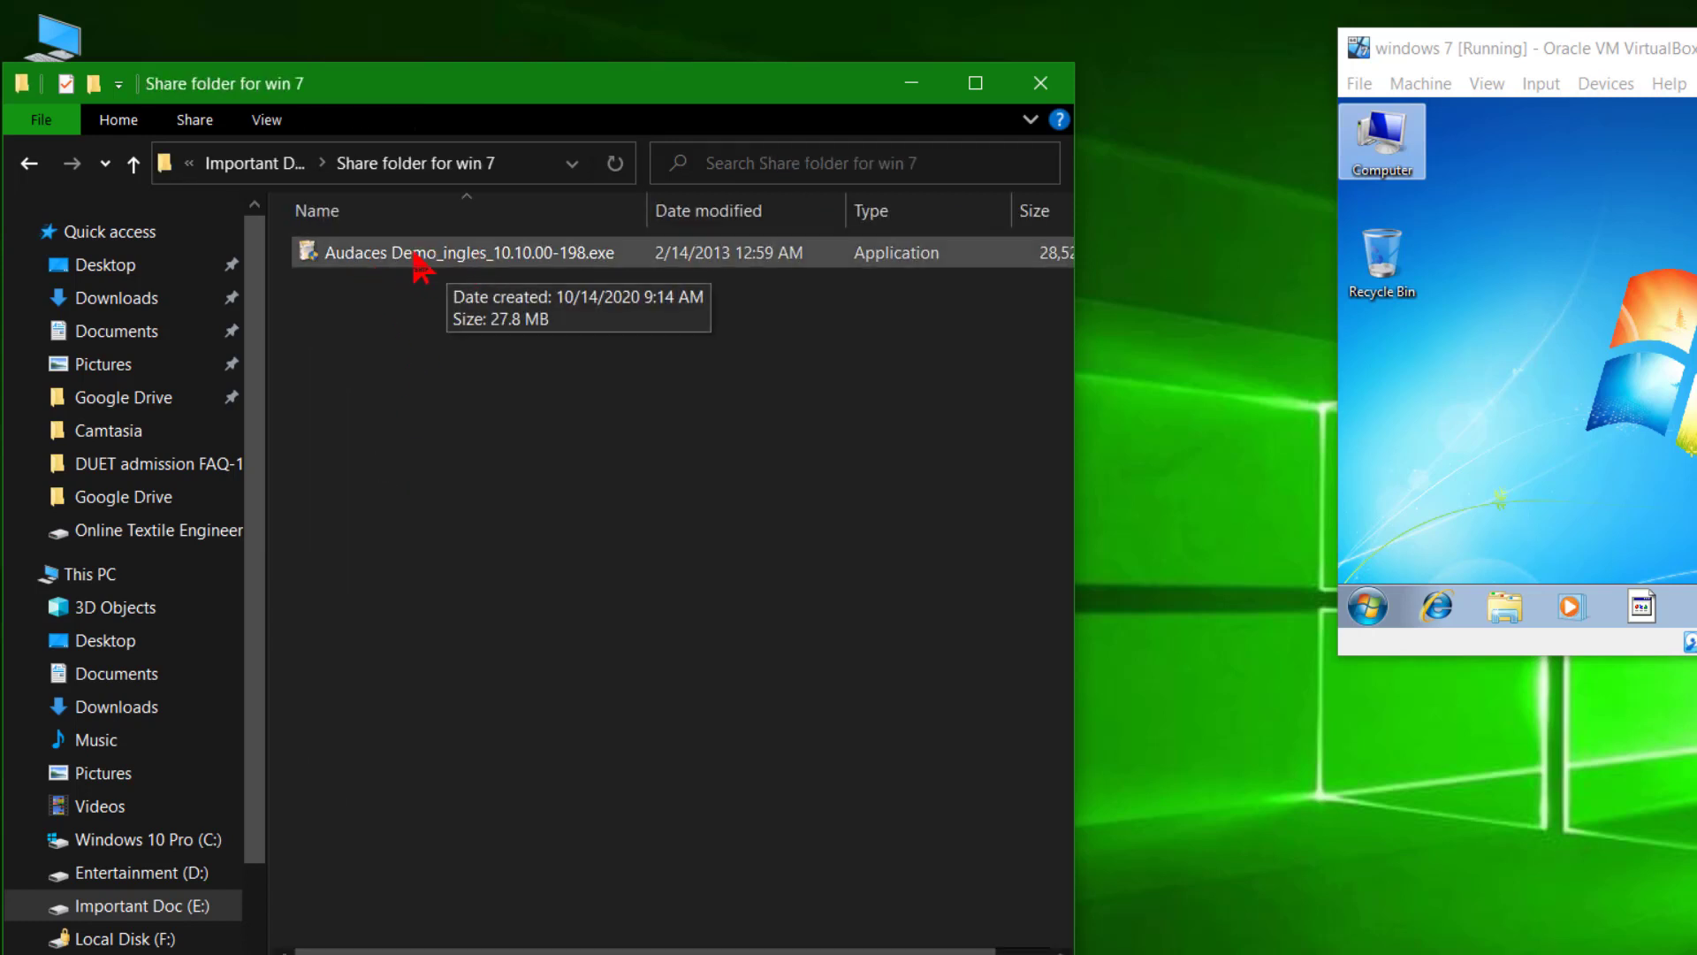
{"action": "left_click", "coordinate": [135, 164]}
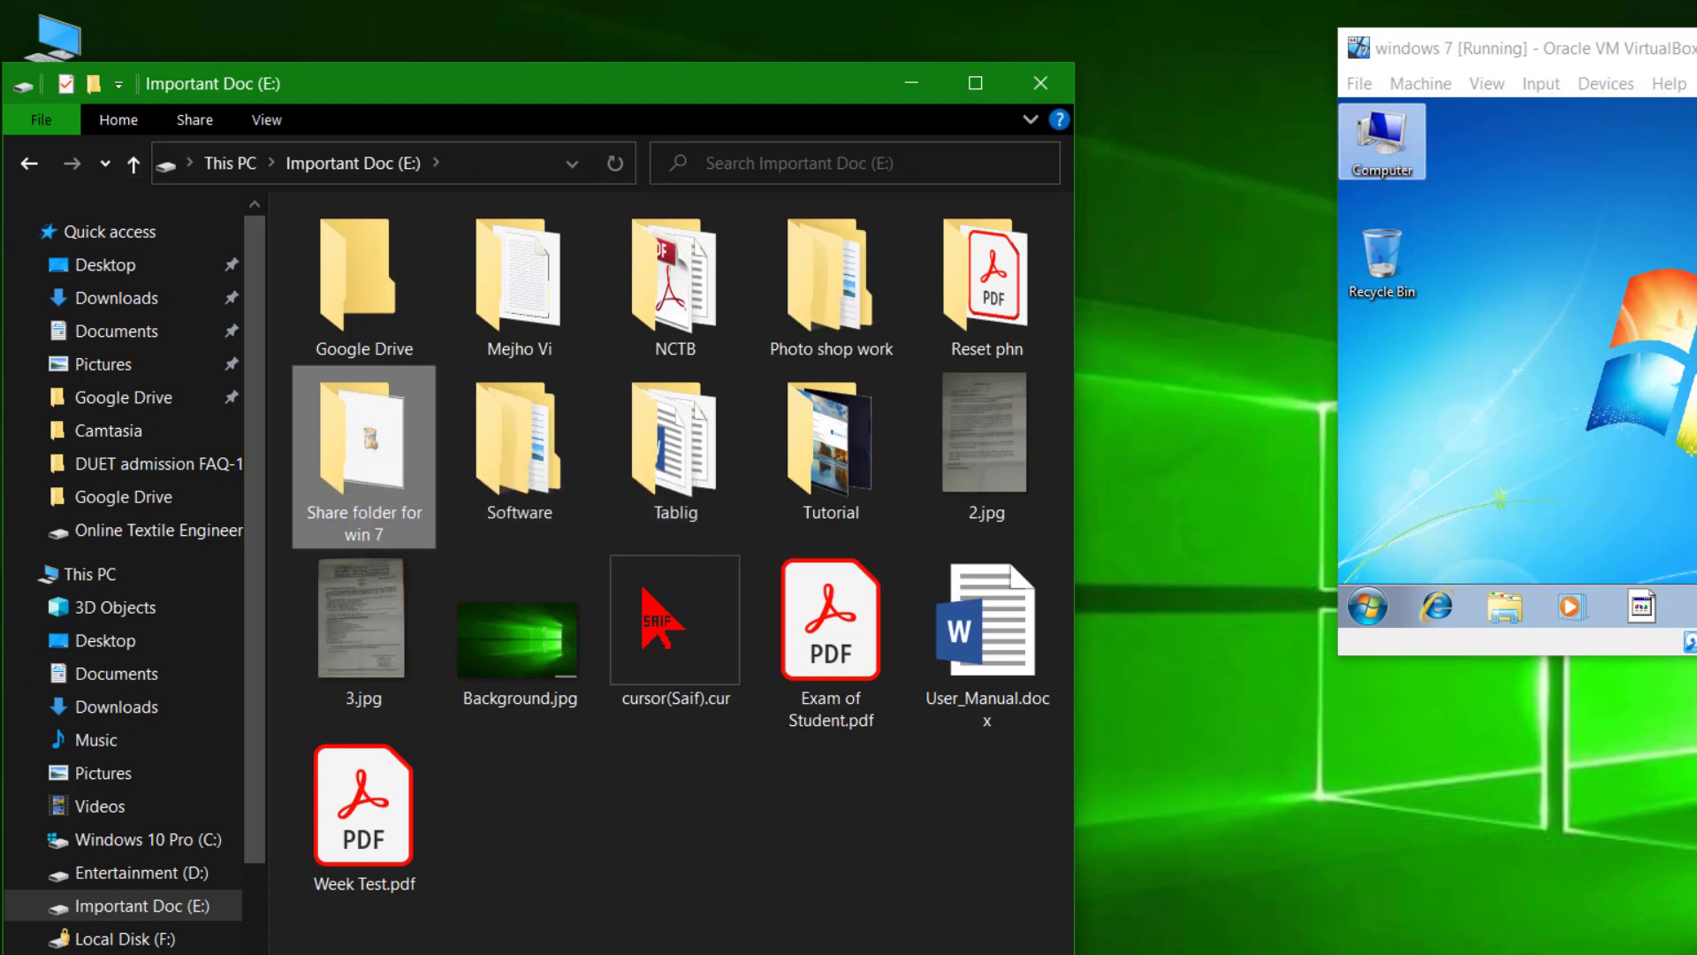
- Maximize the virtual machine window and begin adding a new share in its Shared Folders settings
{"action": "left_click", "coordinate": [1696, 49]}
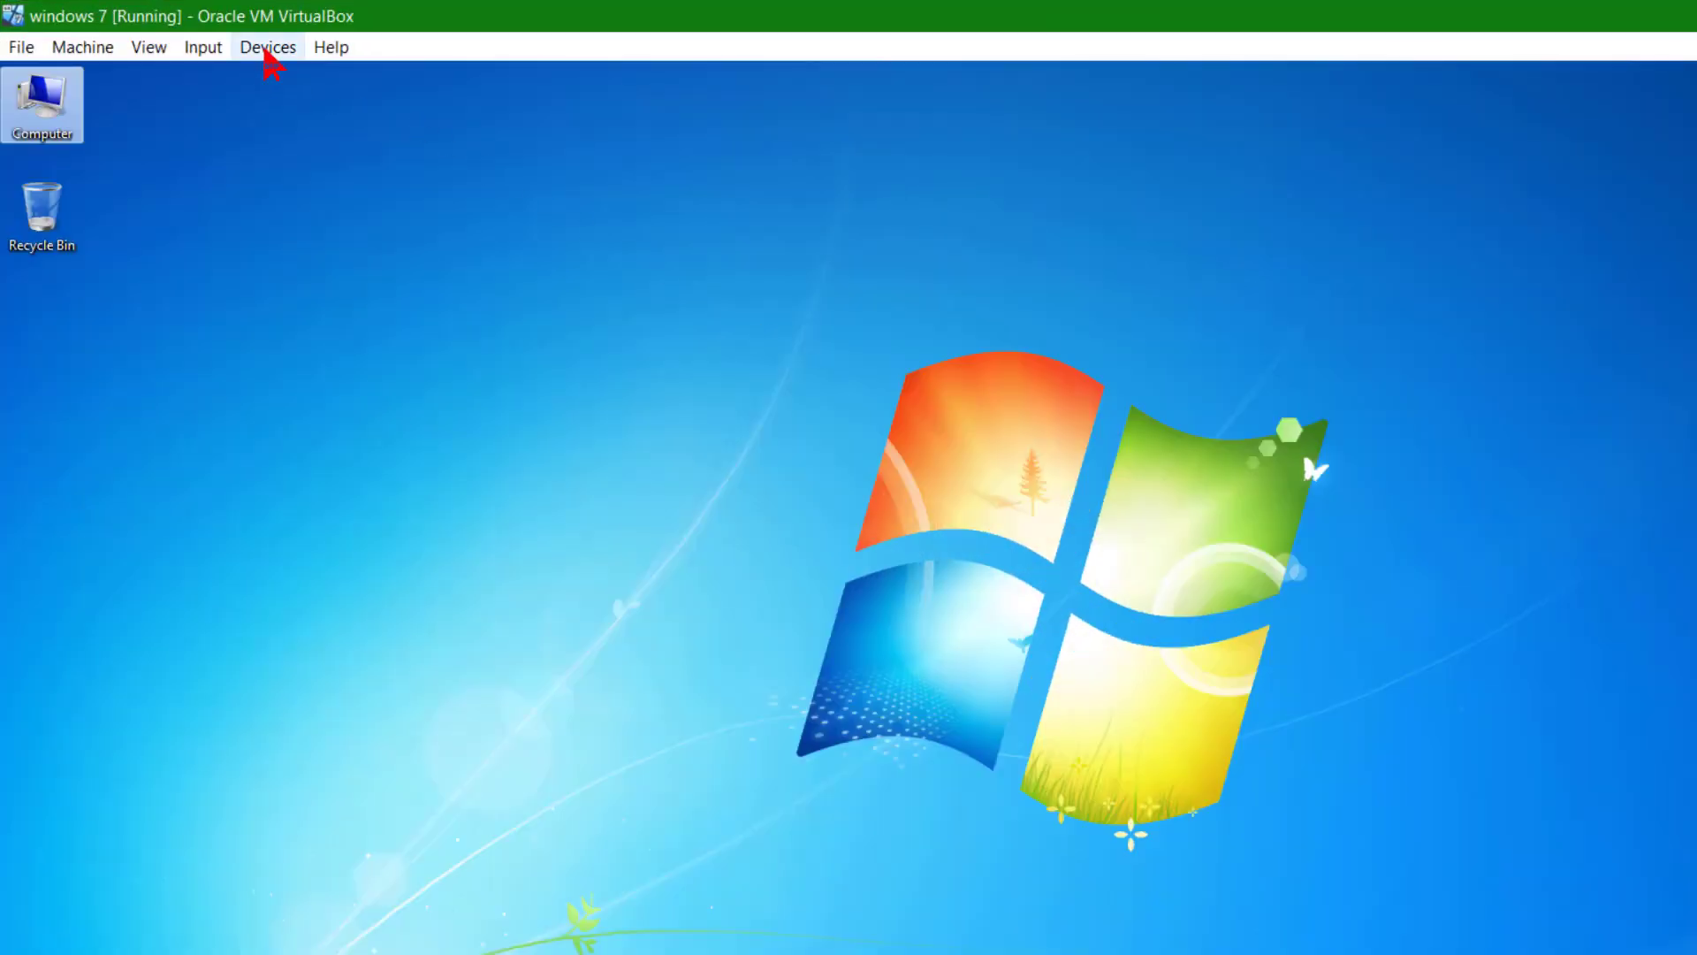
{"action": "left_click", "coordinate": [268, 48]}
{"action": "mouse_move", "coordinate": [333, 205]}
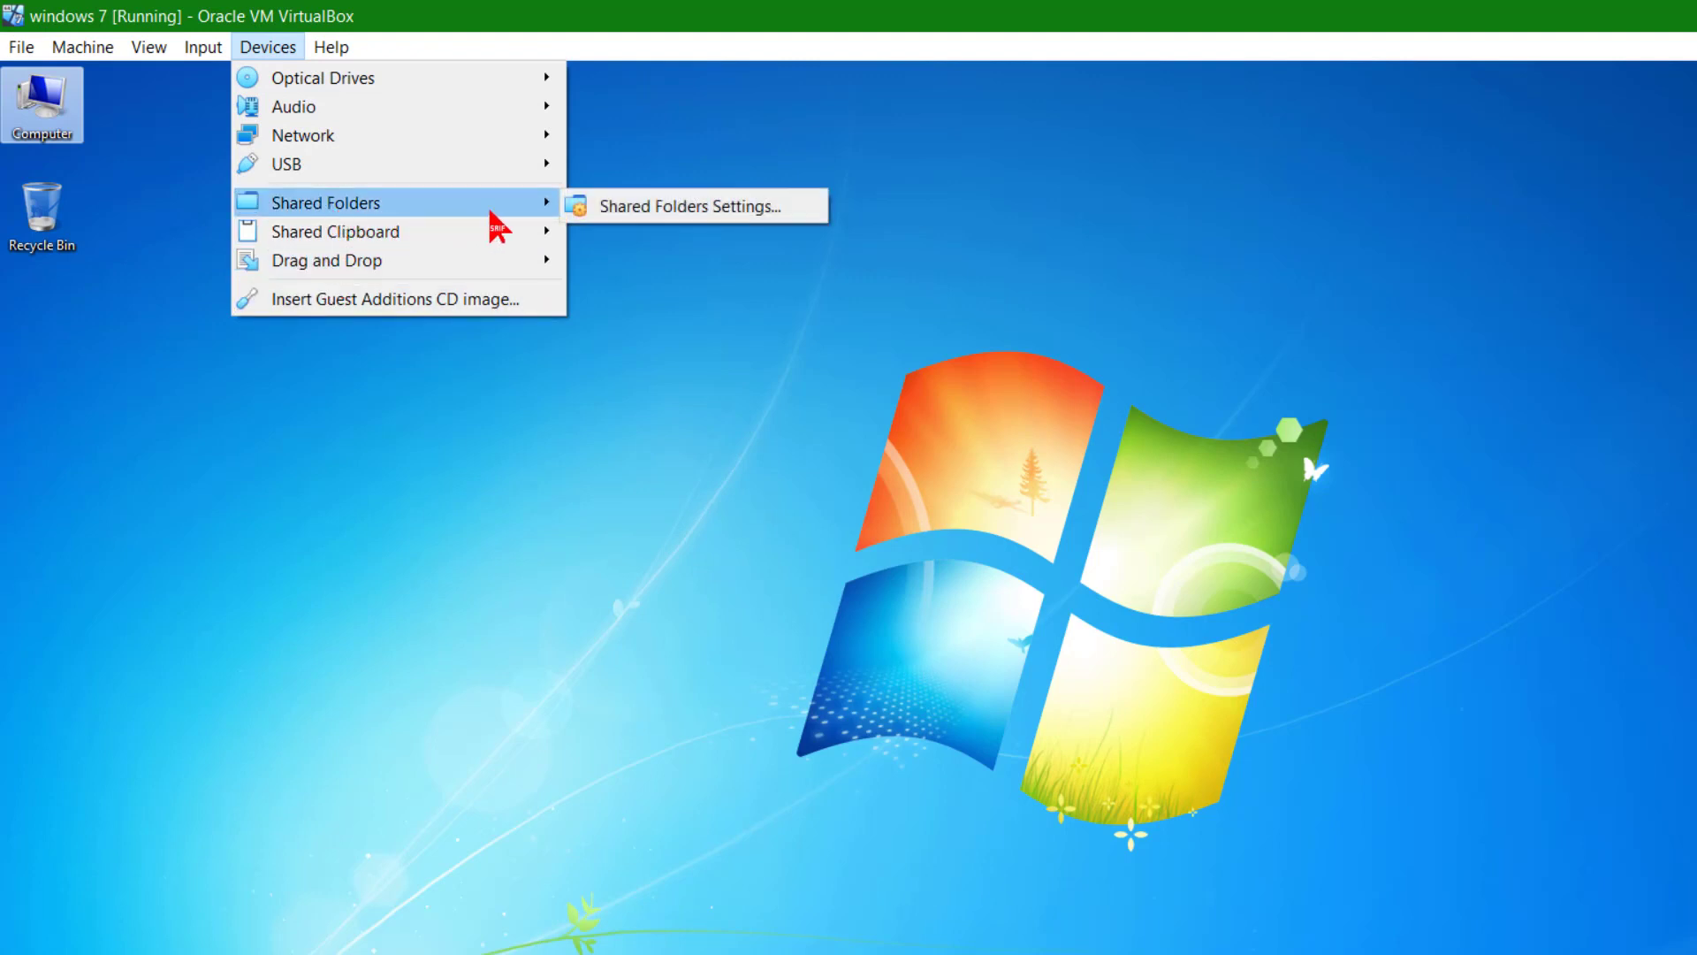
{"action": "left_click", "coordinate": [644, 210]}
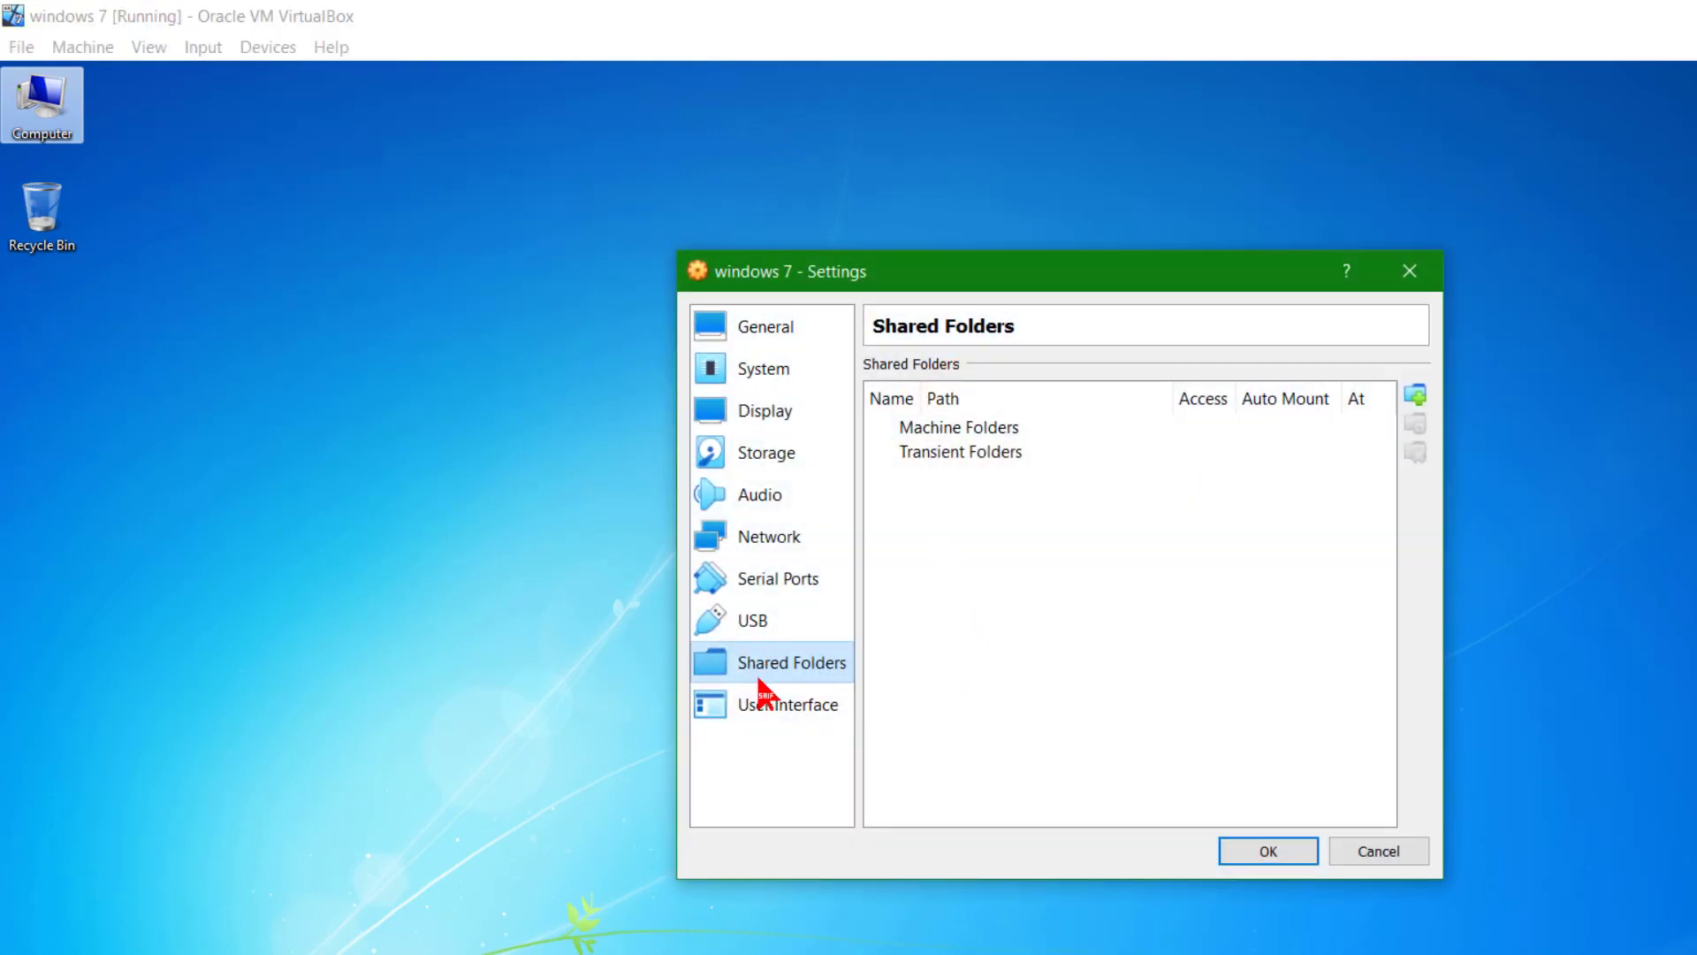
{"action": "left_click", "coordinate": [1417, 398]}
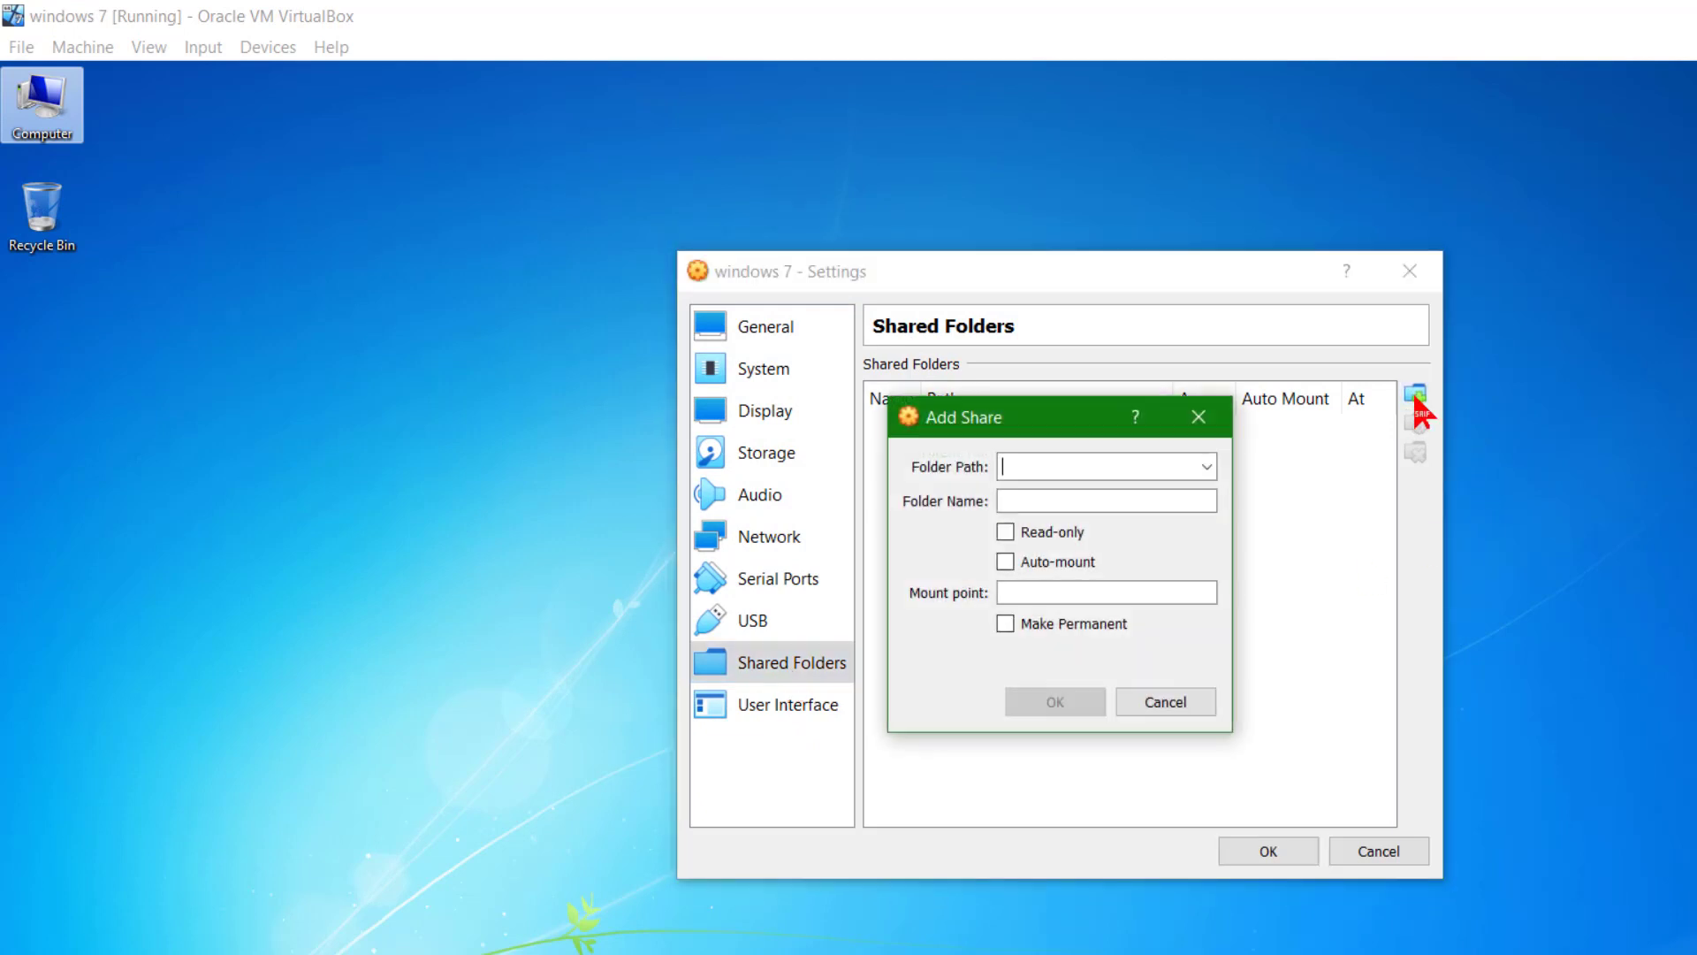
- Set the new share's folder path to E:\Share folder for win 7 by browsing to that folder
{"action": "left_click", "coordinate": [1207, 467]}
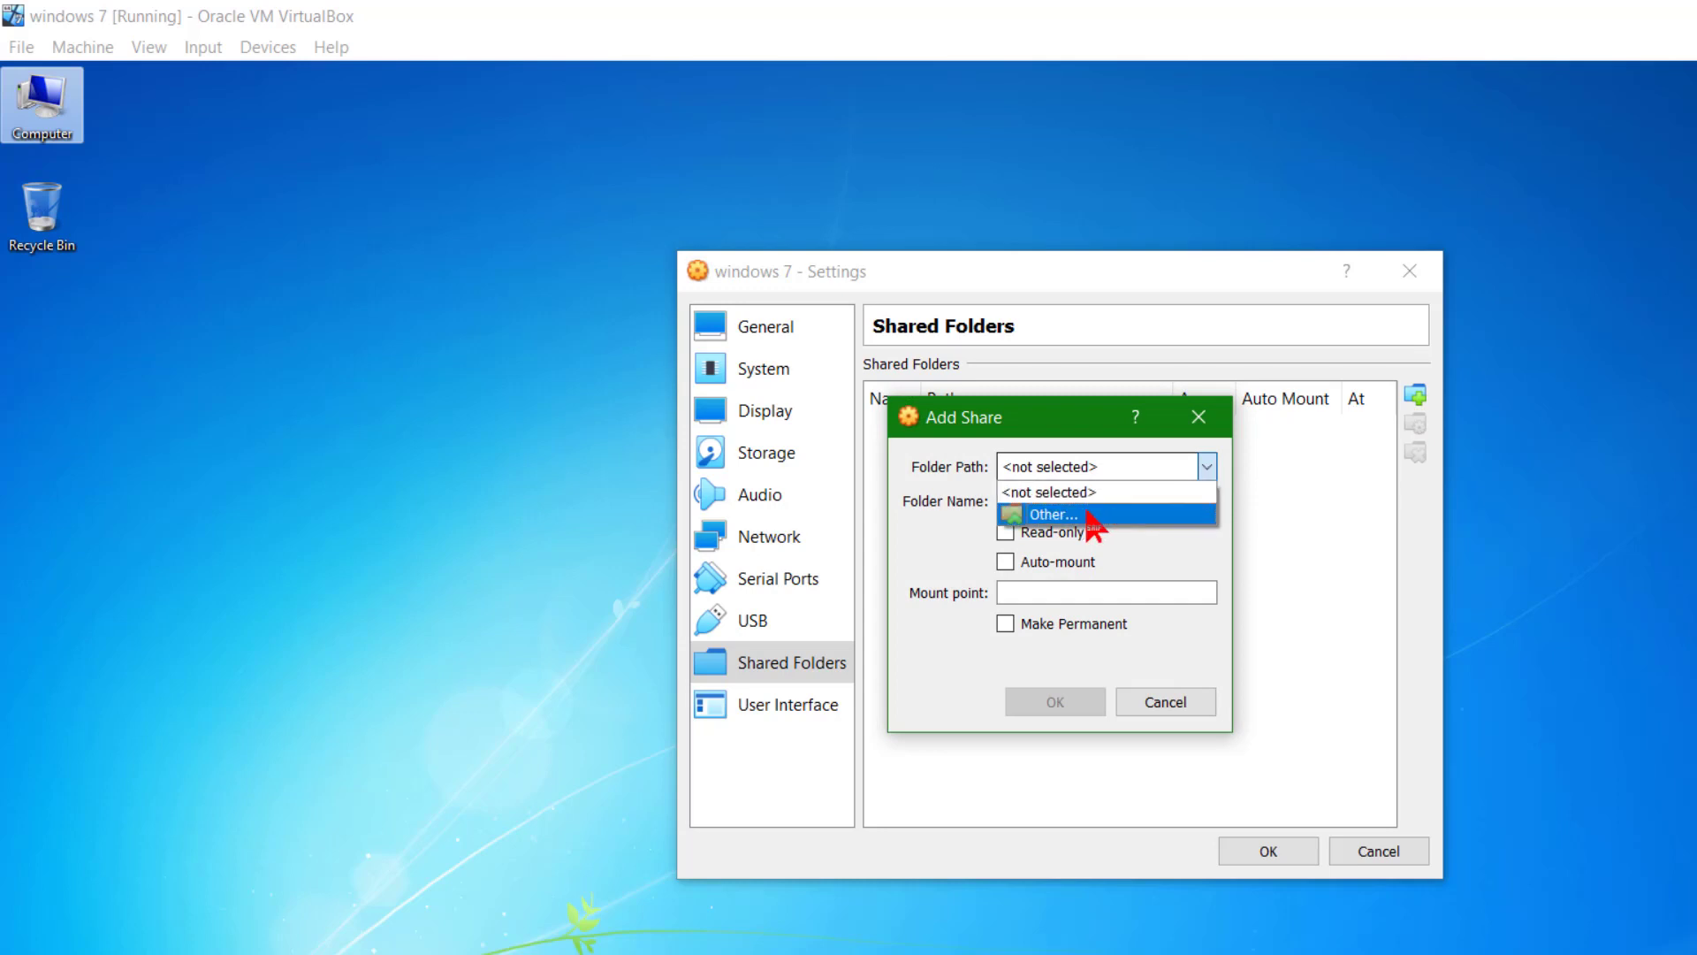
{"action": "left_click", "coordinate": [1080, 518]}
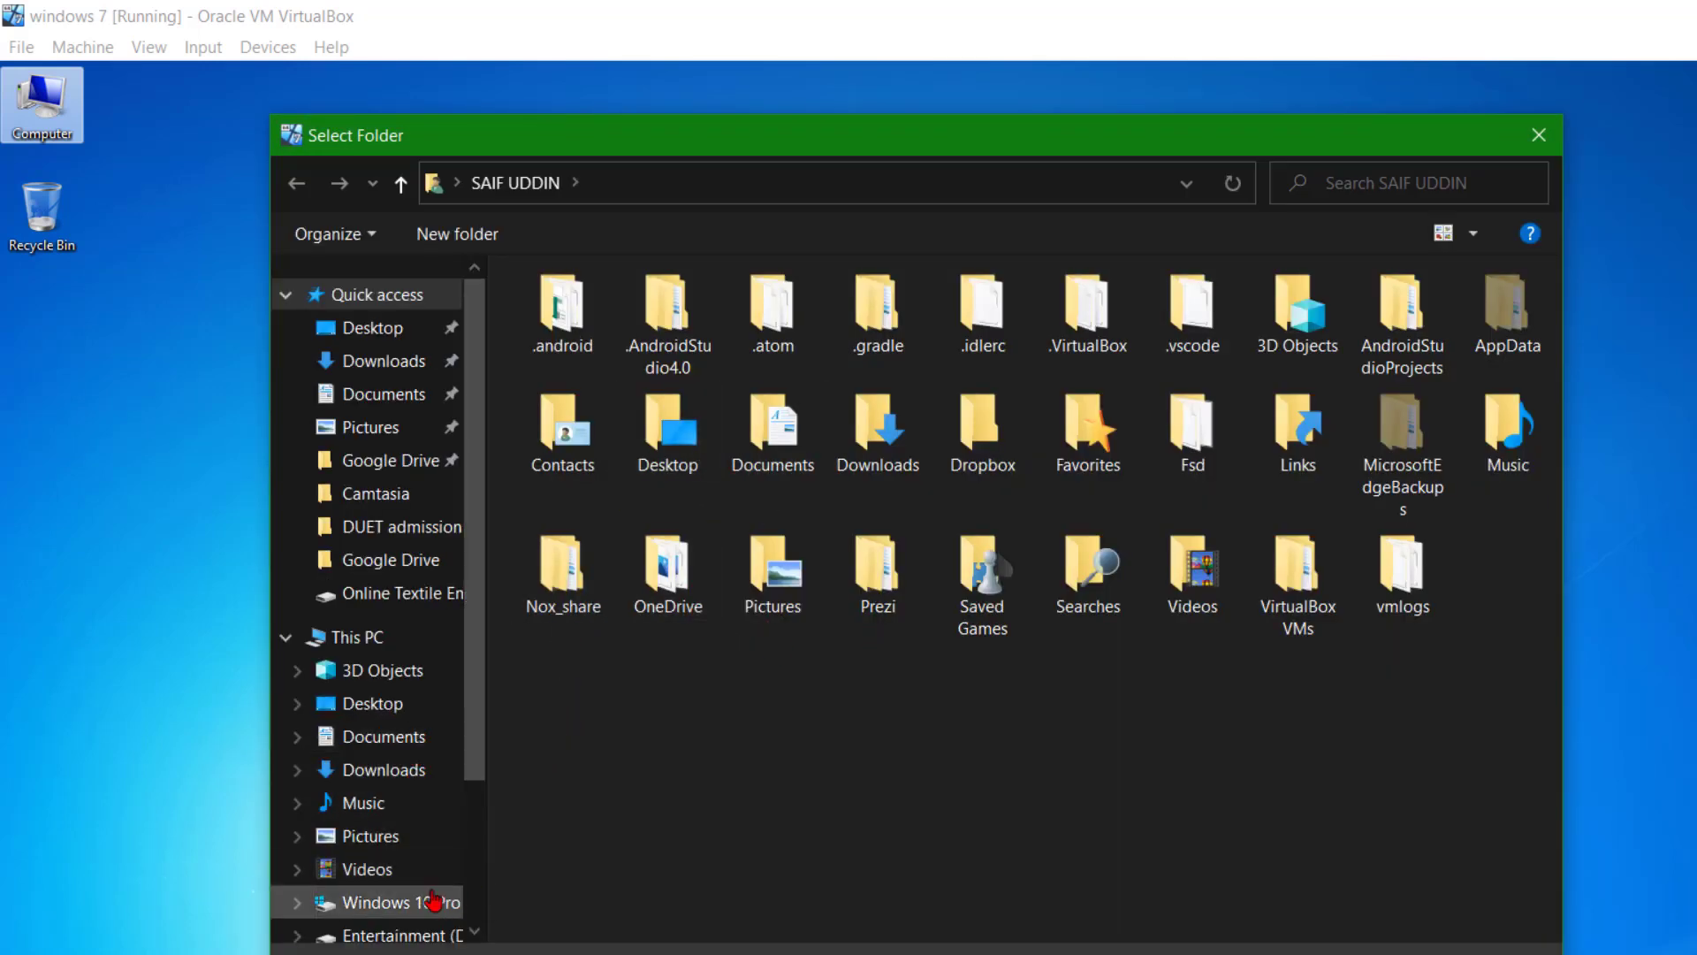
{"action": "left_click_drag", "start_coordinate": [470, 701], "coordinate": [474, 834]}
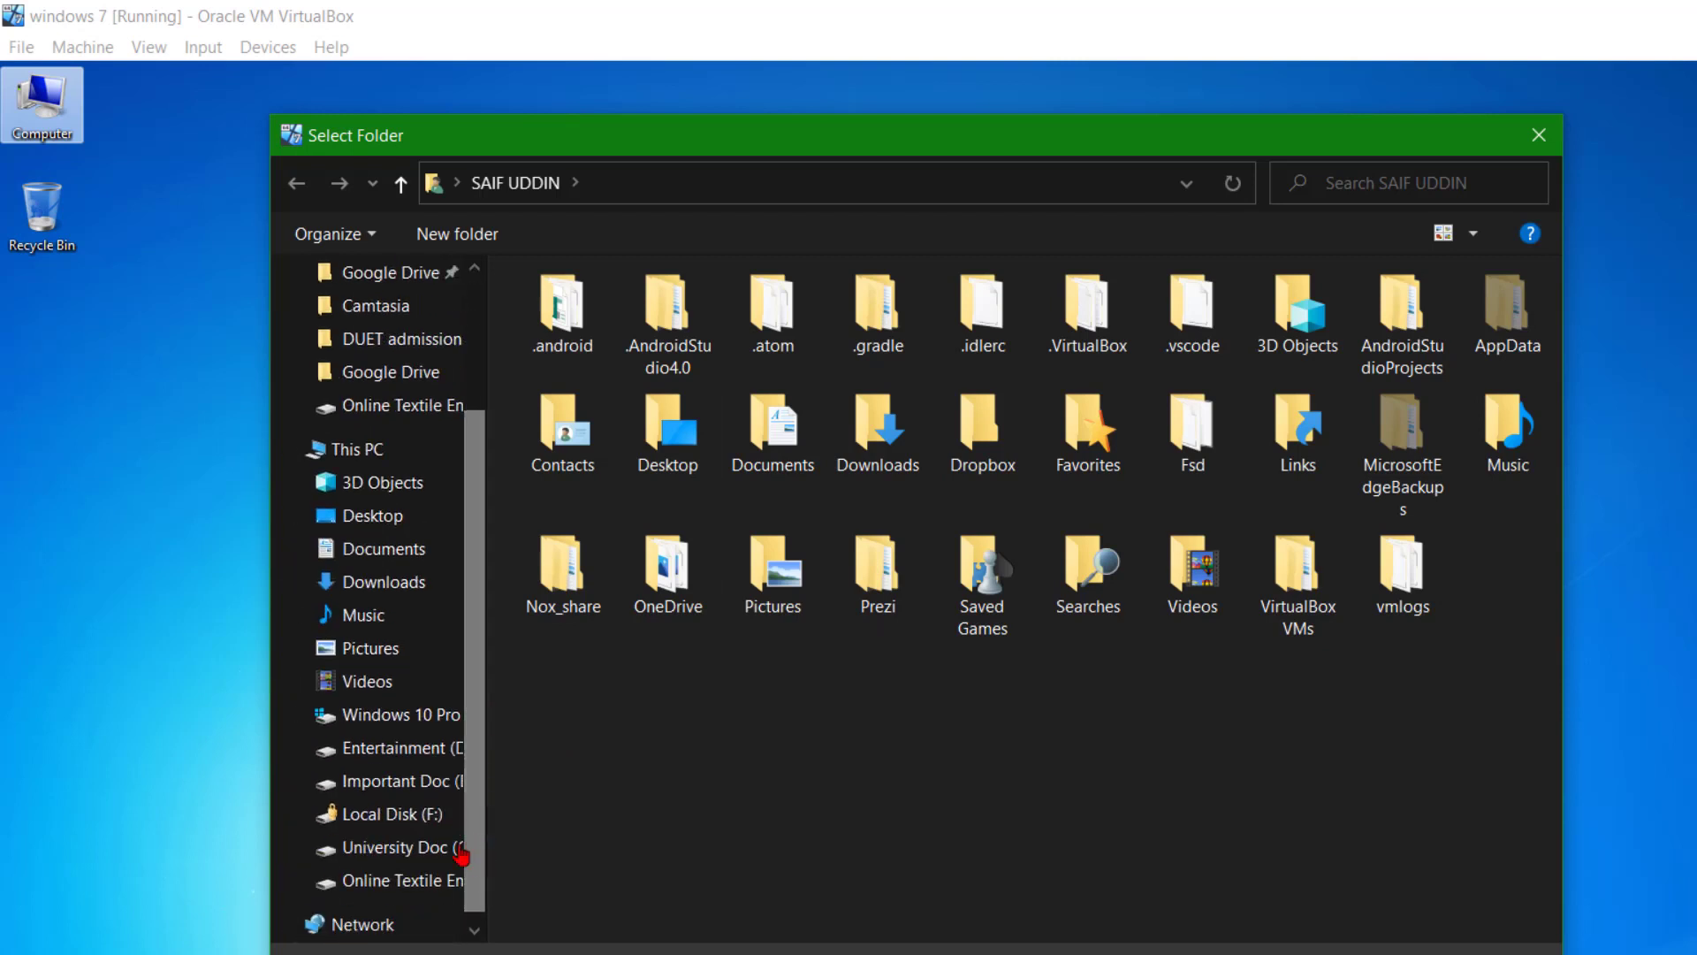
{"action": "left_click", "coordinate": [382, 790]}
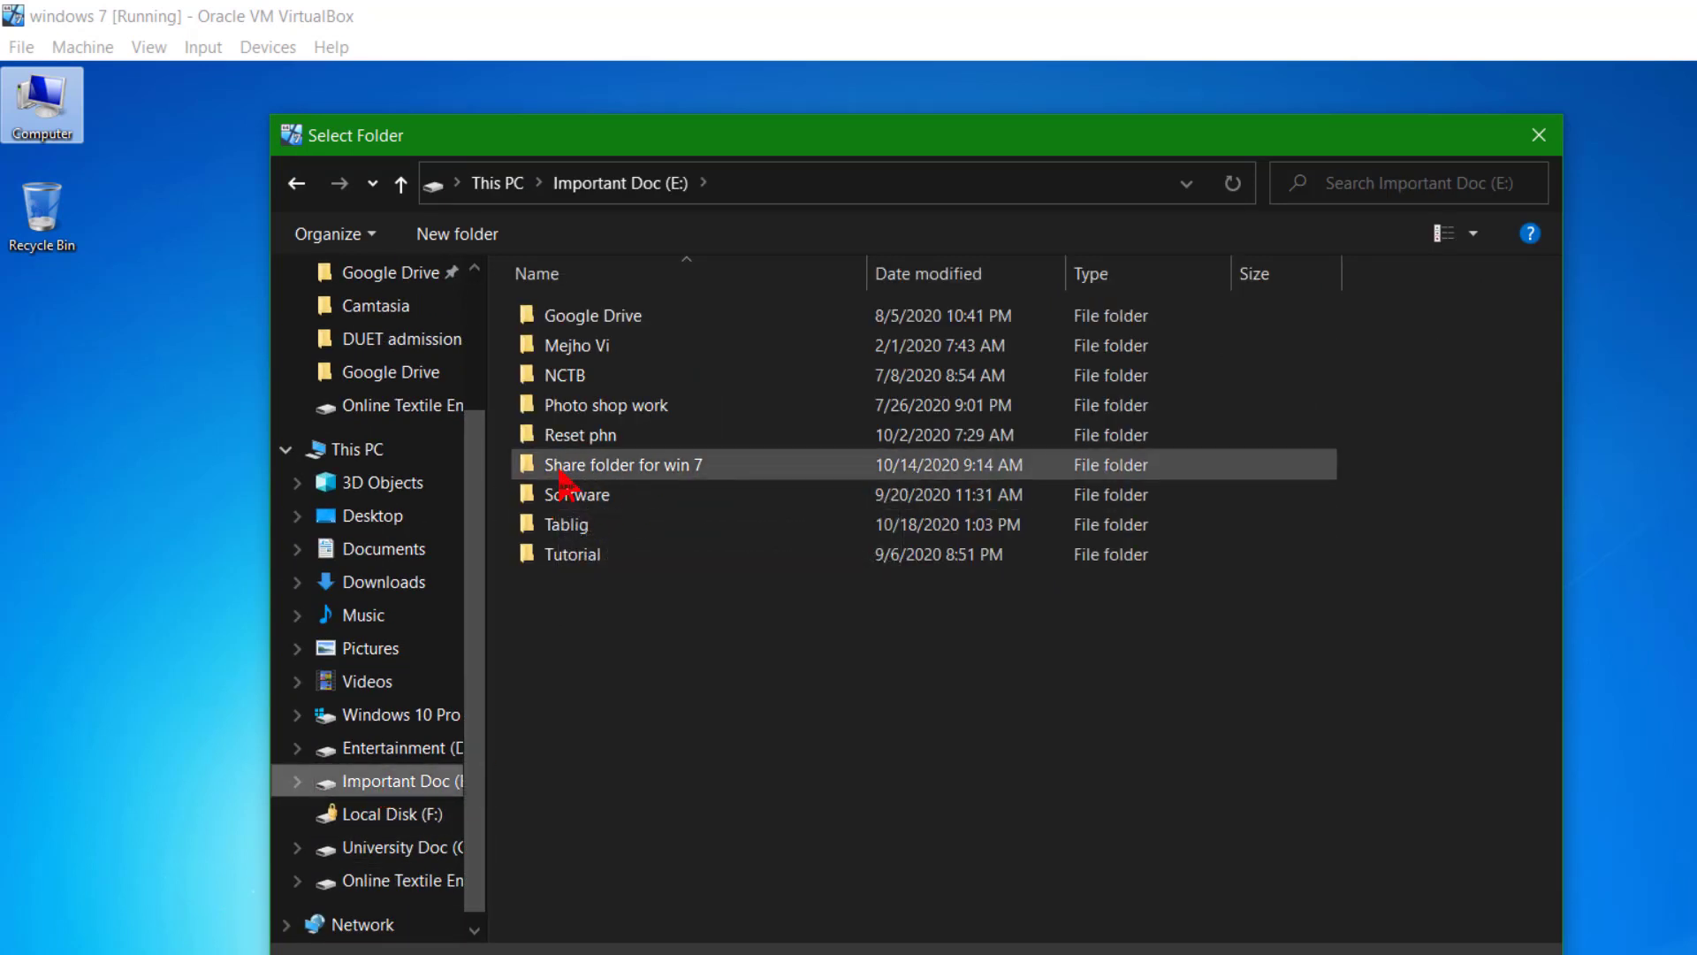
{"action": "left_click", "coordinate": [705, 477]}
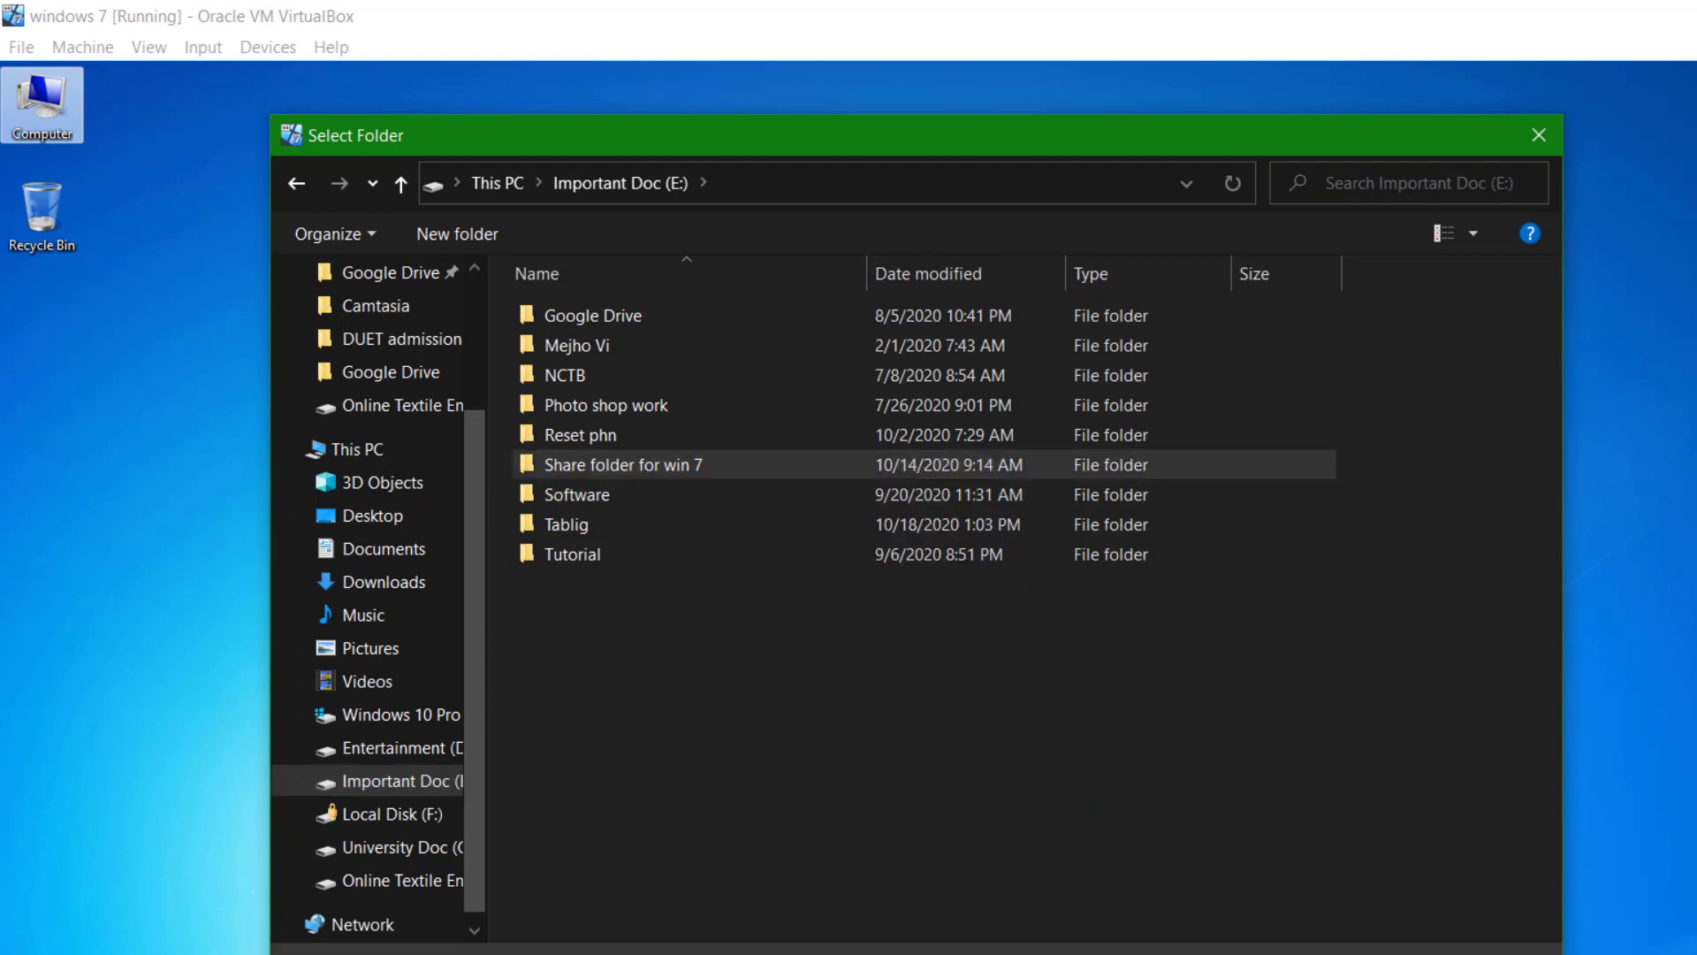
{"action": "key", "text": "Return"}
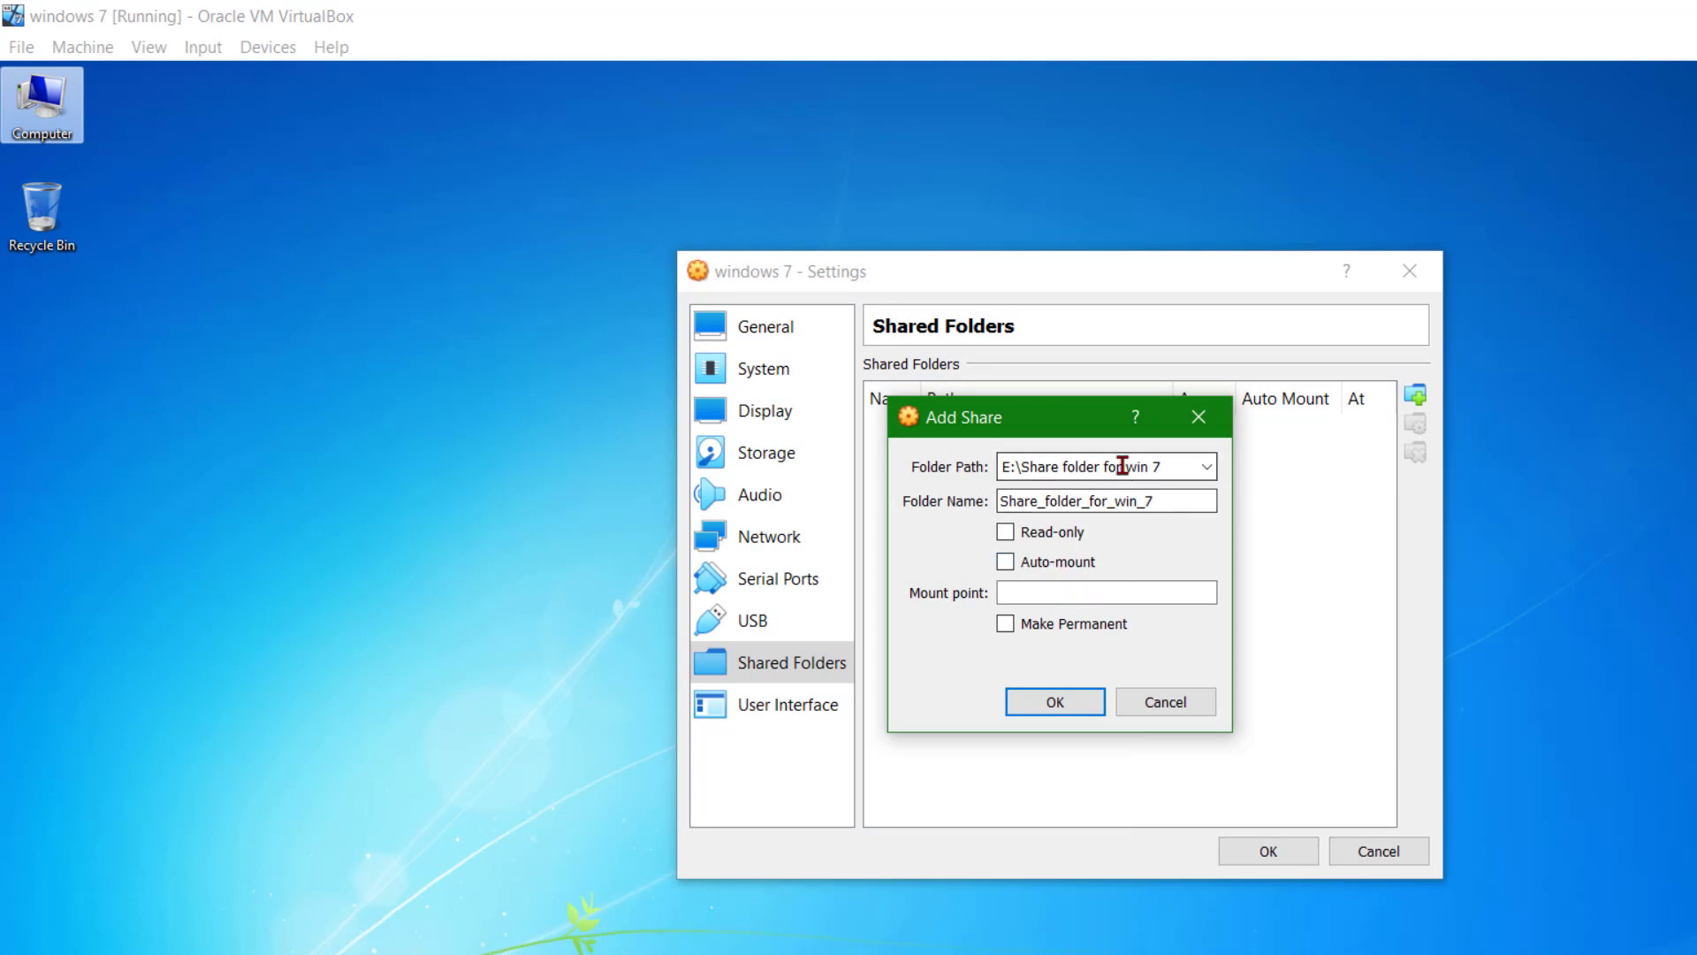
- Make the new share permanent, then add it and save the virtual machine's settings
{"action": "left_click", "coordinate": [1006, 624]}
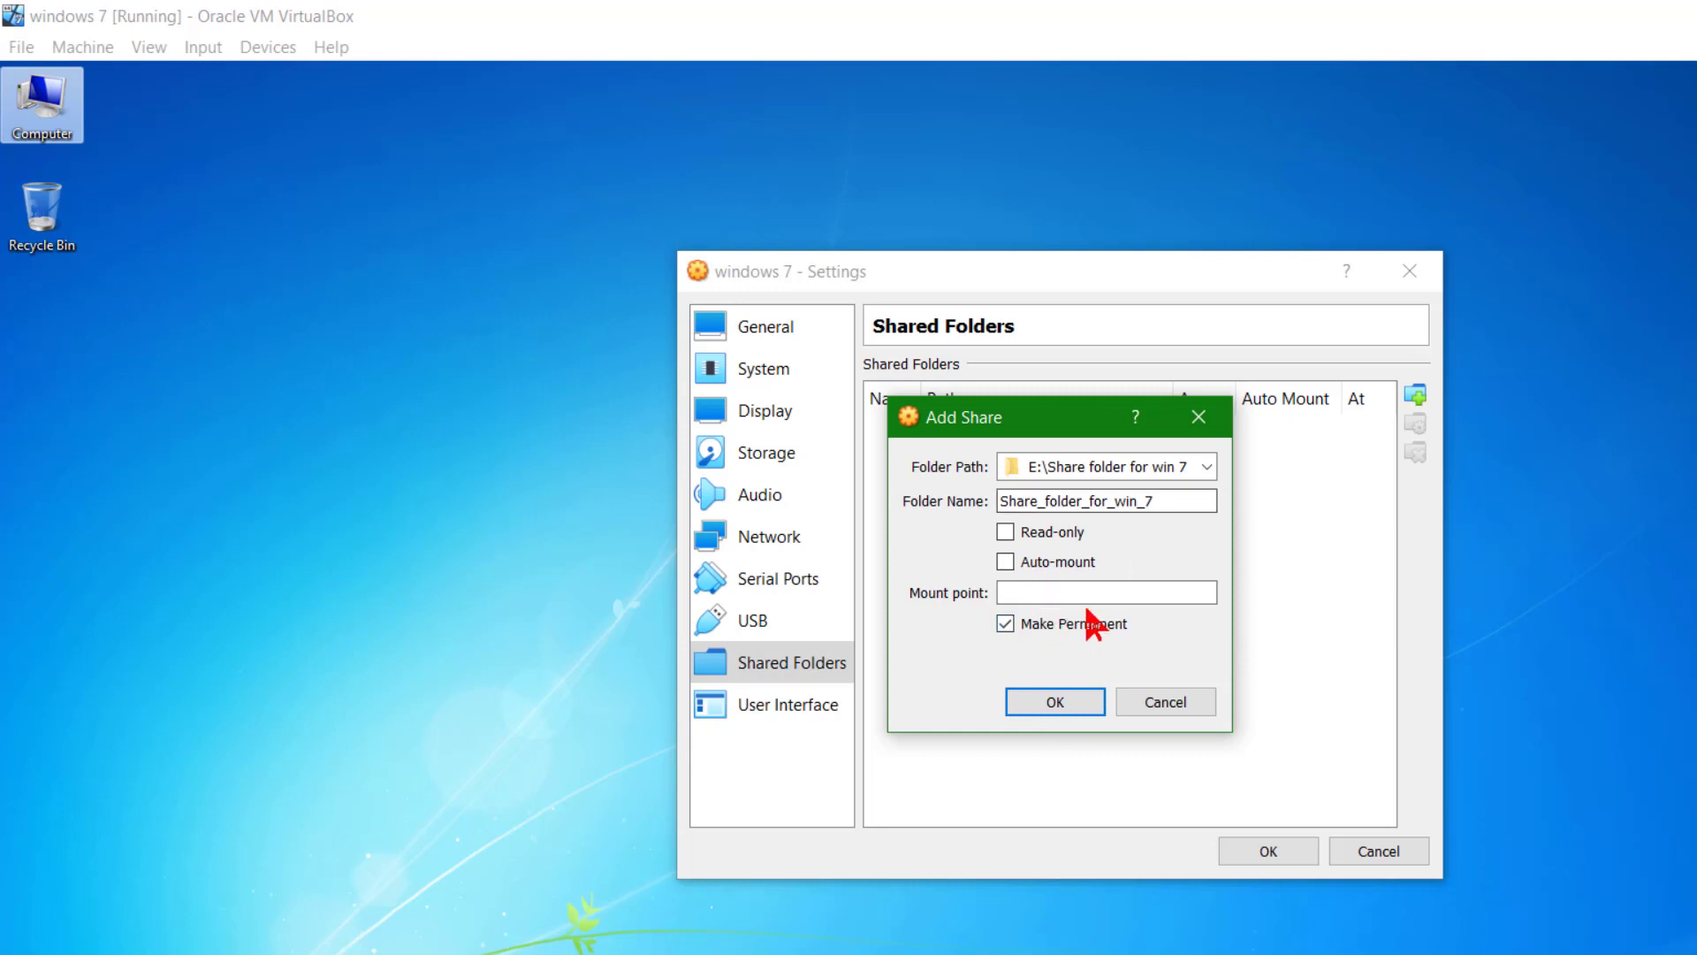
{"action": "left_click", "coordinate": [1065, 702]}
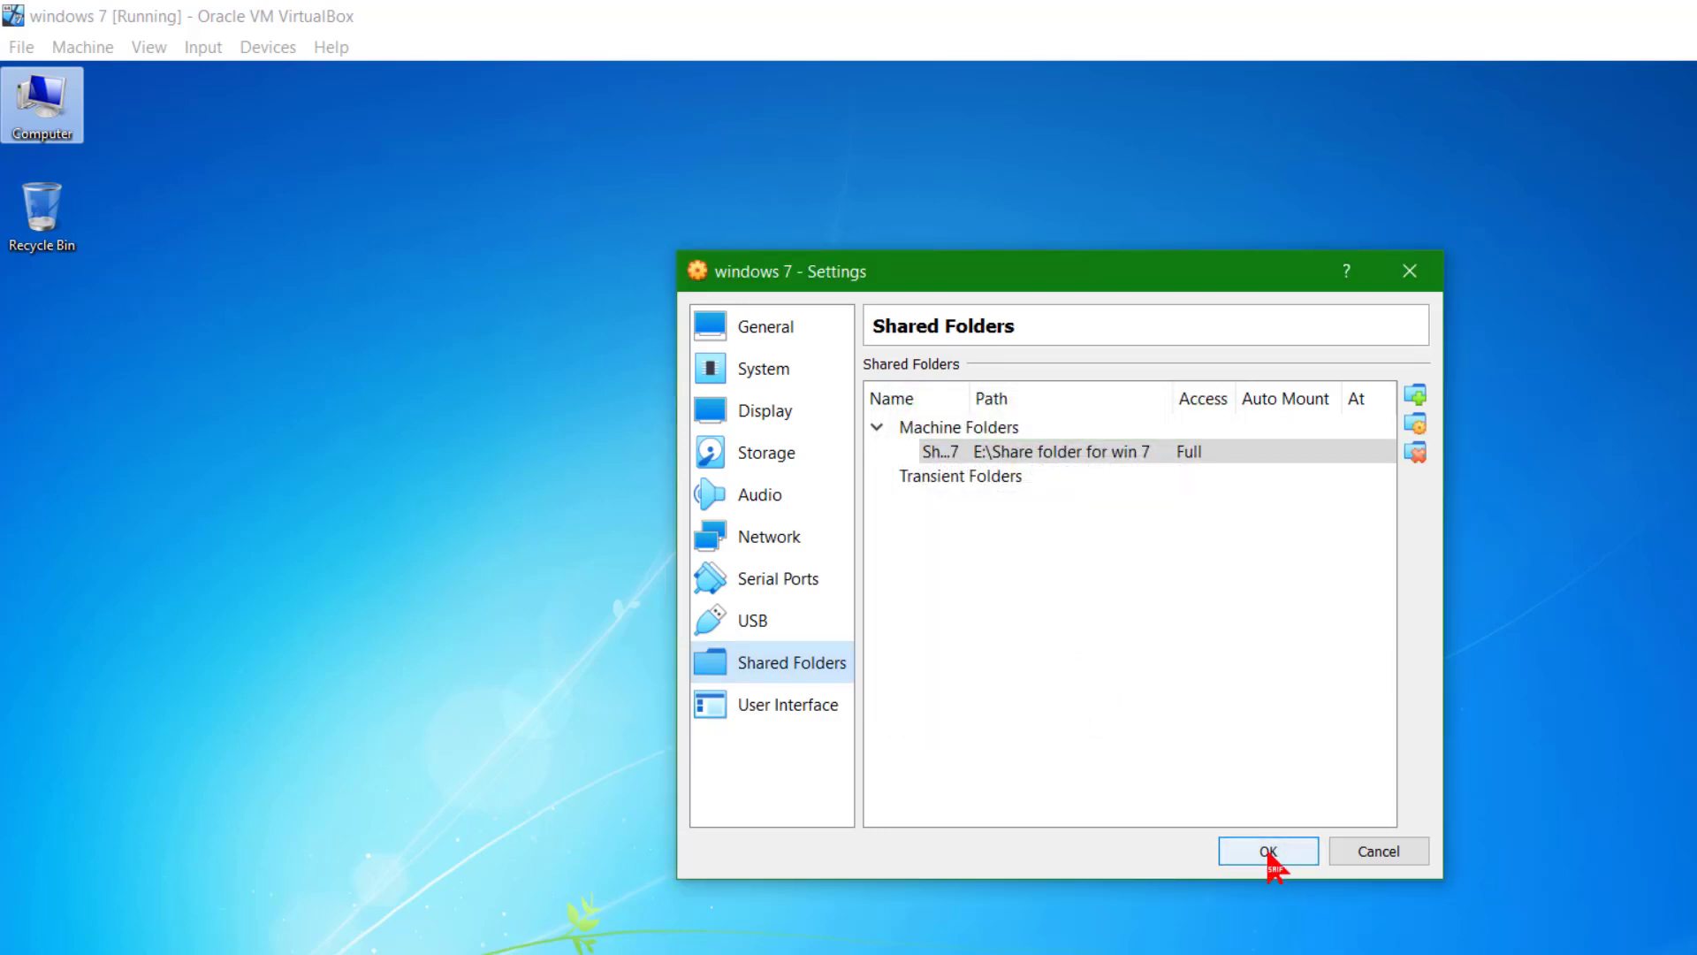
{"action": "left_click", "coordinate": [1269, 852]}
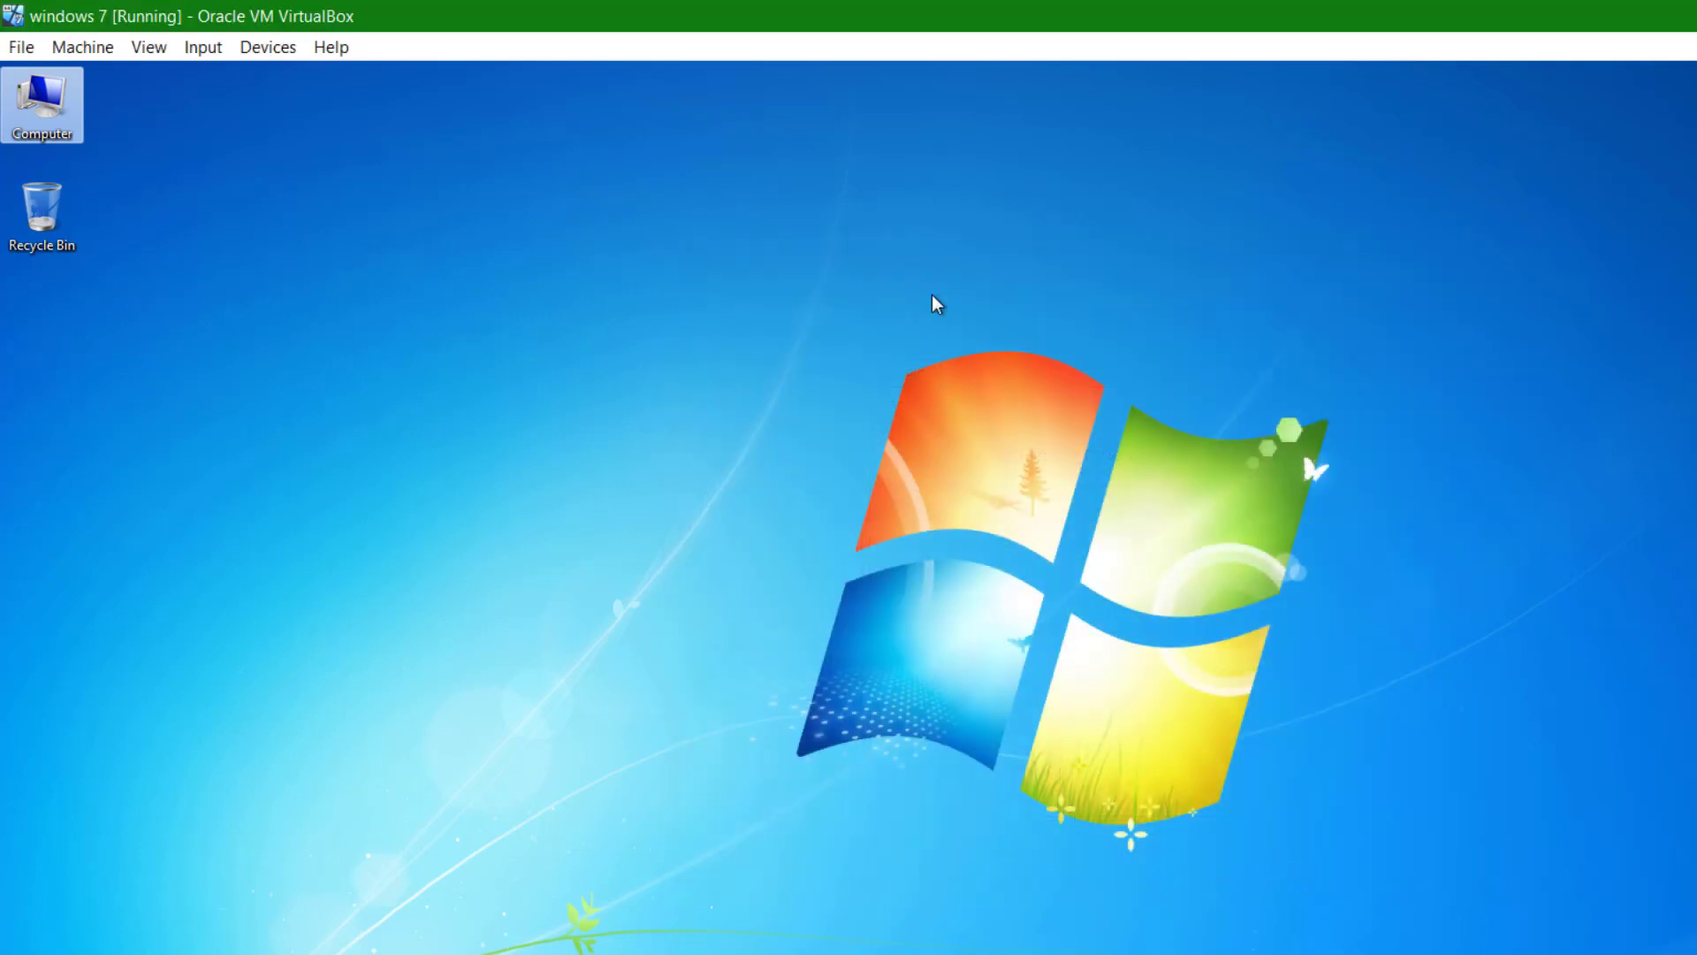
- Refresh the guest desktop and open Share_folder_for_win_7 on VBOXSVR in the guest's network locations
{"action": "right_click", "coordinate": [937, 304]}
{"action": "left_click", "coordinate": [996, 357]}
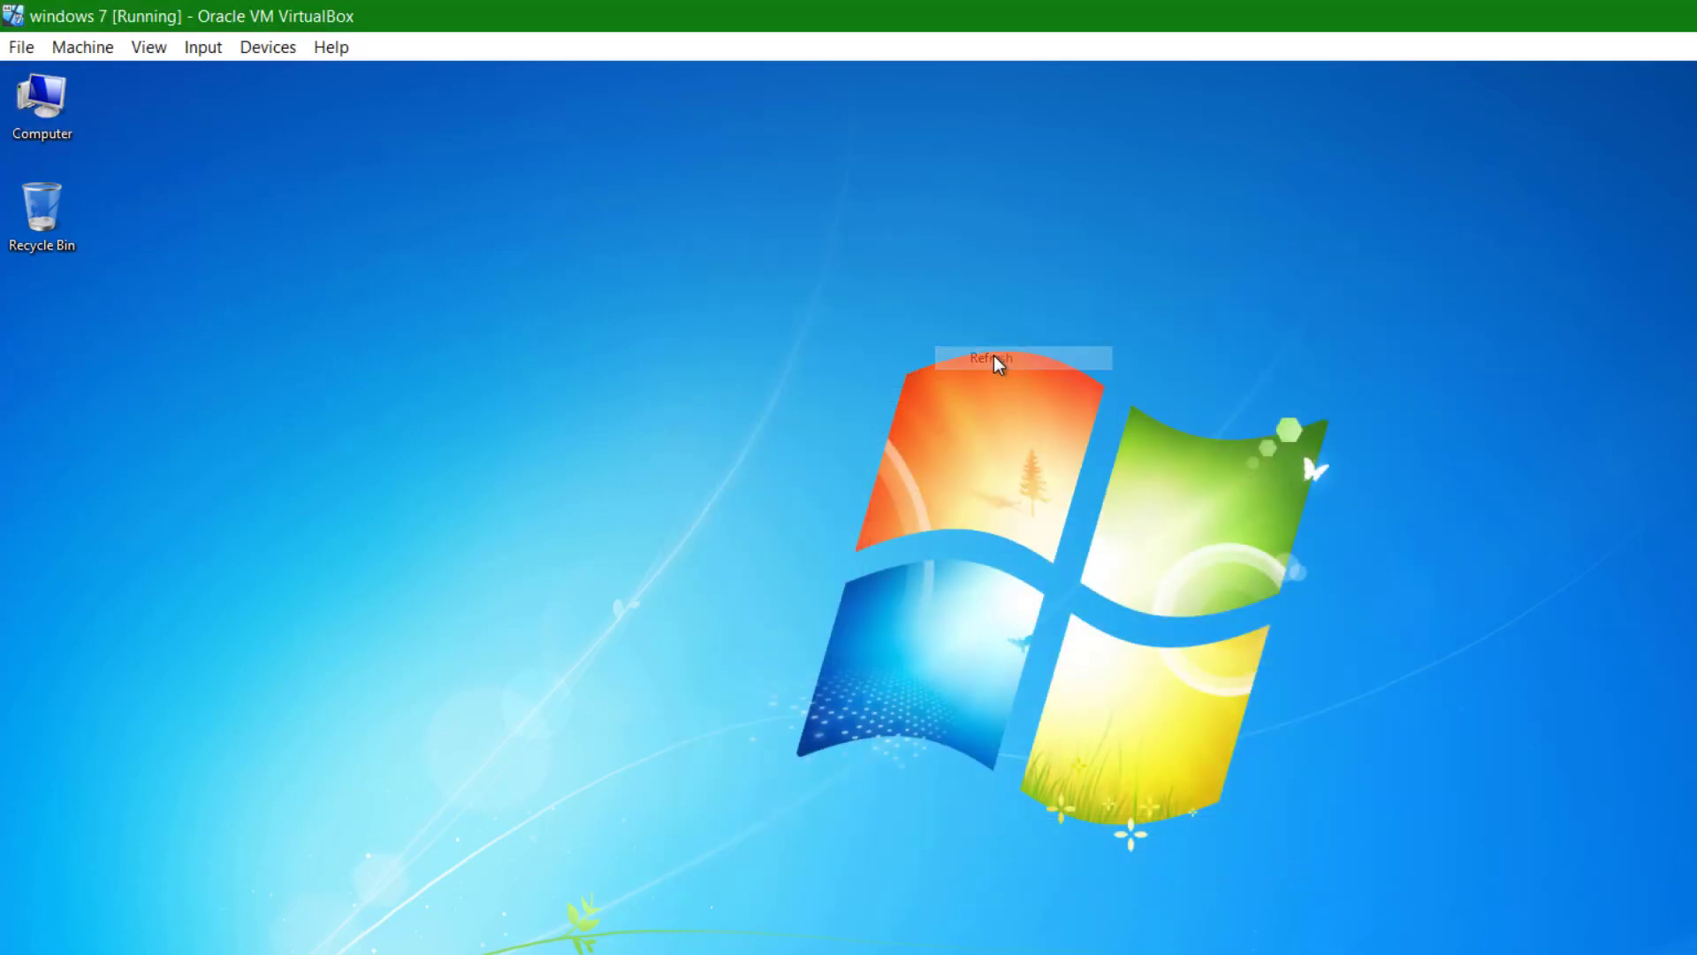
{"action": "double_click", "coordinate": [45, 104]}
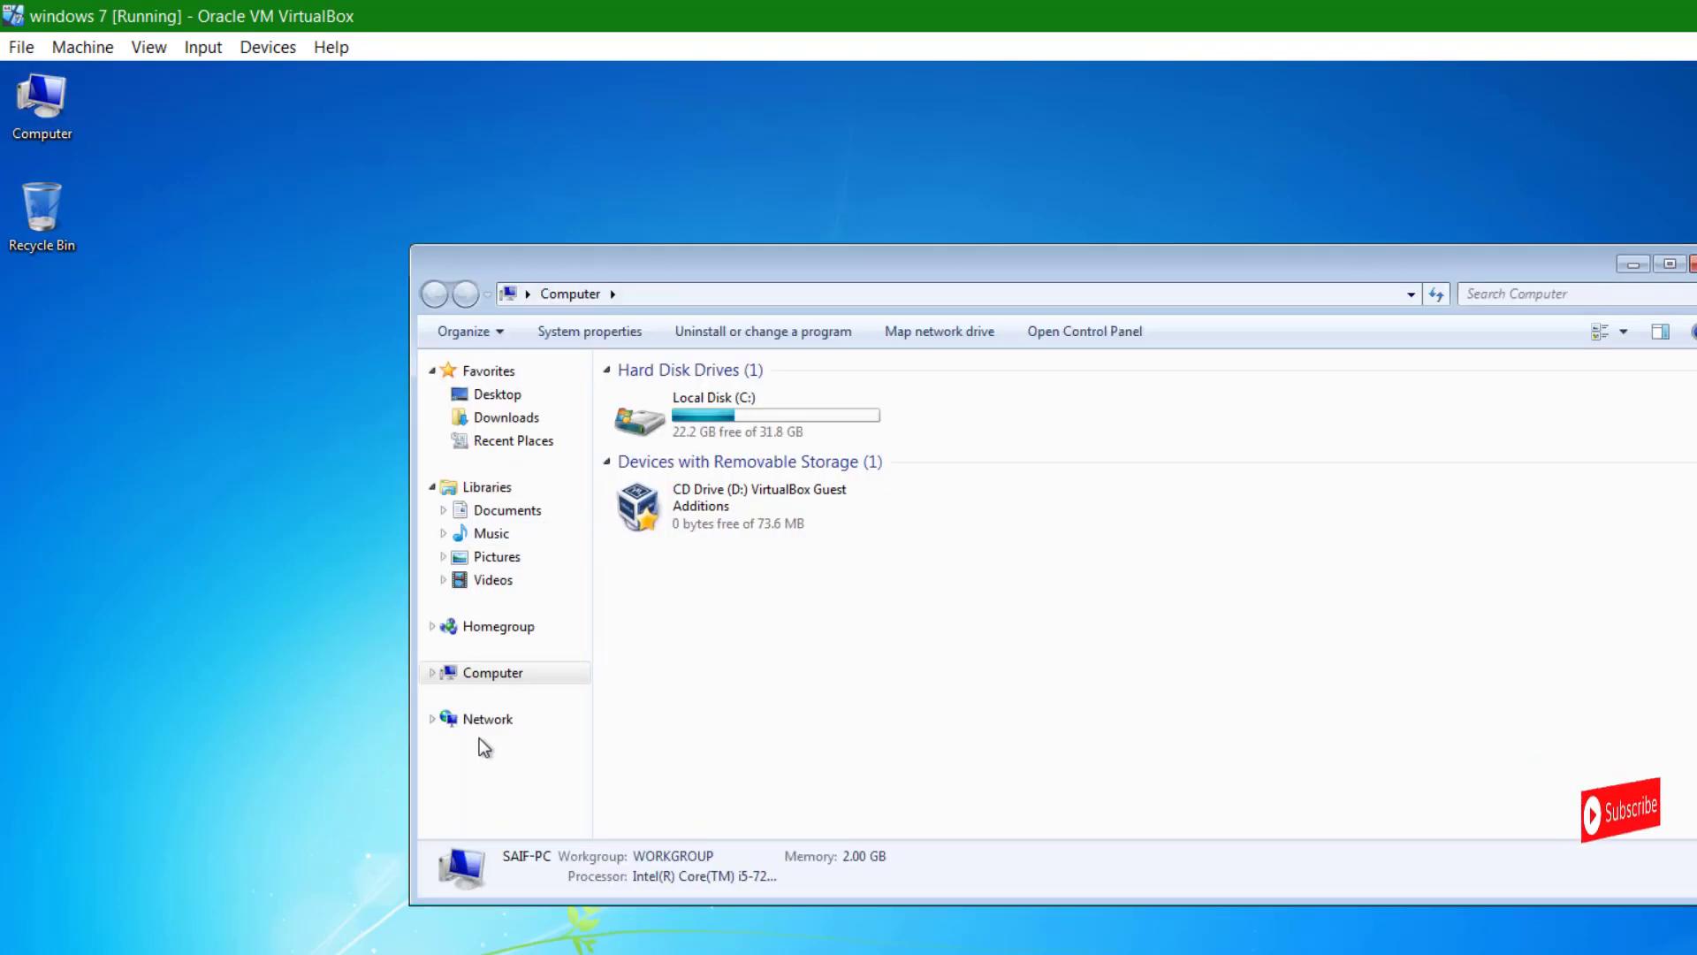
{"action": "left_click", "coordinate": [500, 720]}
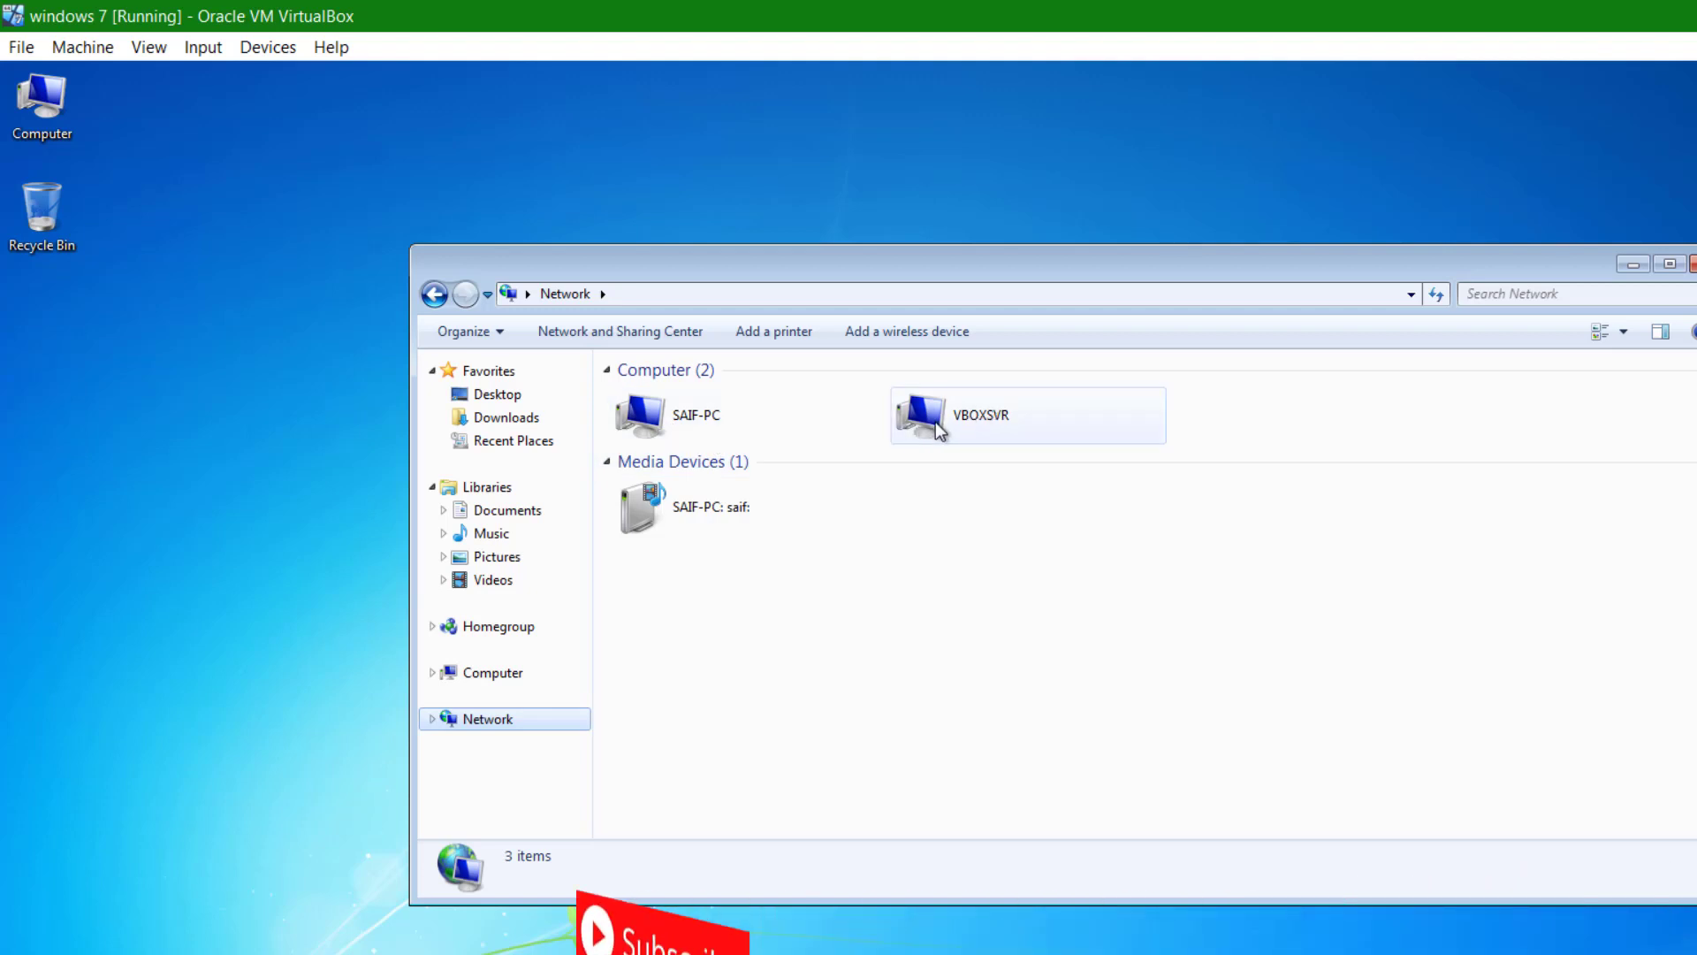
{"action": "double_click", "coordinate": [983, 421]}
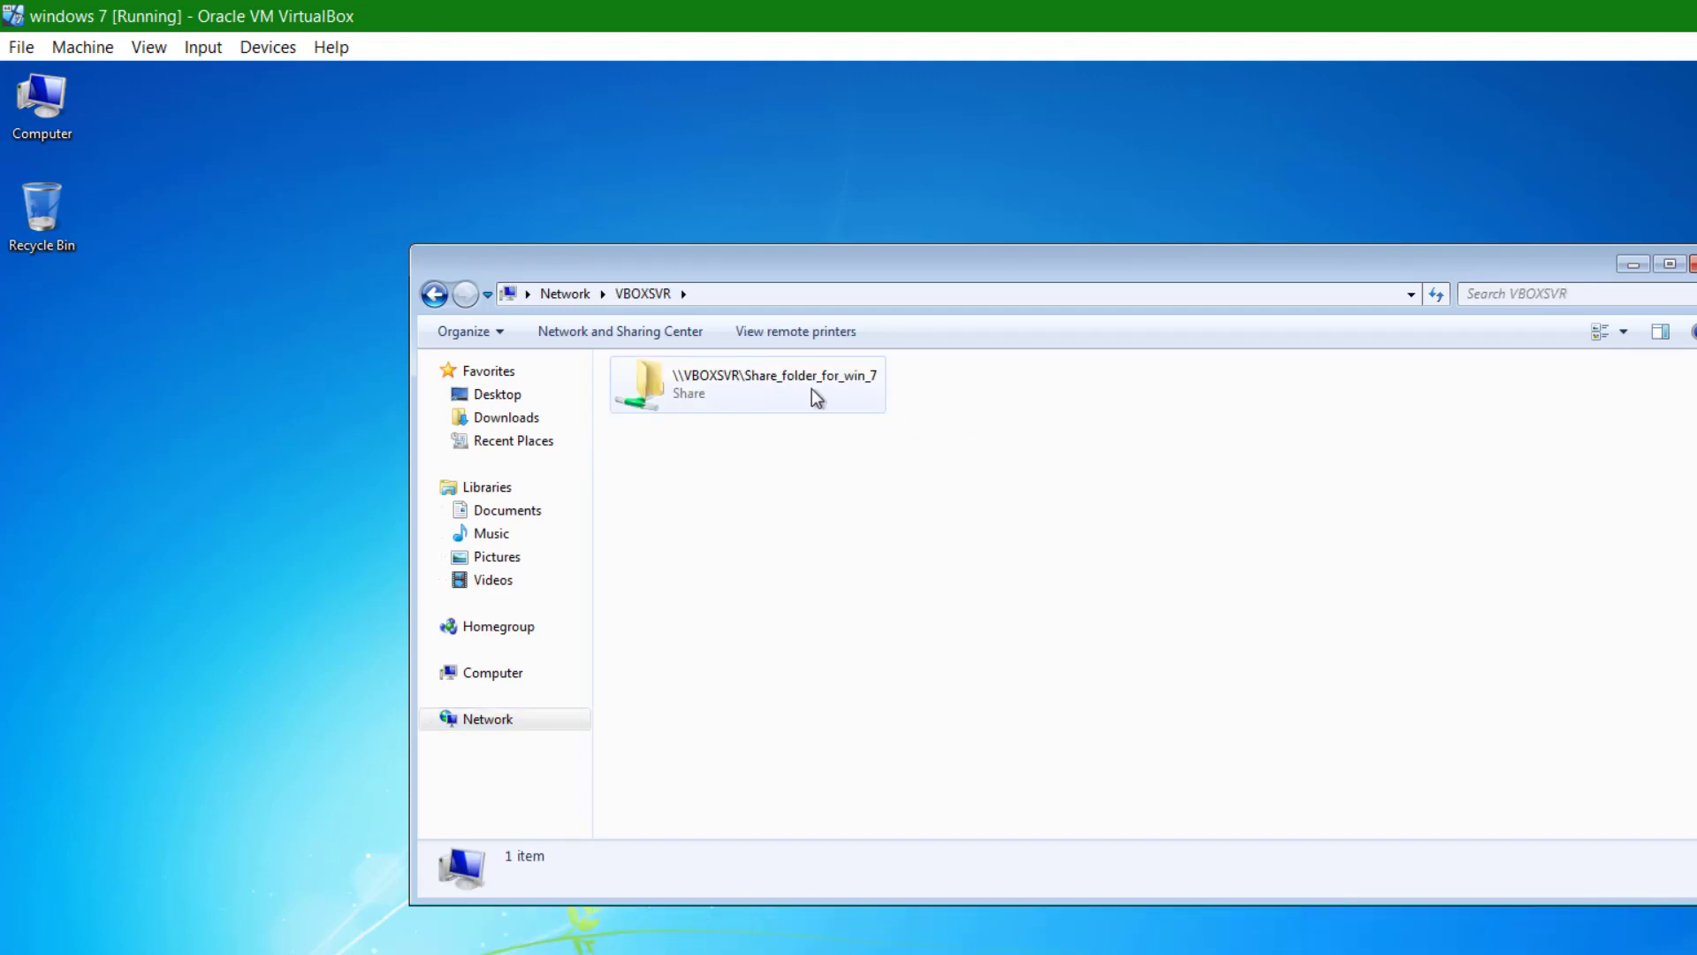
{"action": "double_click", "coordinate": [768, 379]}
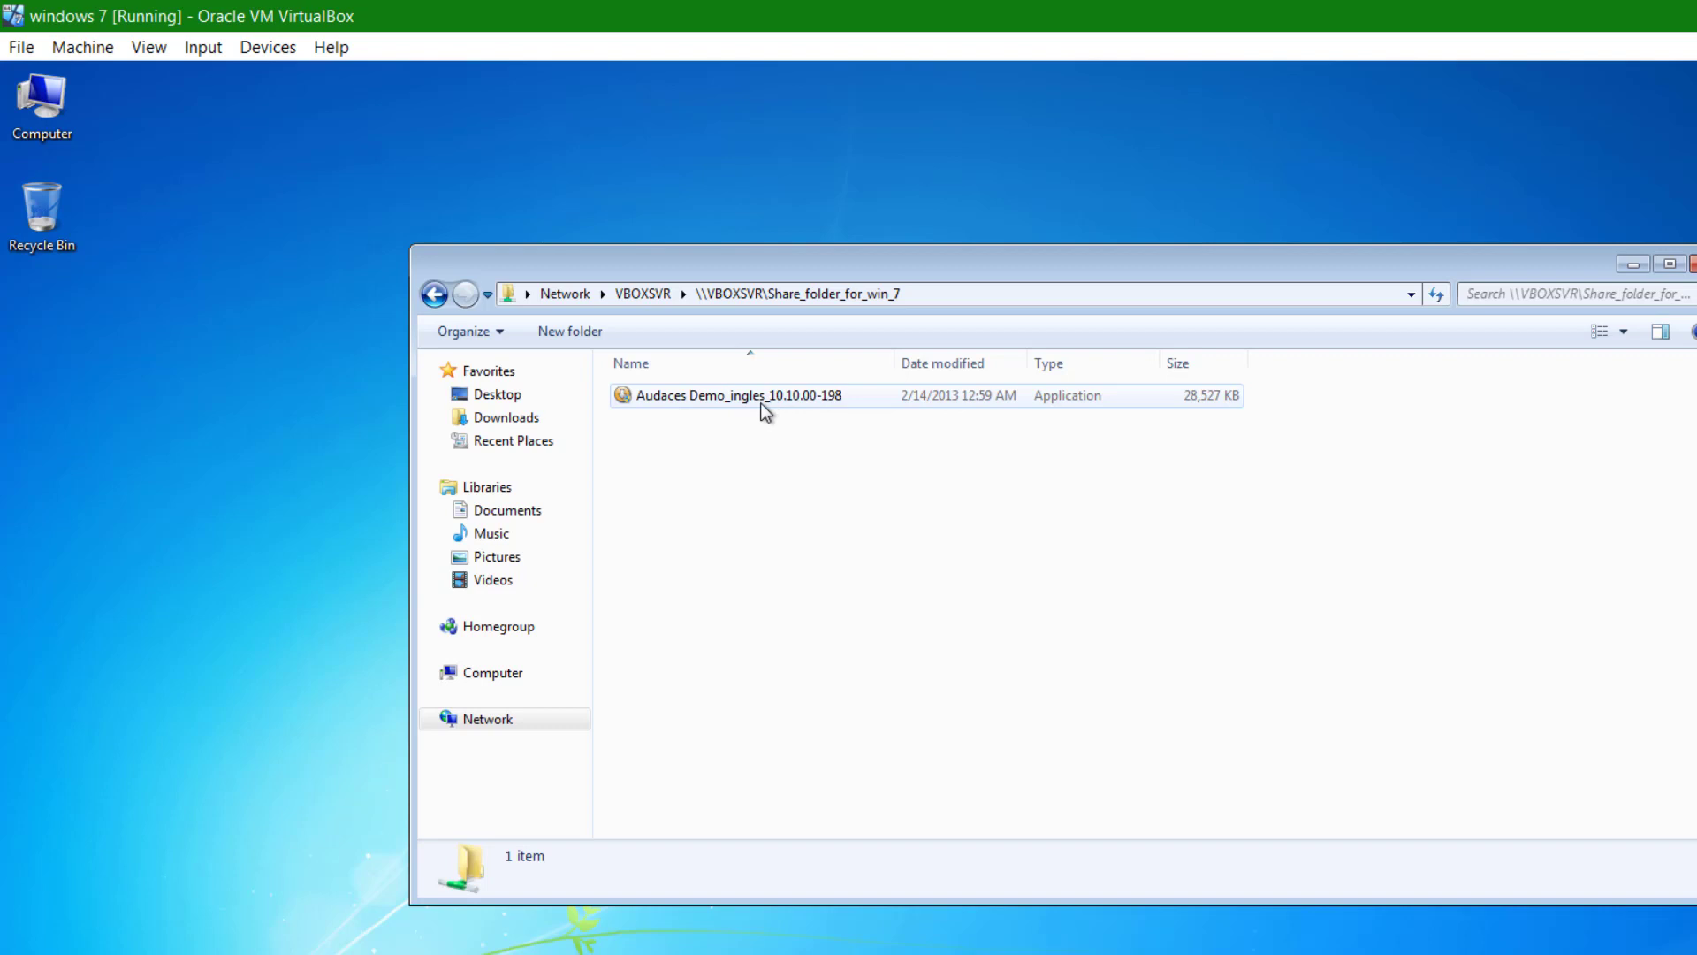
- Run the Audaces Demo_ingles_10.10.00-198 installer from the shared folder and allow it to make changes
{"action": "left_click", "coordinate": [756, 400]}
{"action": "double_click", "coordinate": [756, 400]}
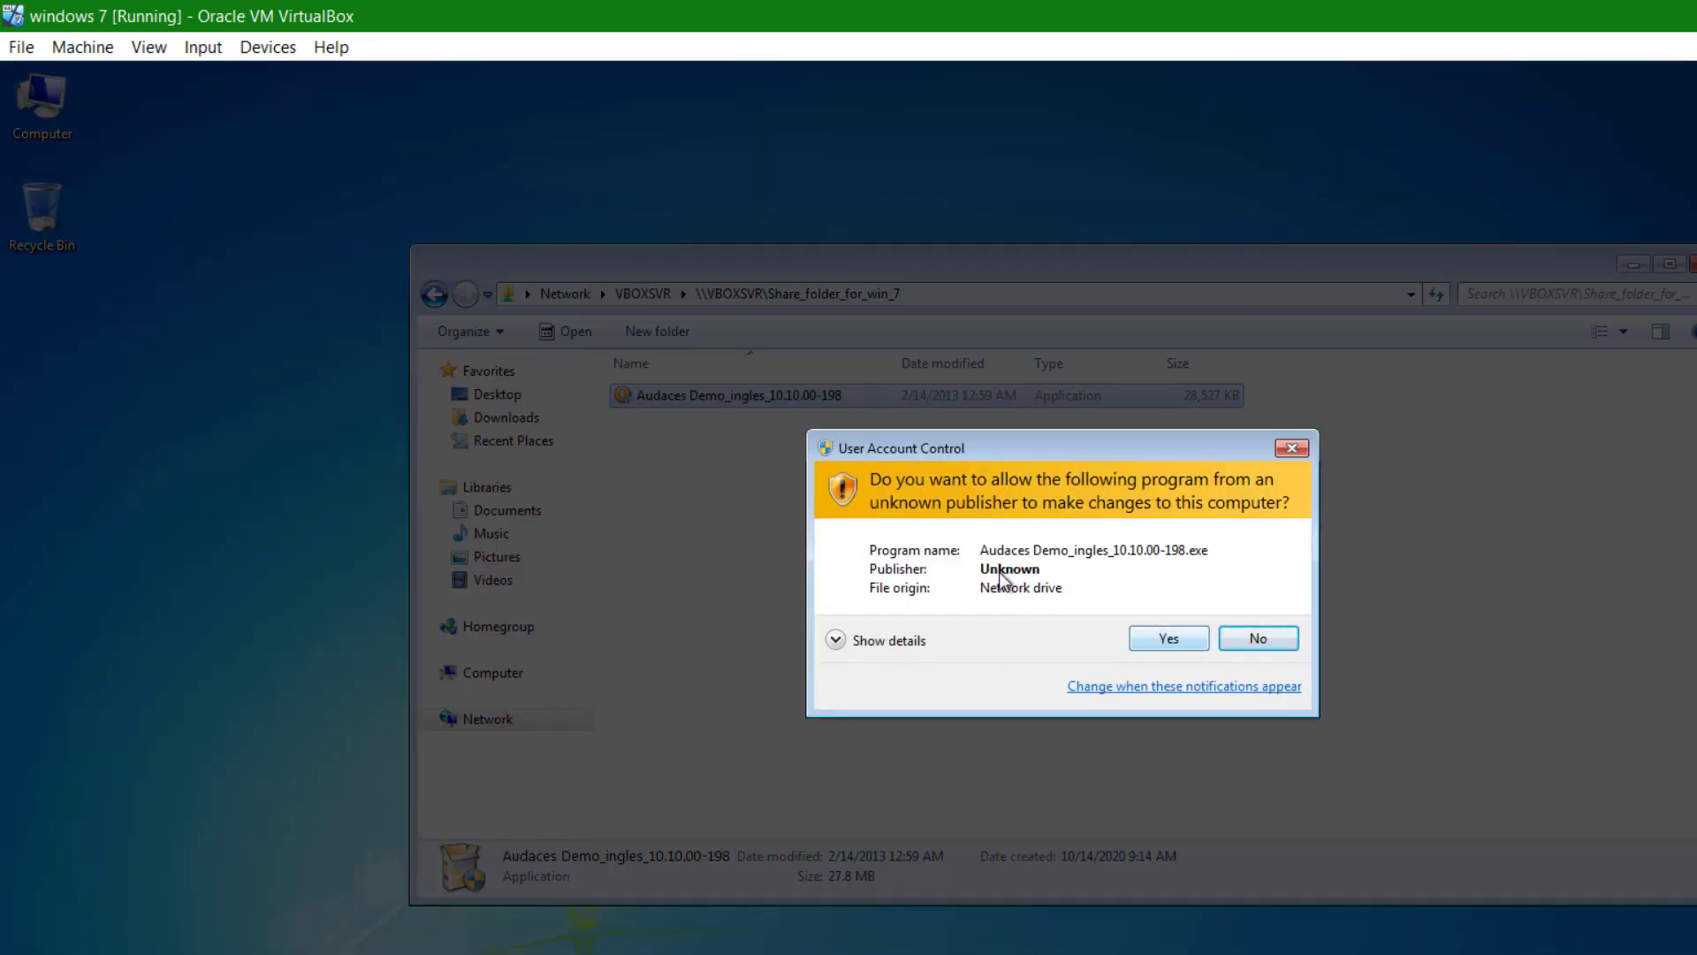
{"action": "left_click", "coordinate": [1167, 638]}
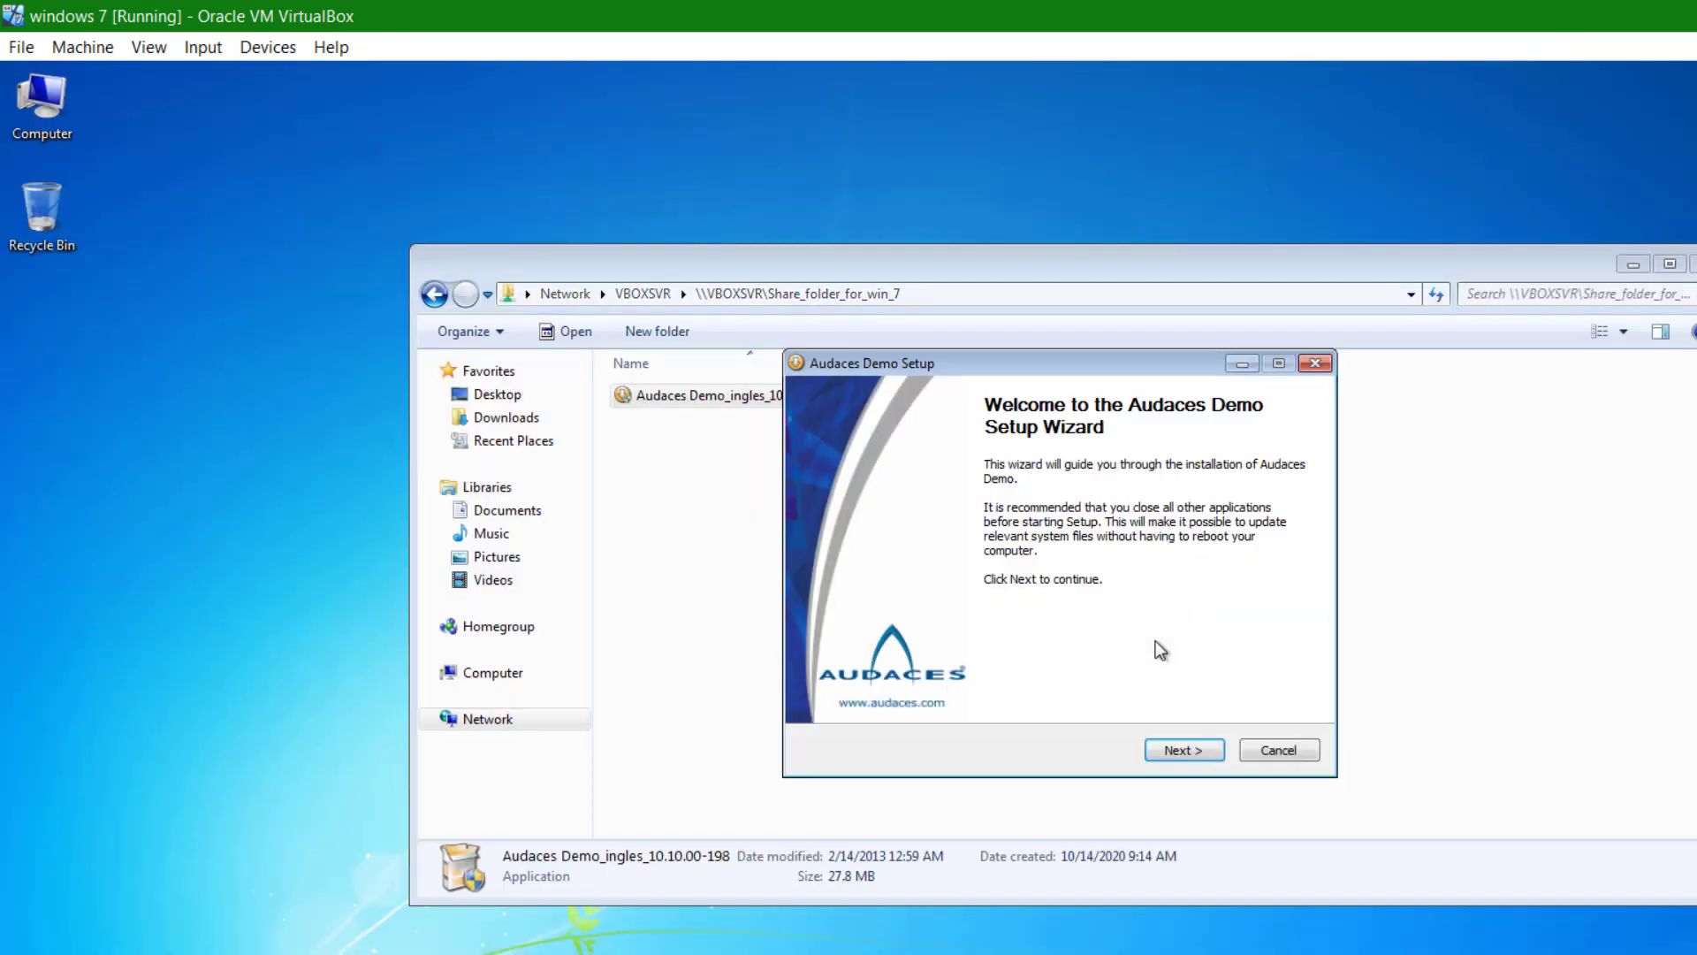
- Accept the Audaces Demo license agreement and install the program in C:\Audaces Demo
{"action": "left_click", "coordinate": [1176, 753]}
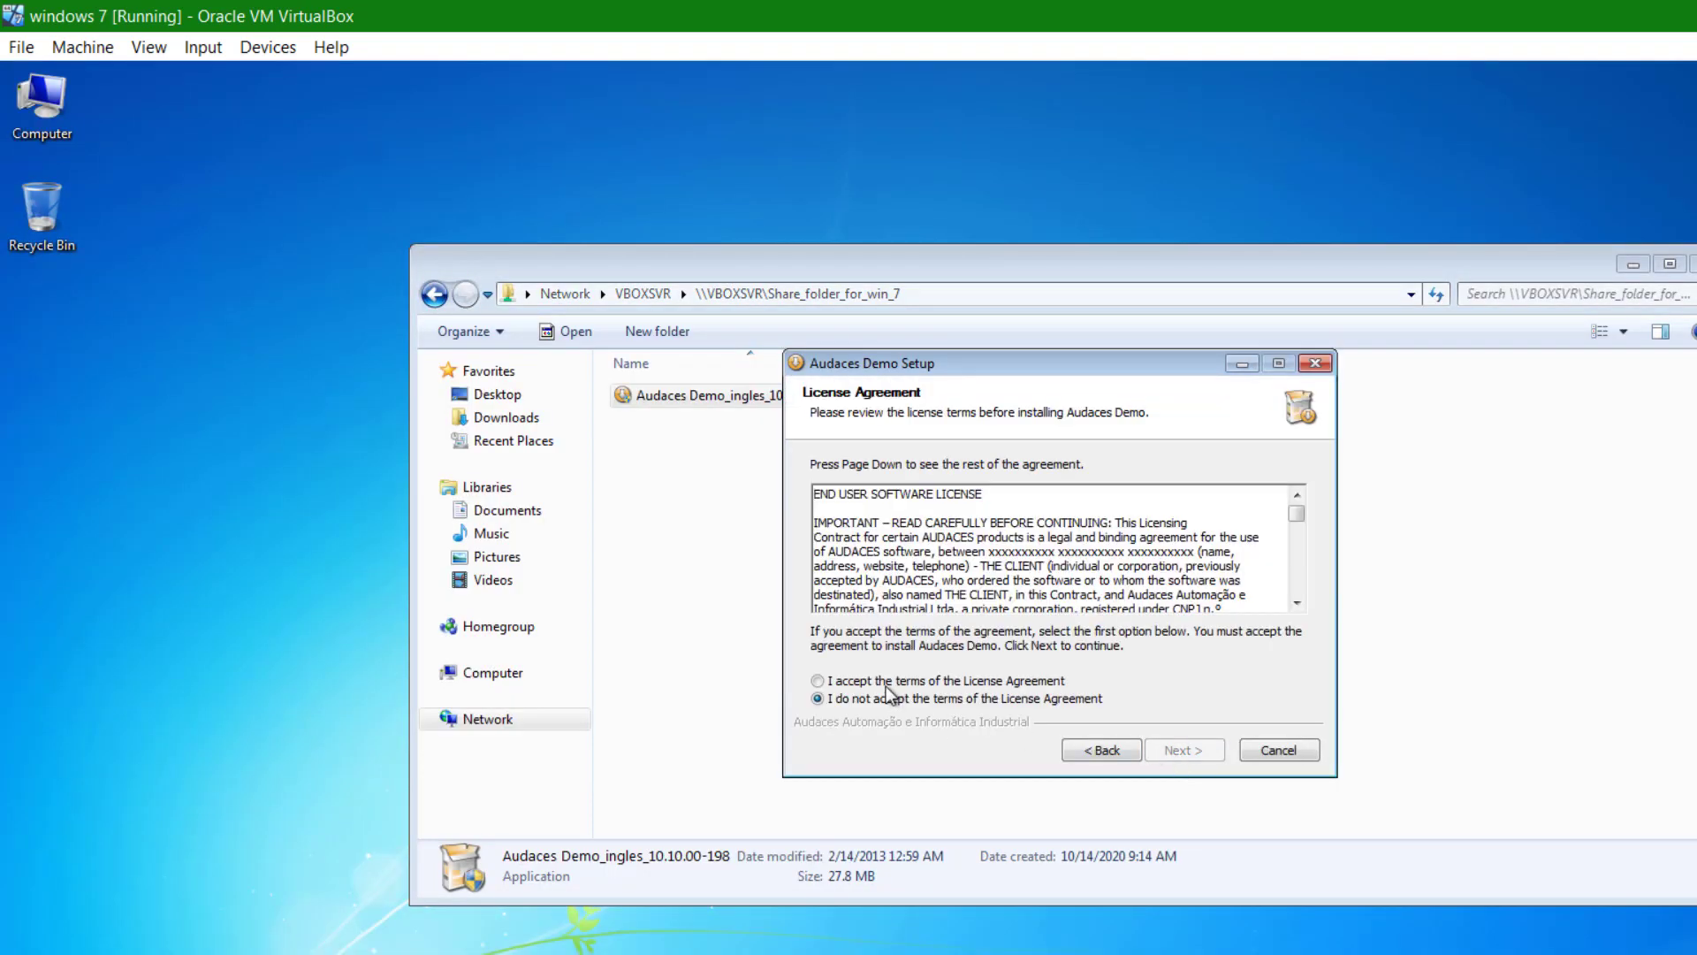
{"action": "left_click", "coordinate": [859, 681]}
{"action": "left_click", "coordinate": [1183, 750]}
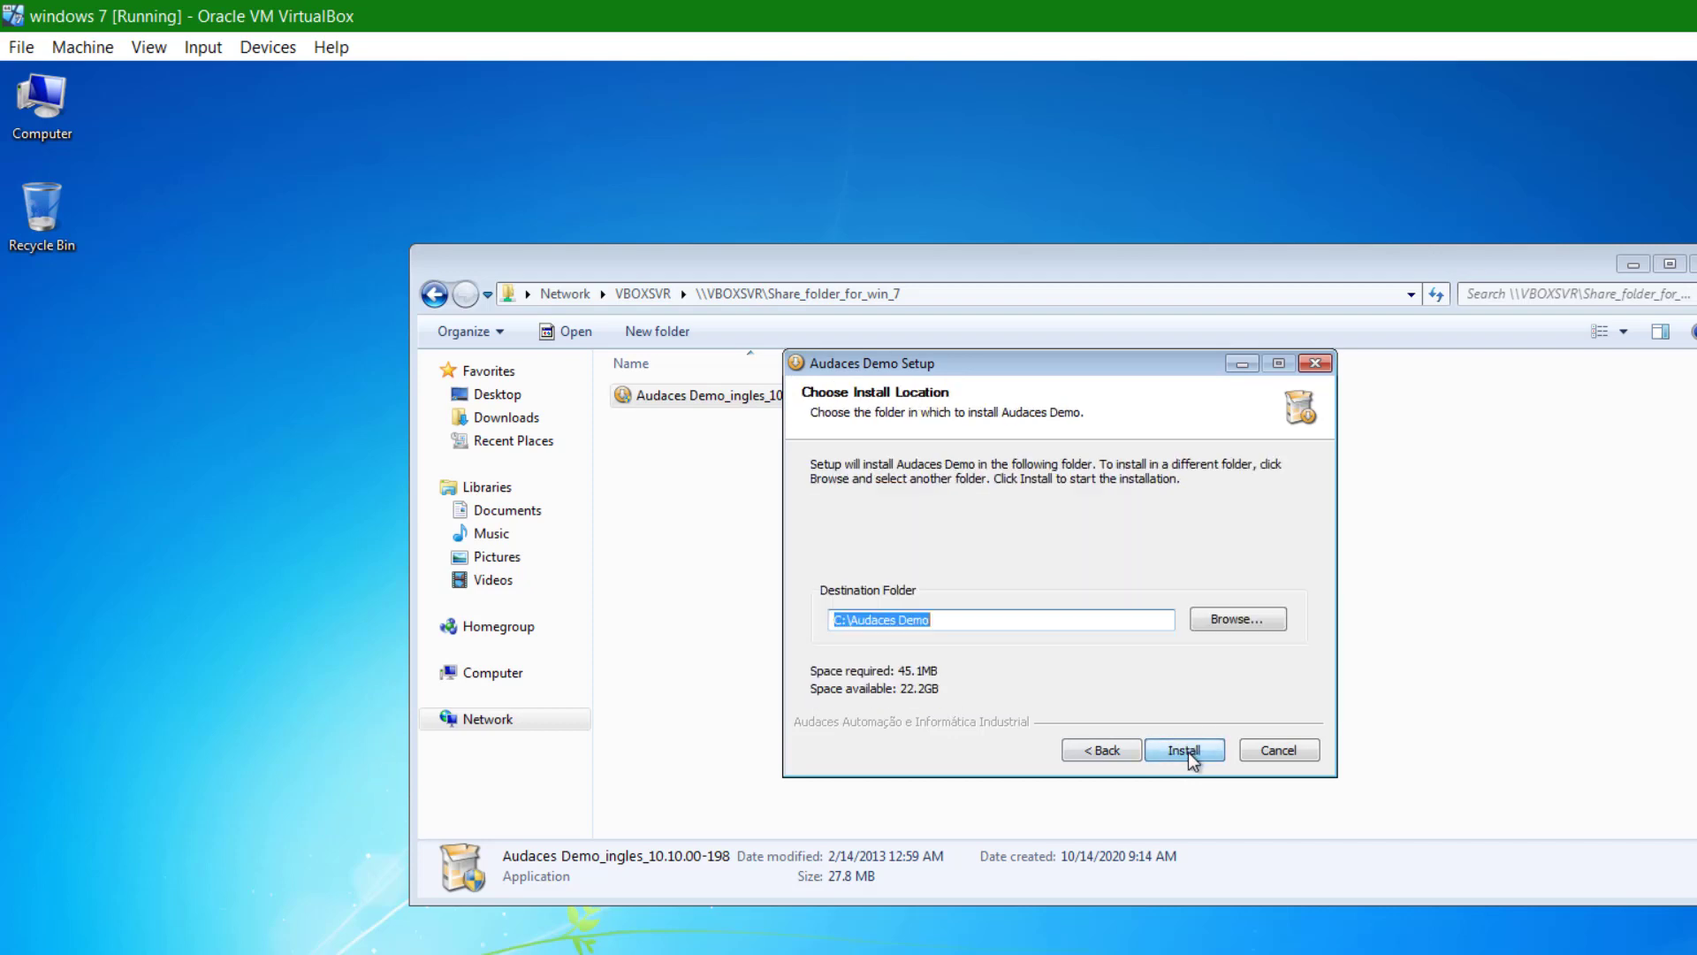
{"action": "left_click", "coordinate": [1185, 749]}
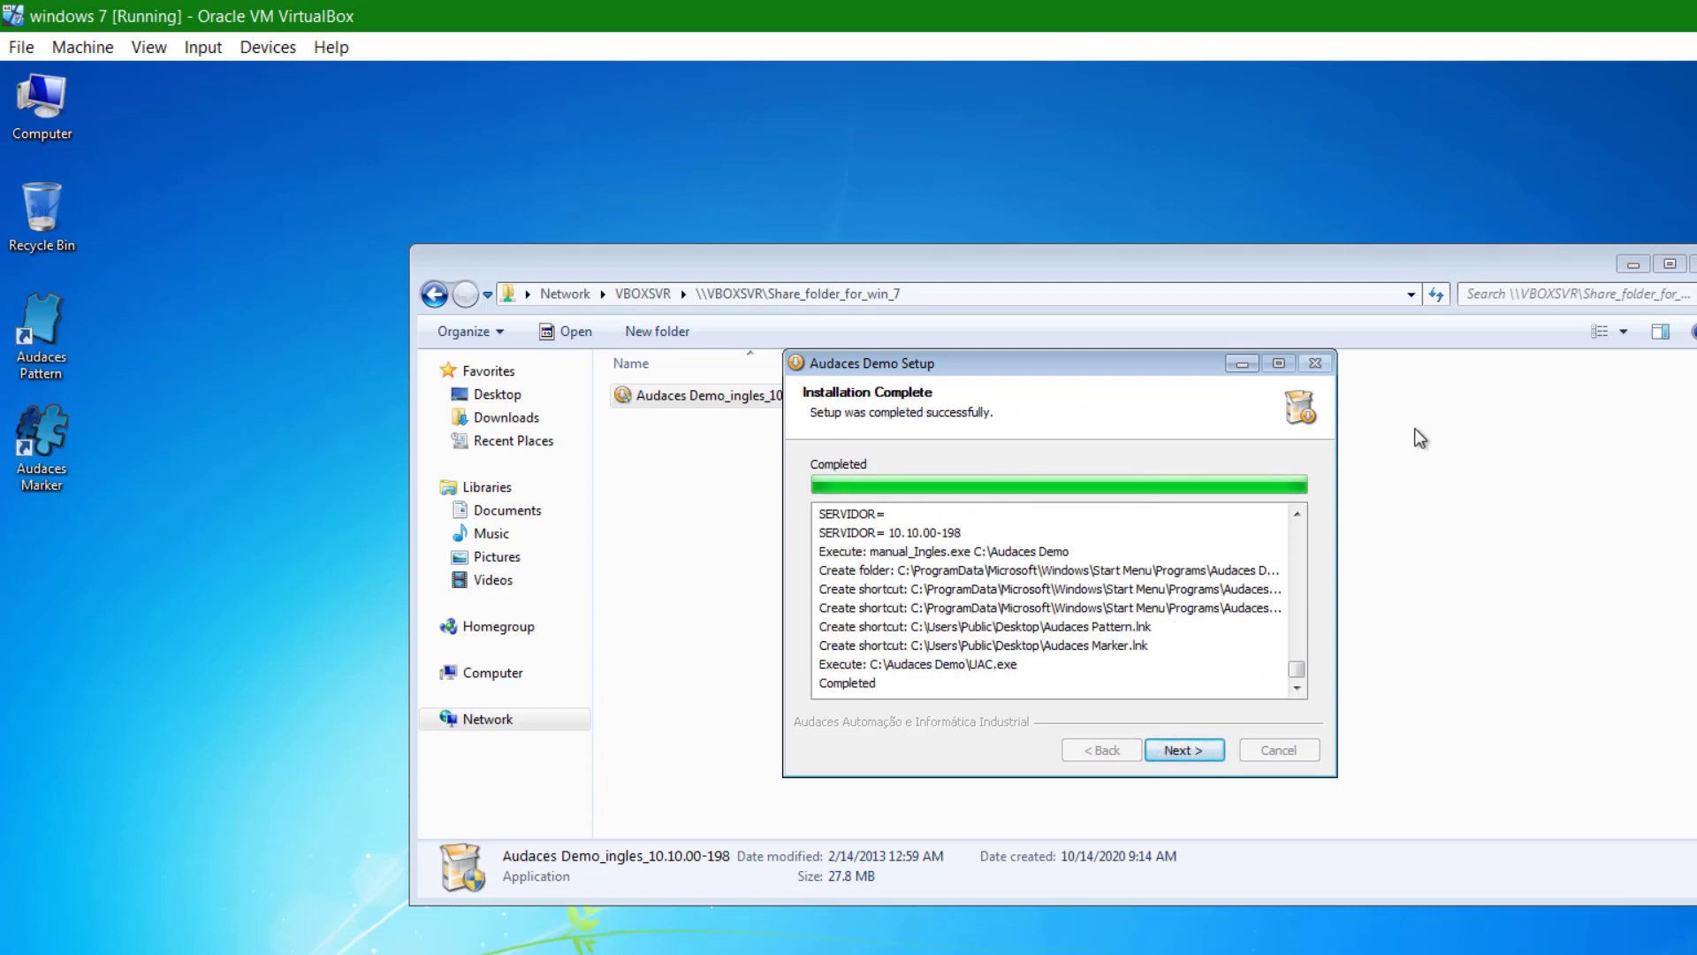
- Finish the Audaces Demo setup wizard and refresh the guest desktop
{"action": "left_click", "coordinate": [1185, 752]}
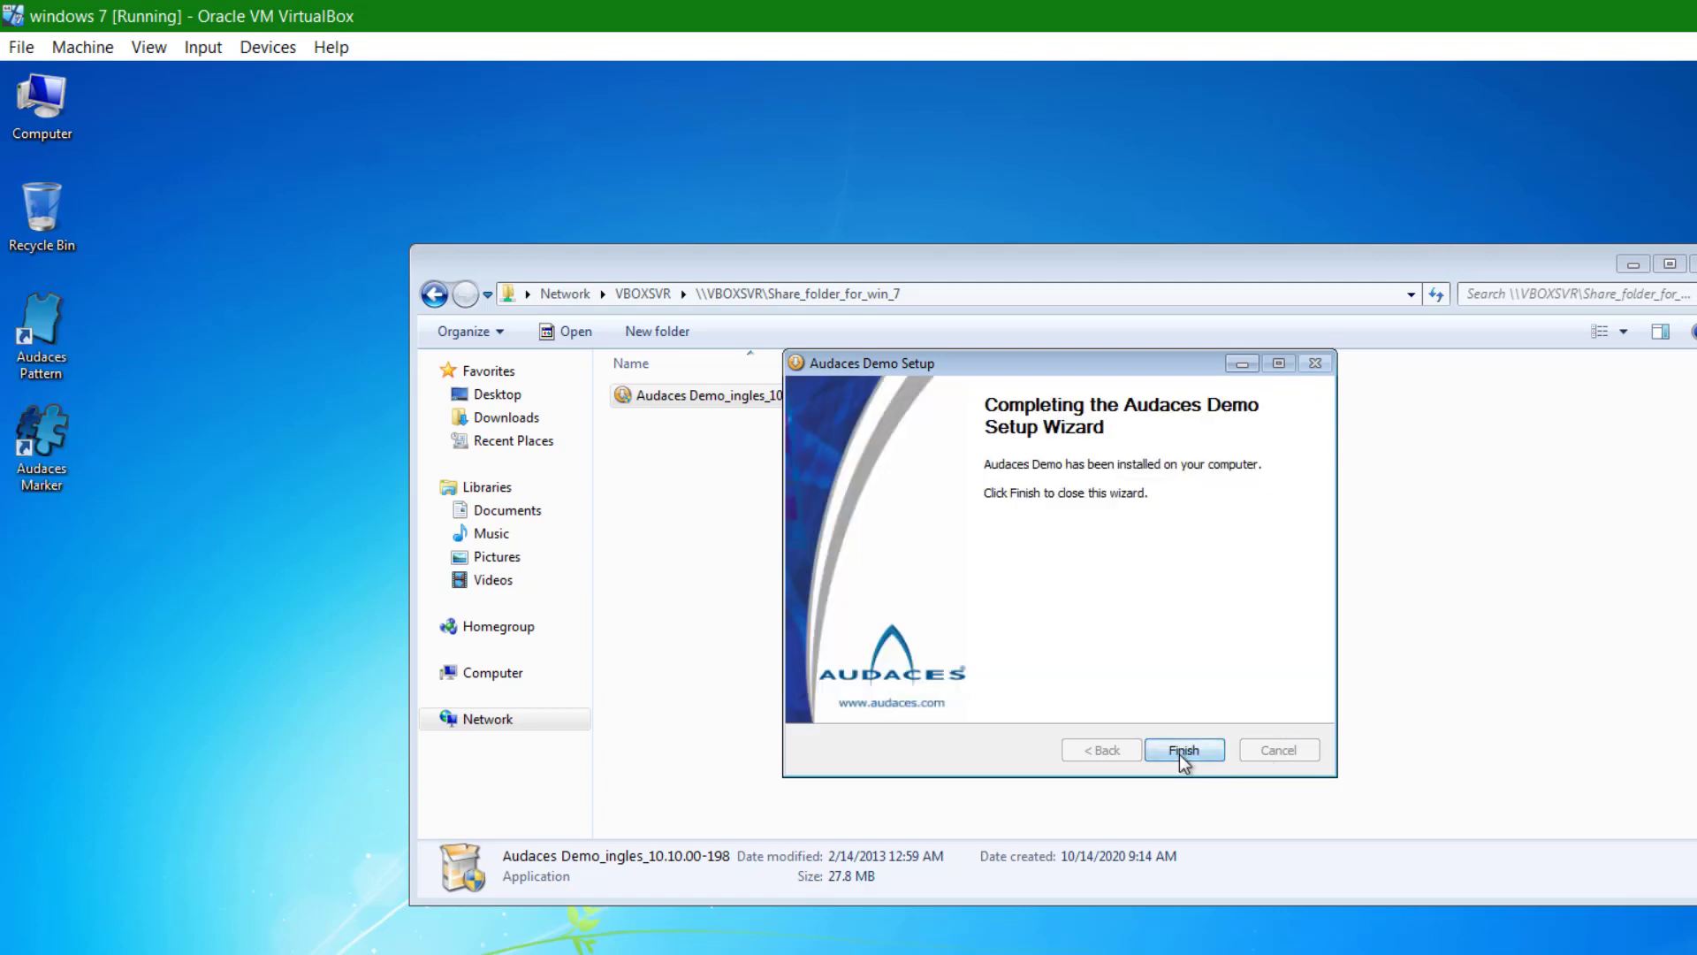
{"action": "left_click", "coordinate": [1185, 751]}
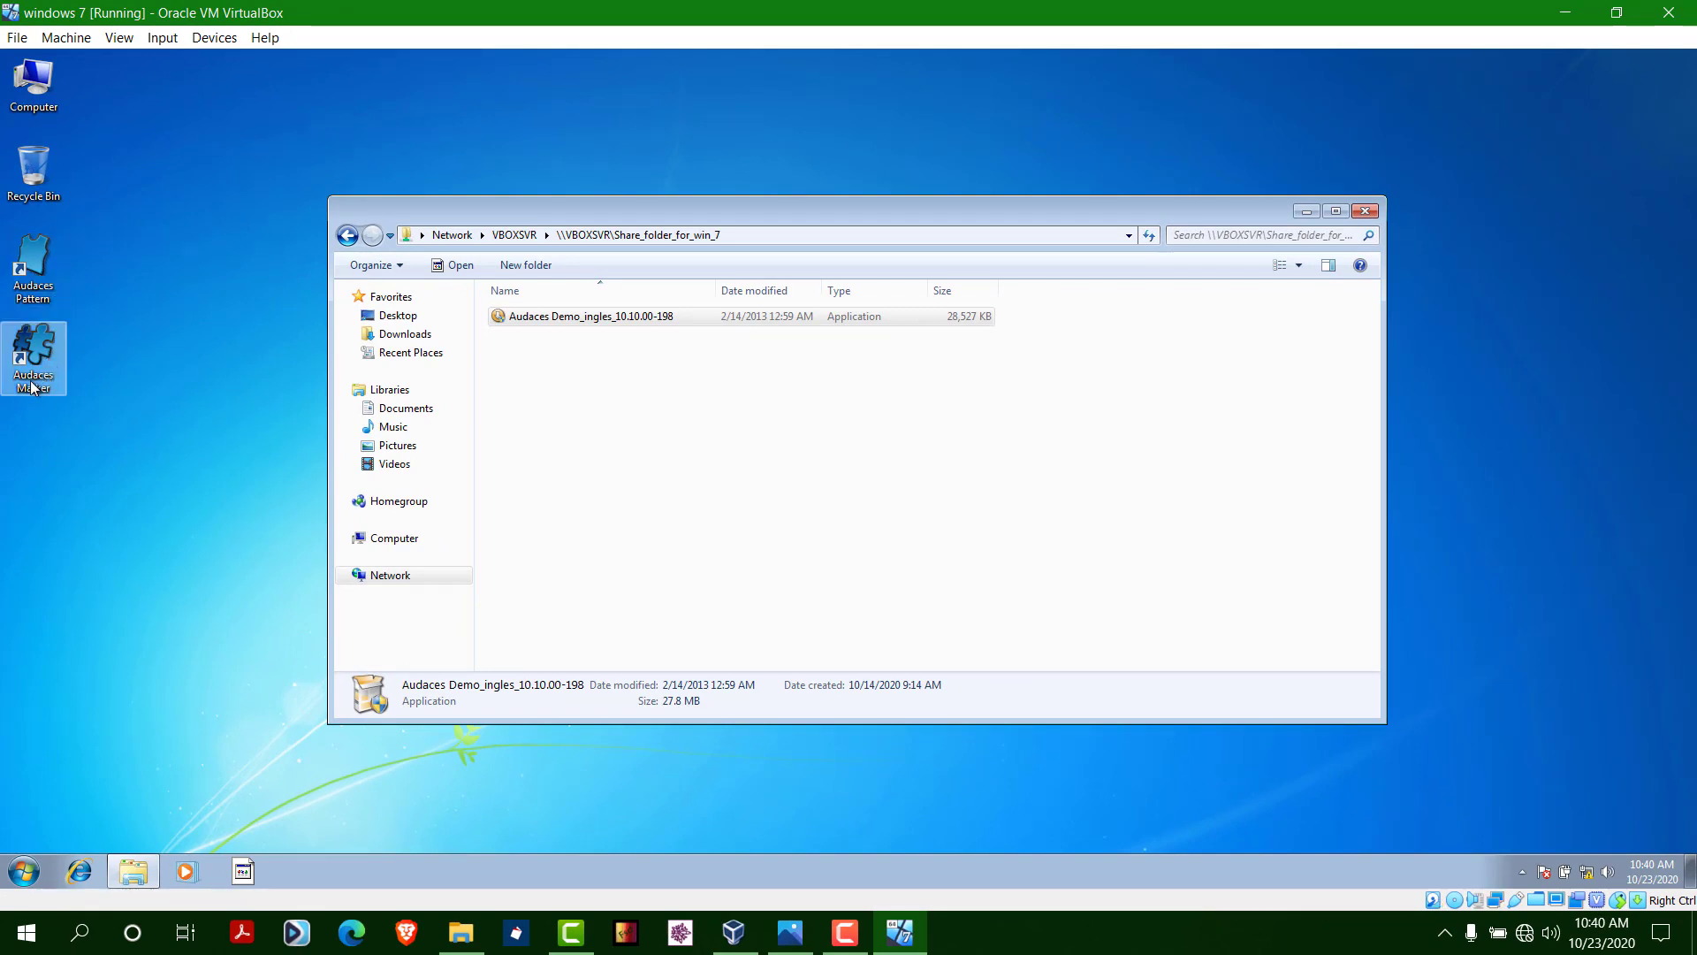
{"action": "right_click", "coordinate": [171, 194]}
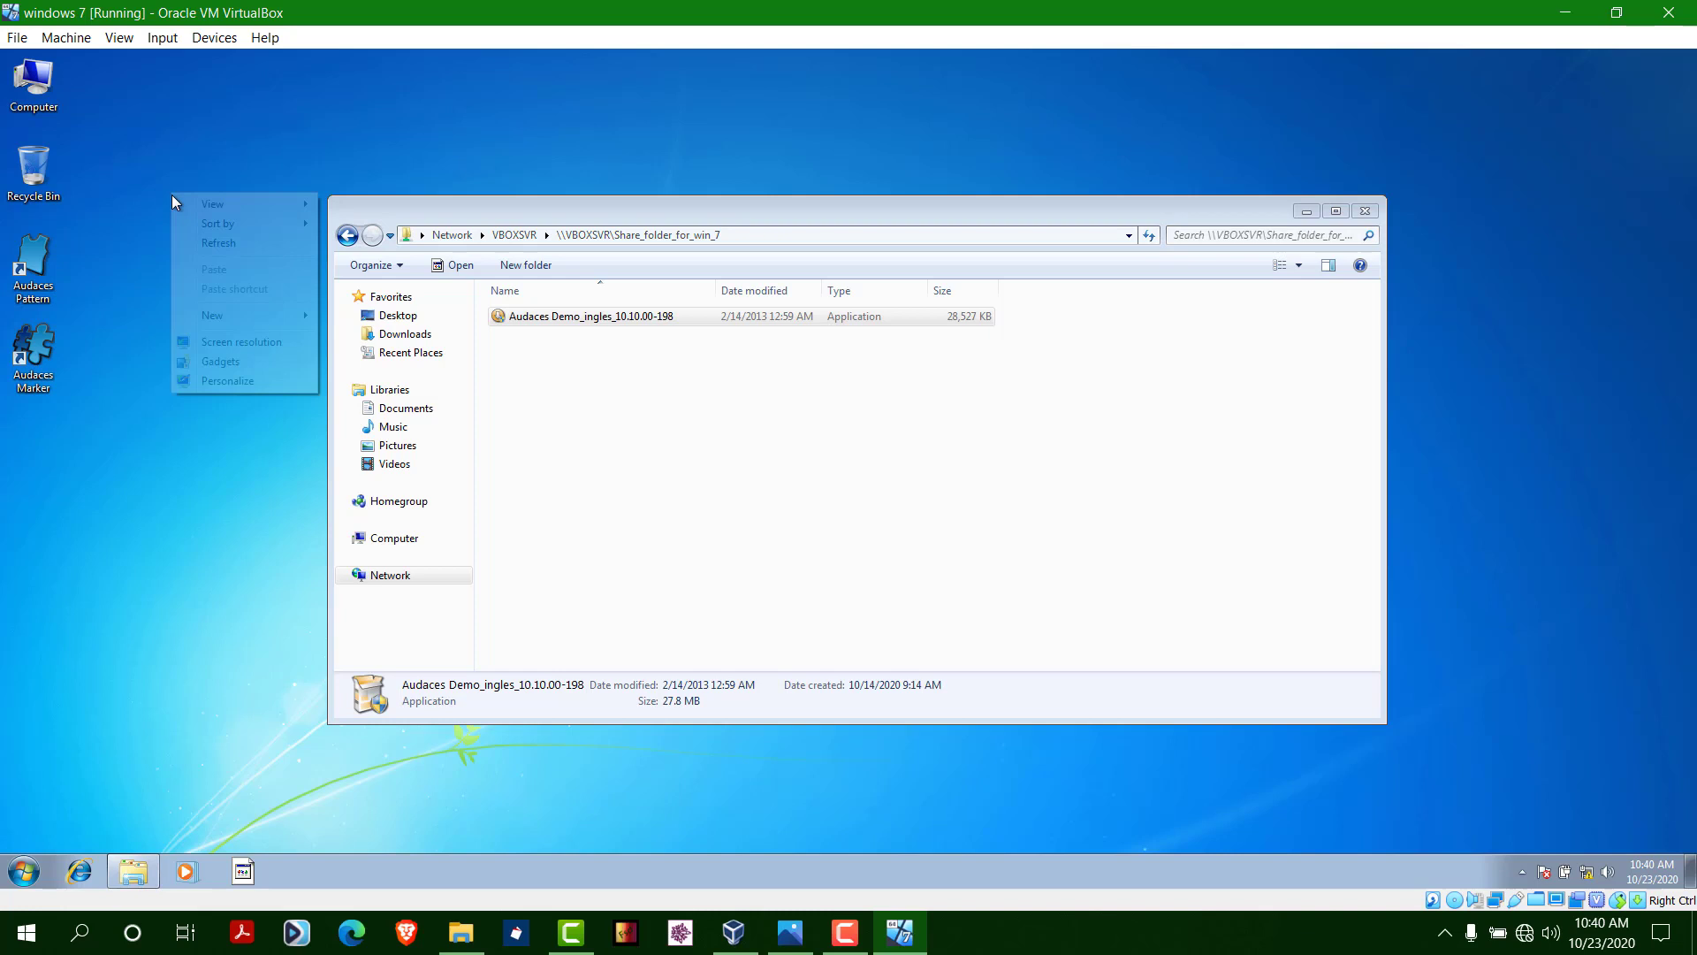
{"action": "left_click", "coordinate": [203, 244]}
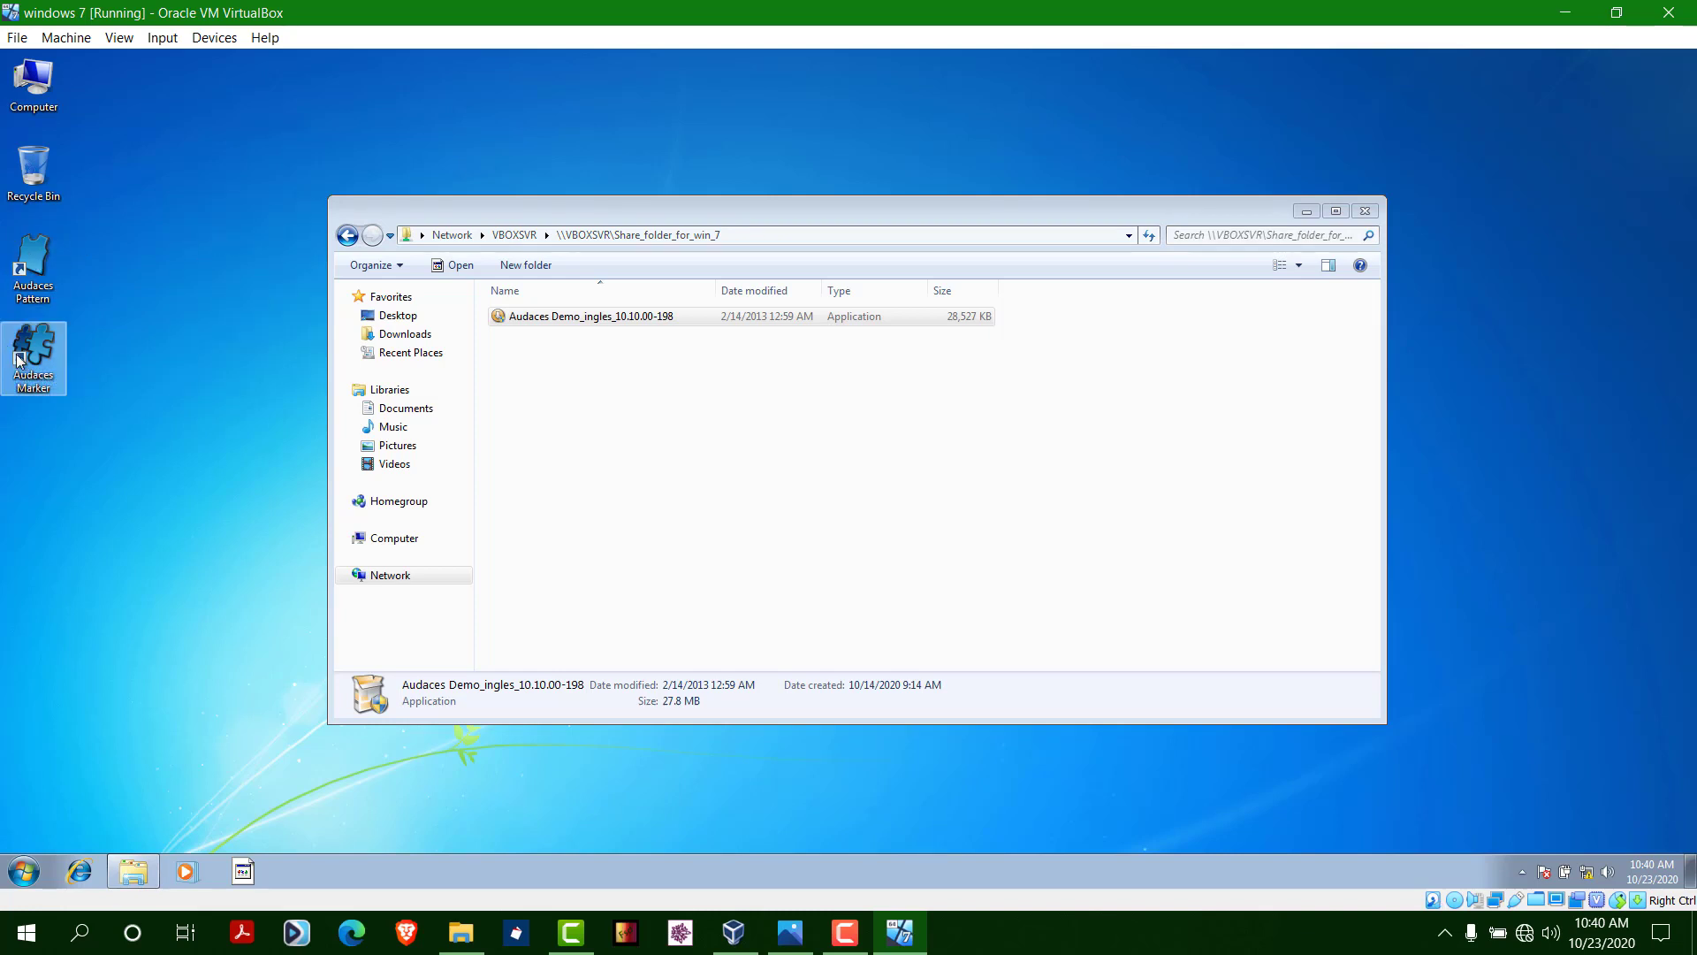
{"action": "right_click", "coordinate": [118, 240]}
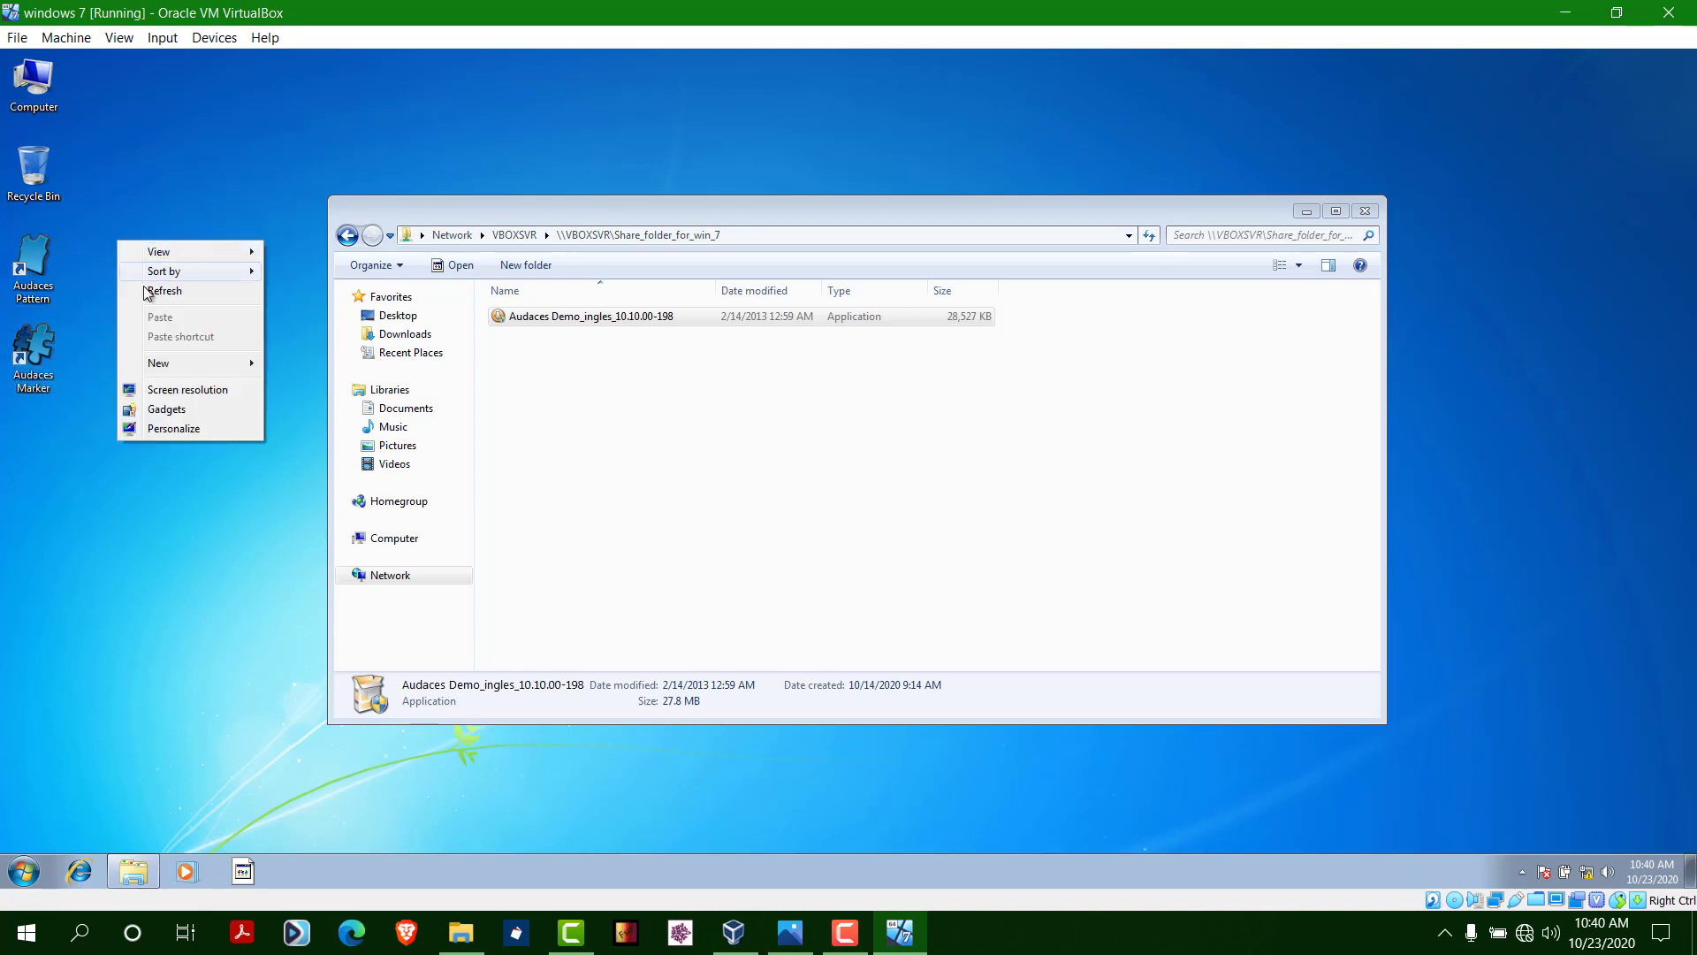
{"action": "left_click", "coordinate": [151, 293]}
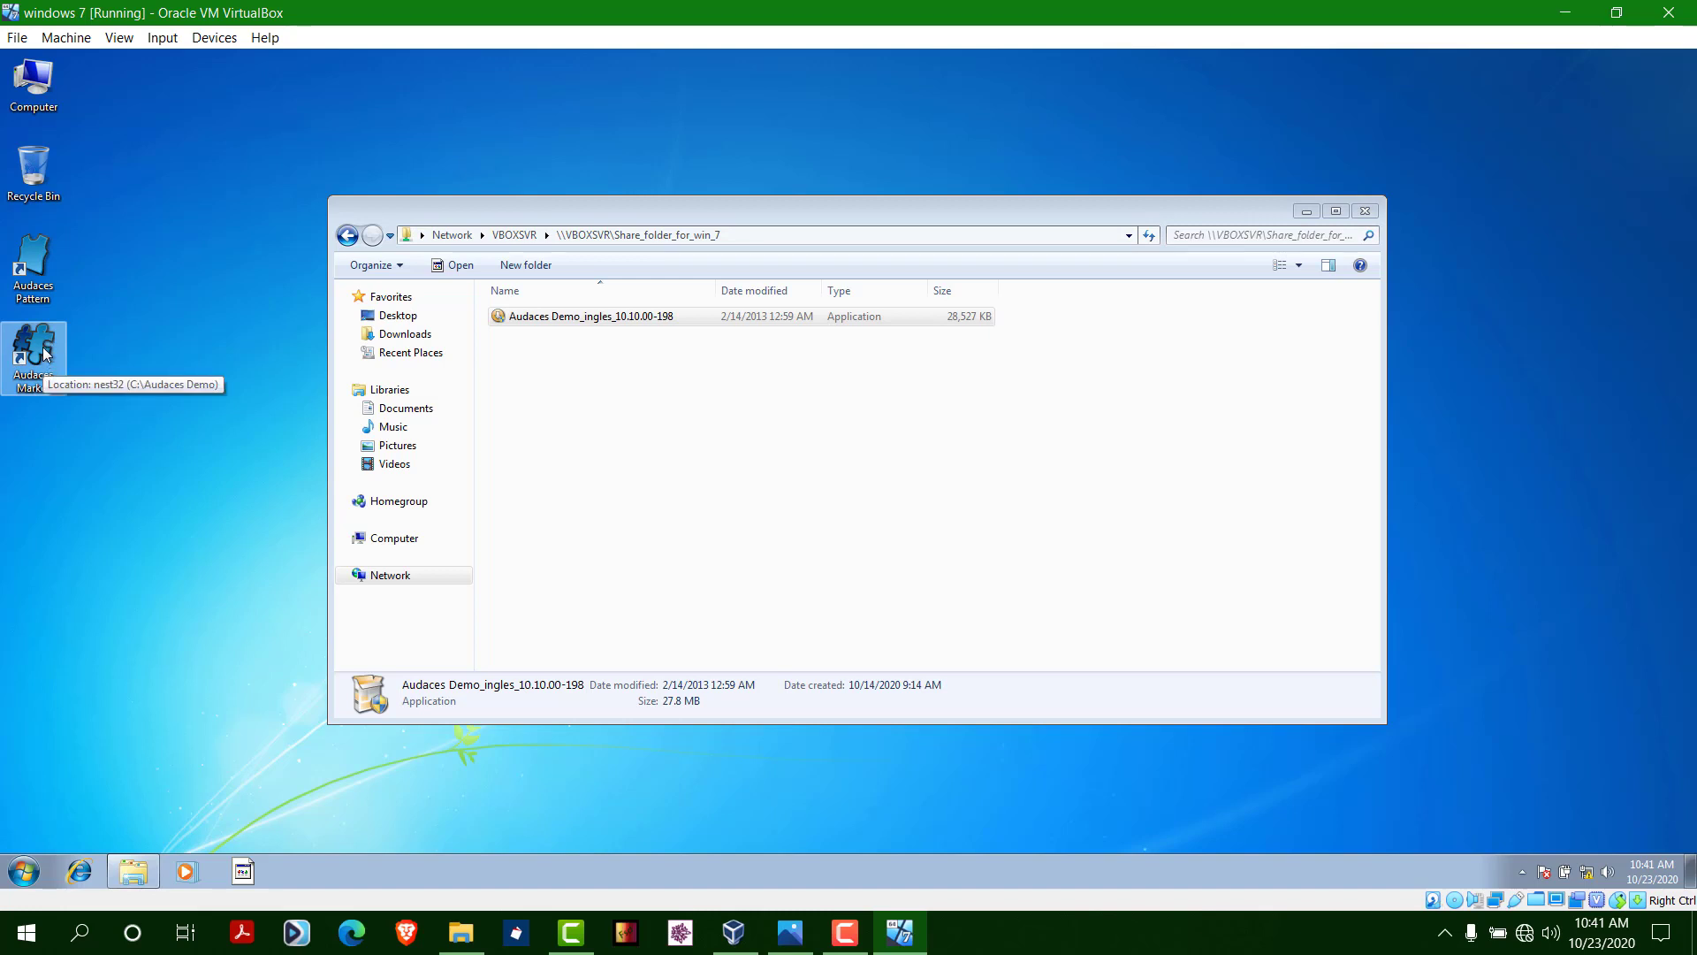
{"action": "right_click", "coordinate": [113, 262]}
{"action": "left_click", "coordinate": [241, 315]}
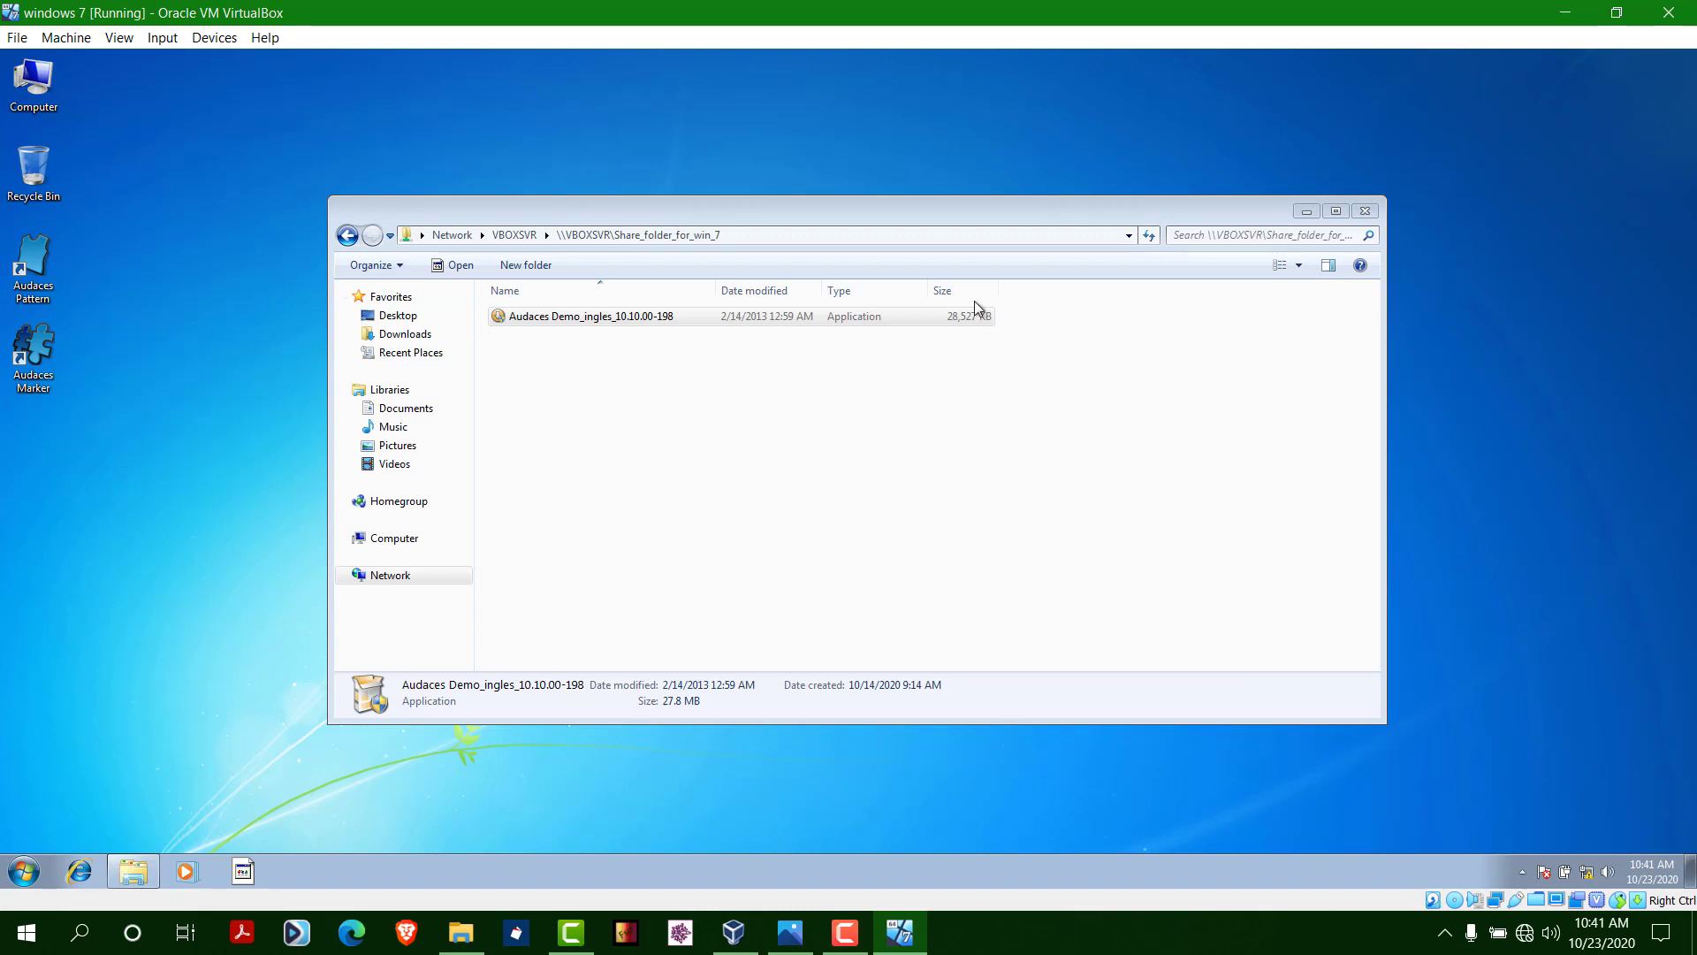
- Launch Audaces Pattern from the guest desktop and set its background color to white
{"action": "left_click", "coordinate": [1365, 210]}
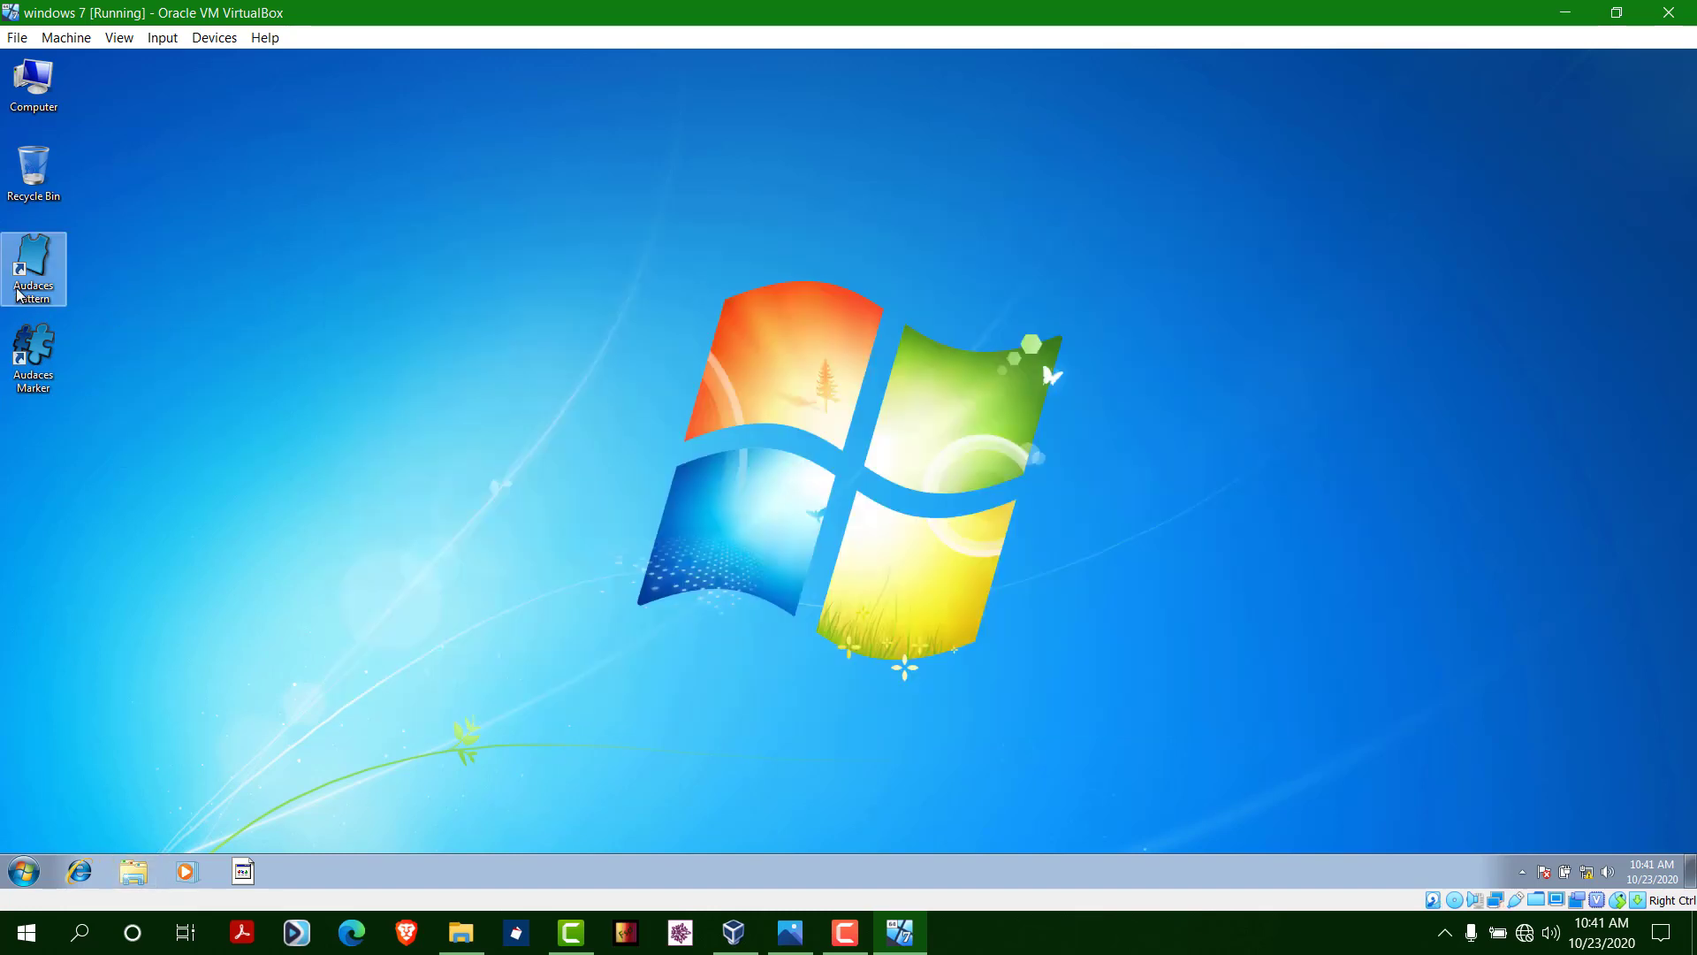
{"action": "double_click", "coordinate": [30, 251]}
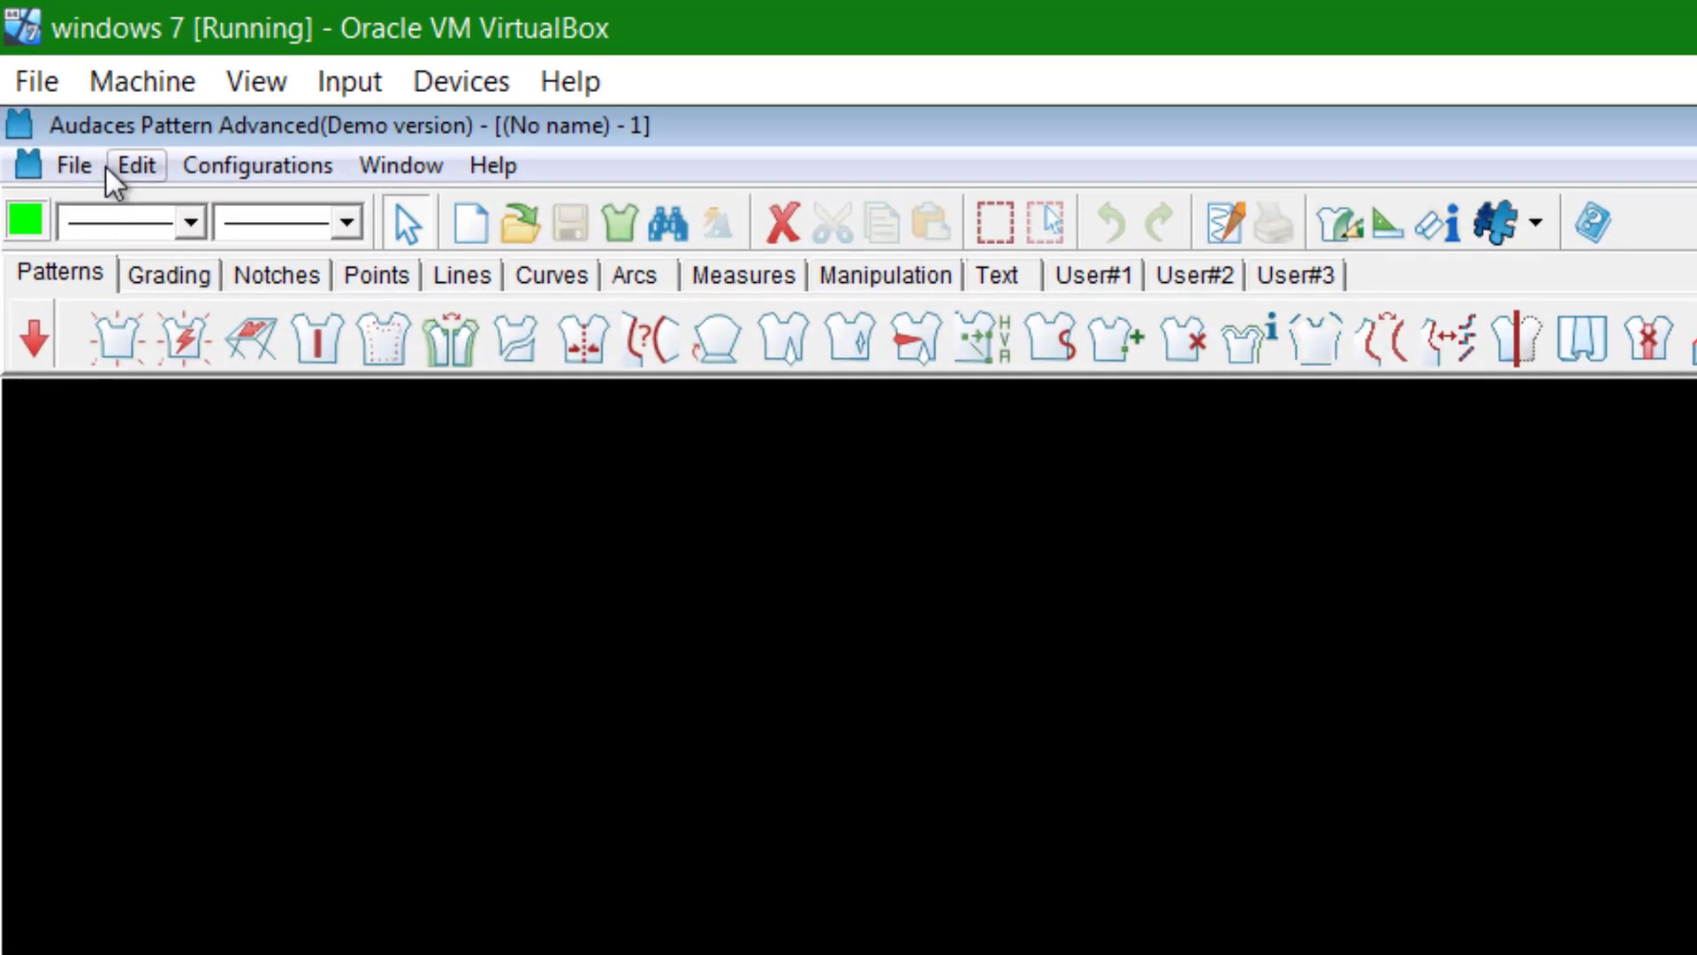
{"action": "left_click", "coordinate": [274, 166]}
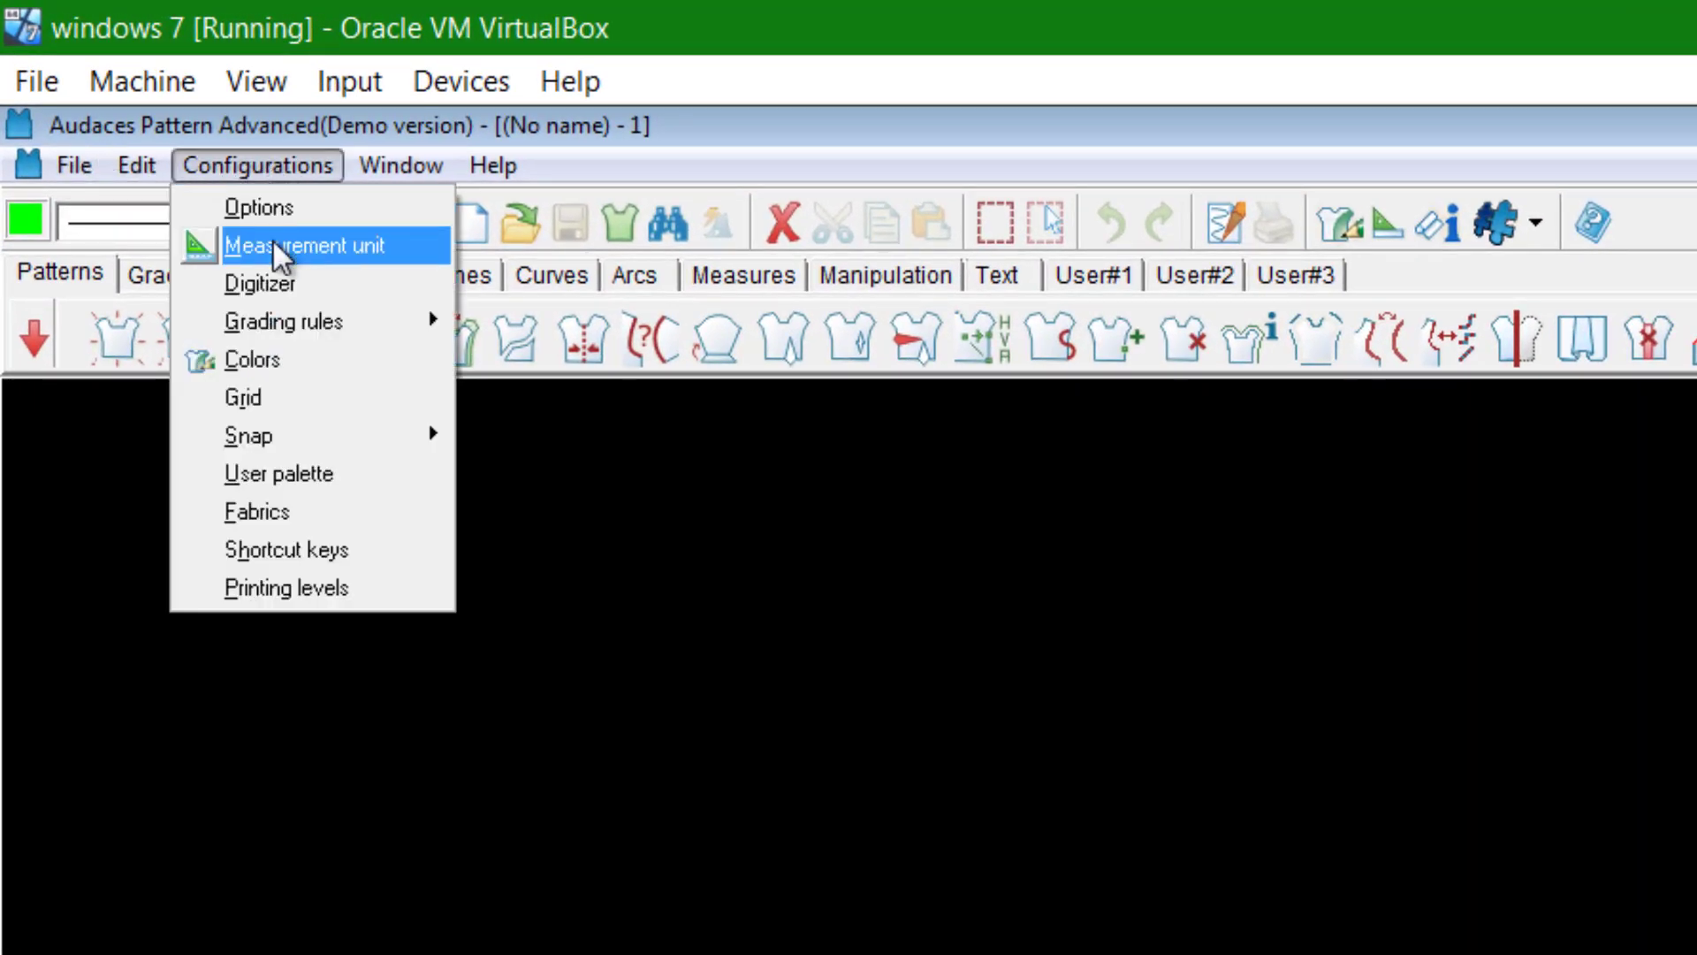
{"action": "left_click", "coordinate": [309, 359]}
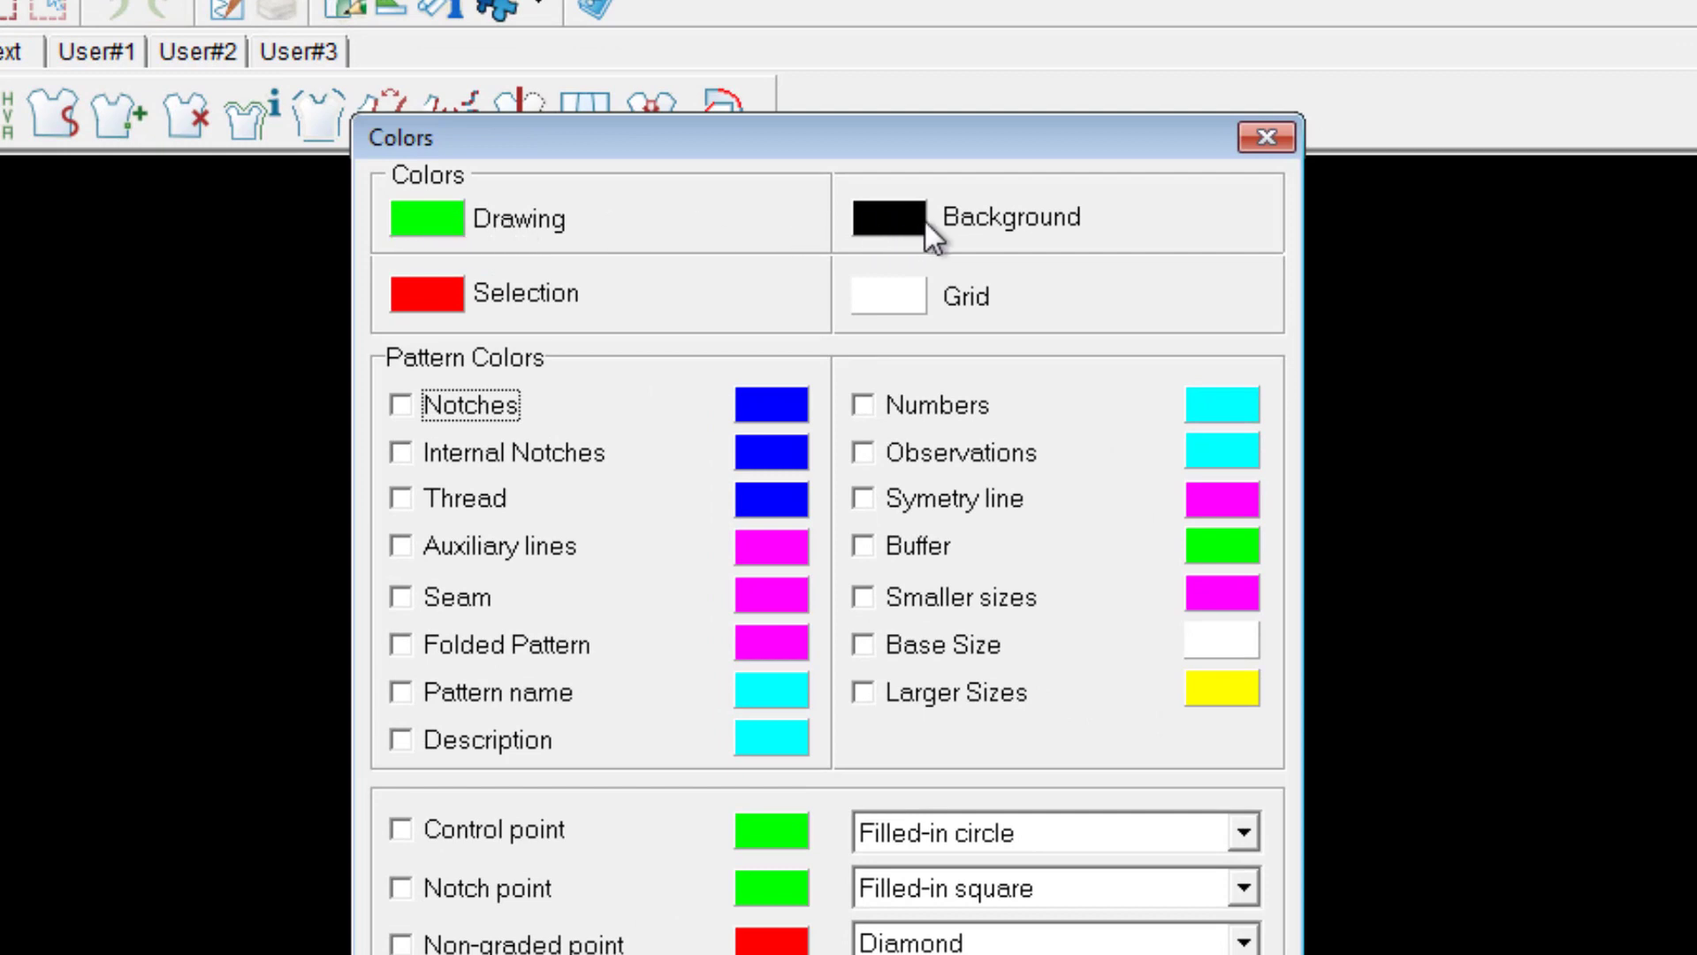
{"action": "left_click", "coordinate": [888, 226]}
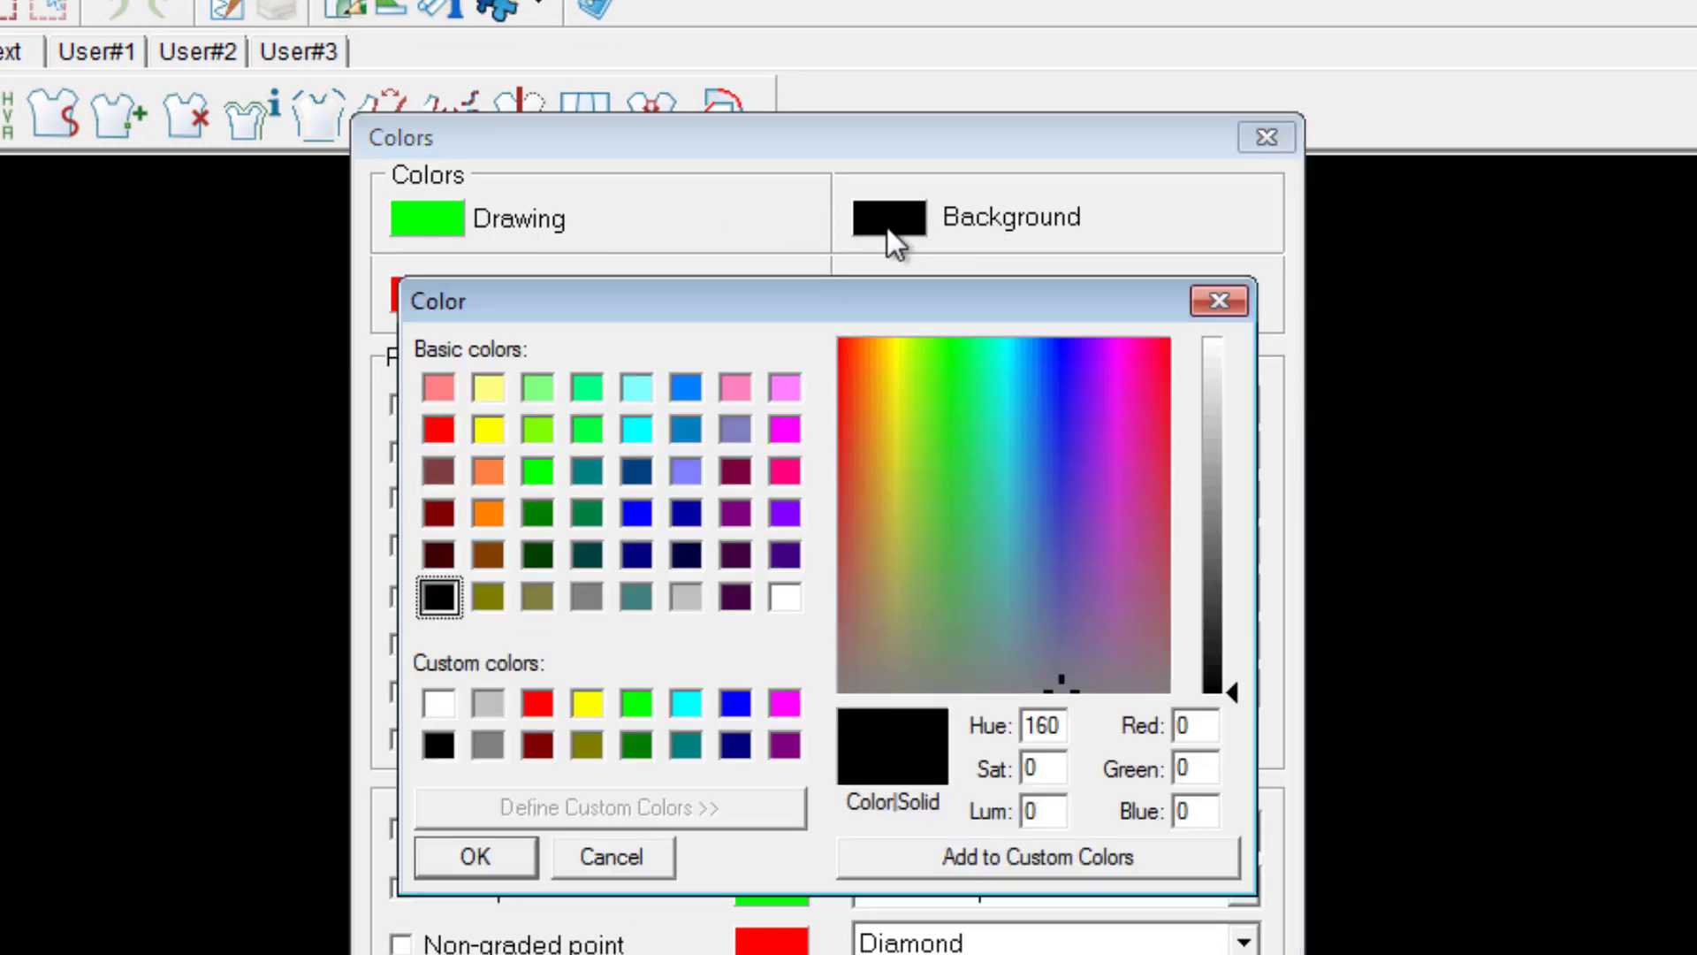
{"action": "left_click", "coordinate": [439, 704]}
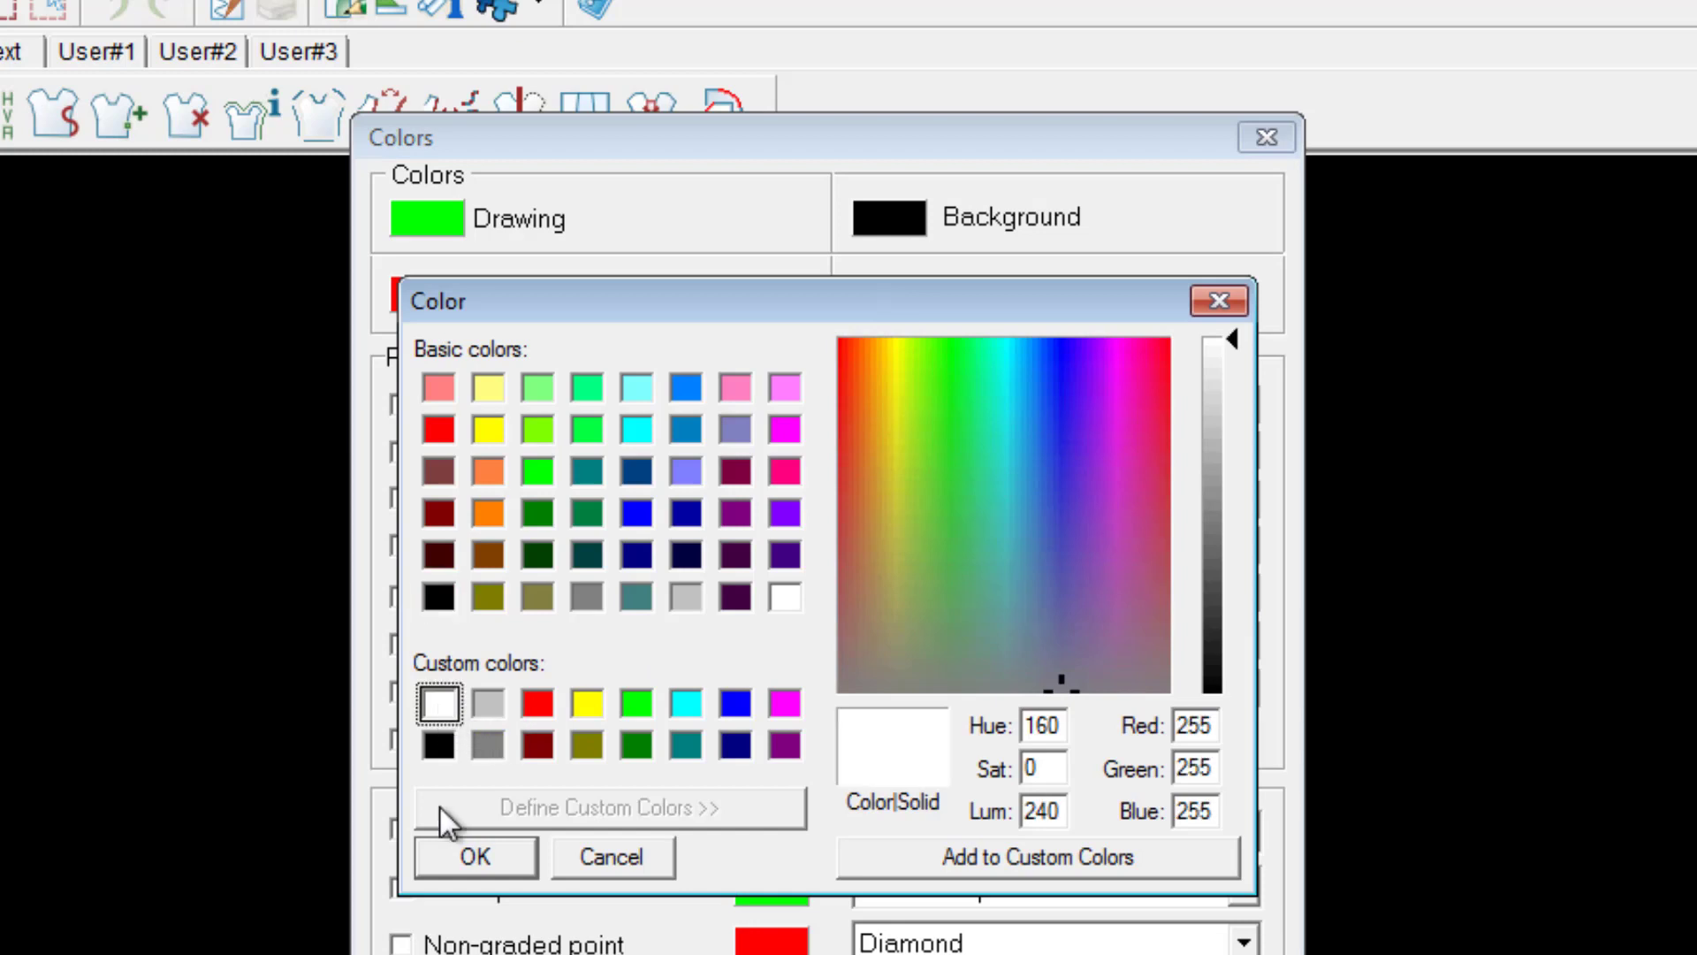
{"action": "left_click", "coordinate": [478, 857]}
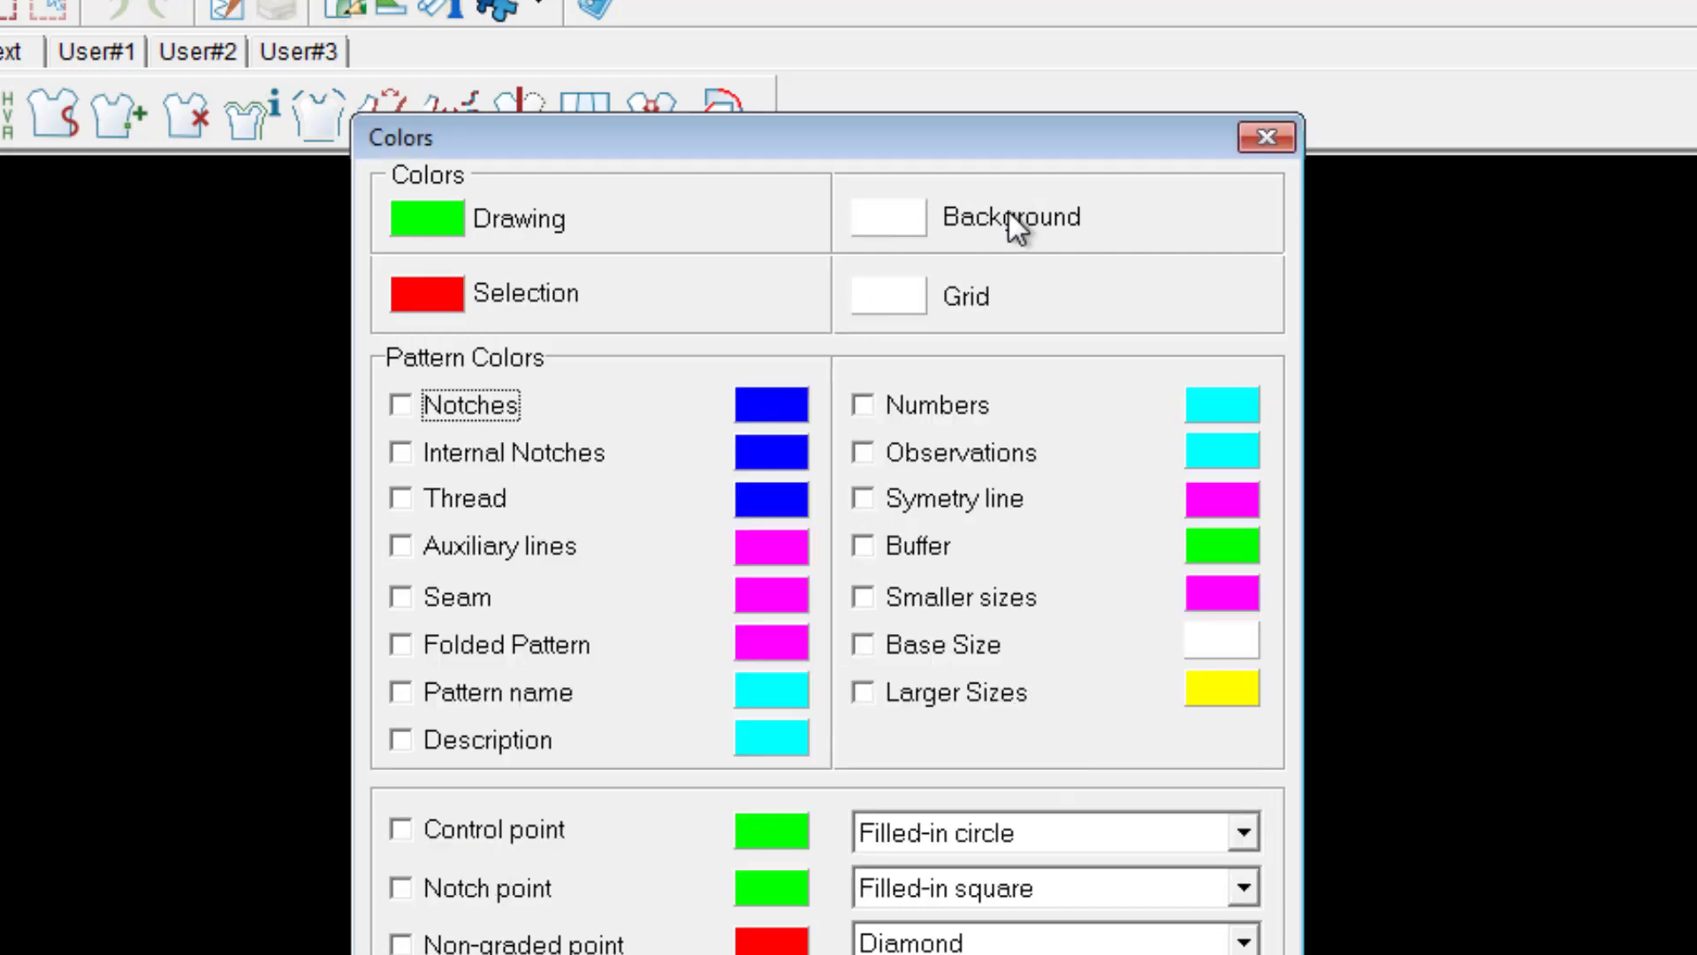
- Set the grid color to green and the drawing color to black, and apply the color settings
{"action": "left_click", "coordinate": [888, 297]}
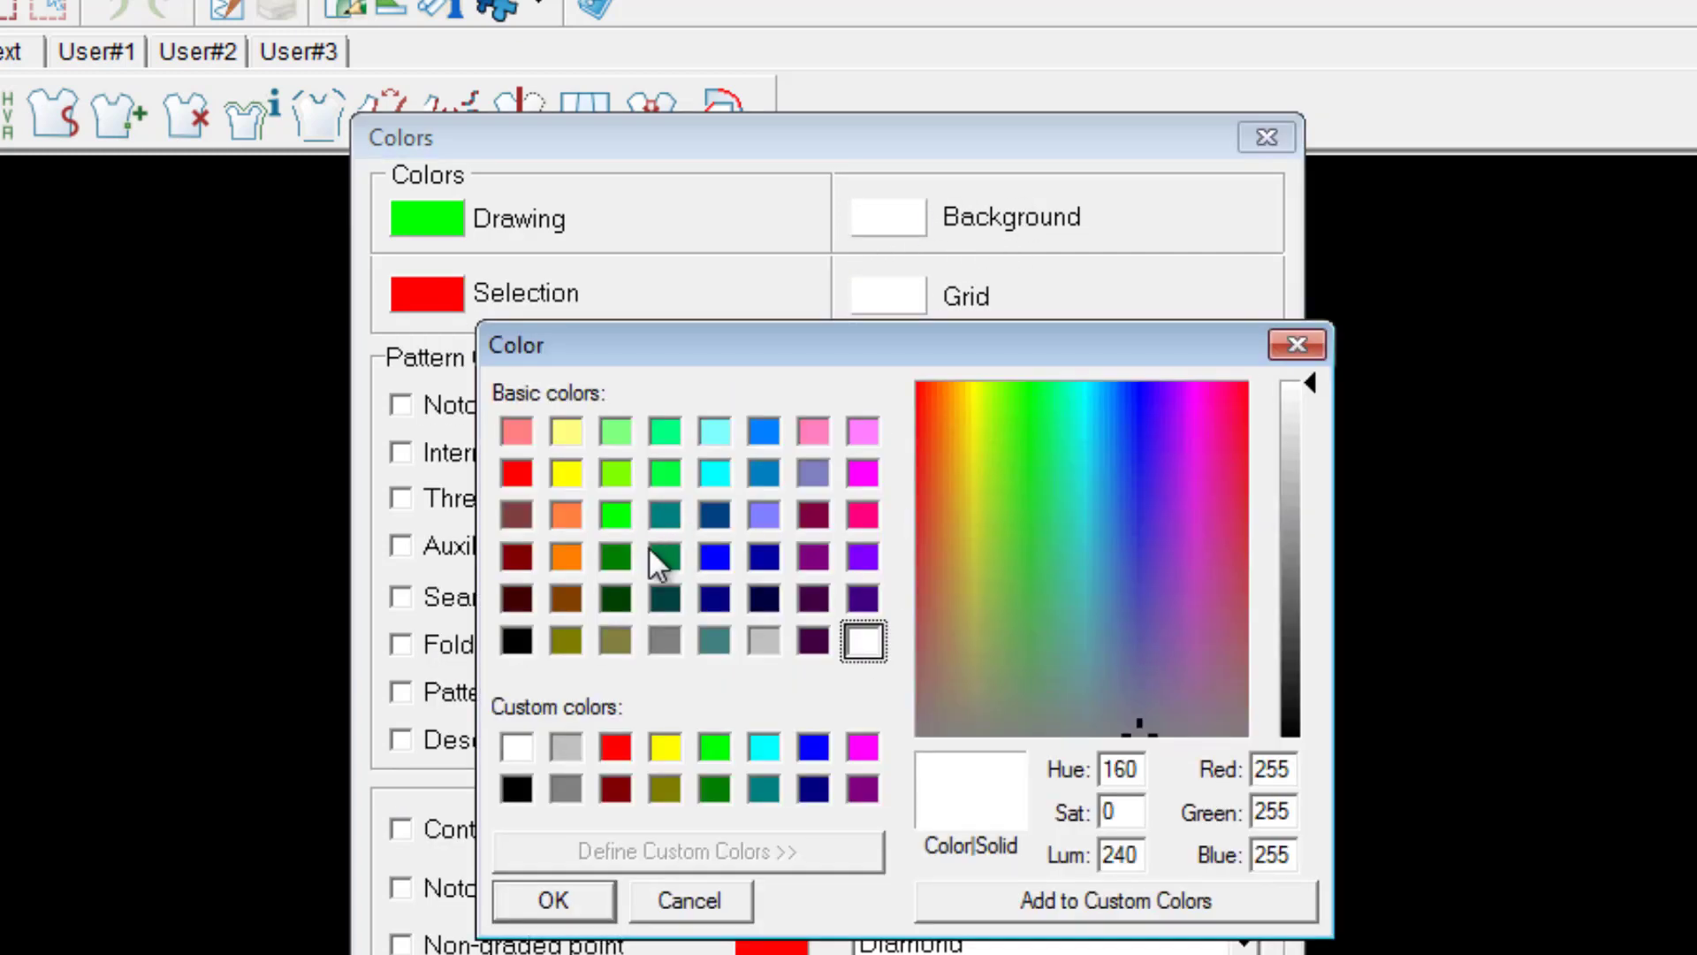
{"action": "left_click", "coordinate": [616, 515]}
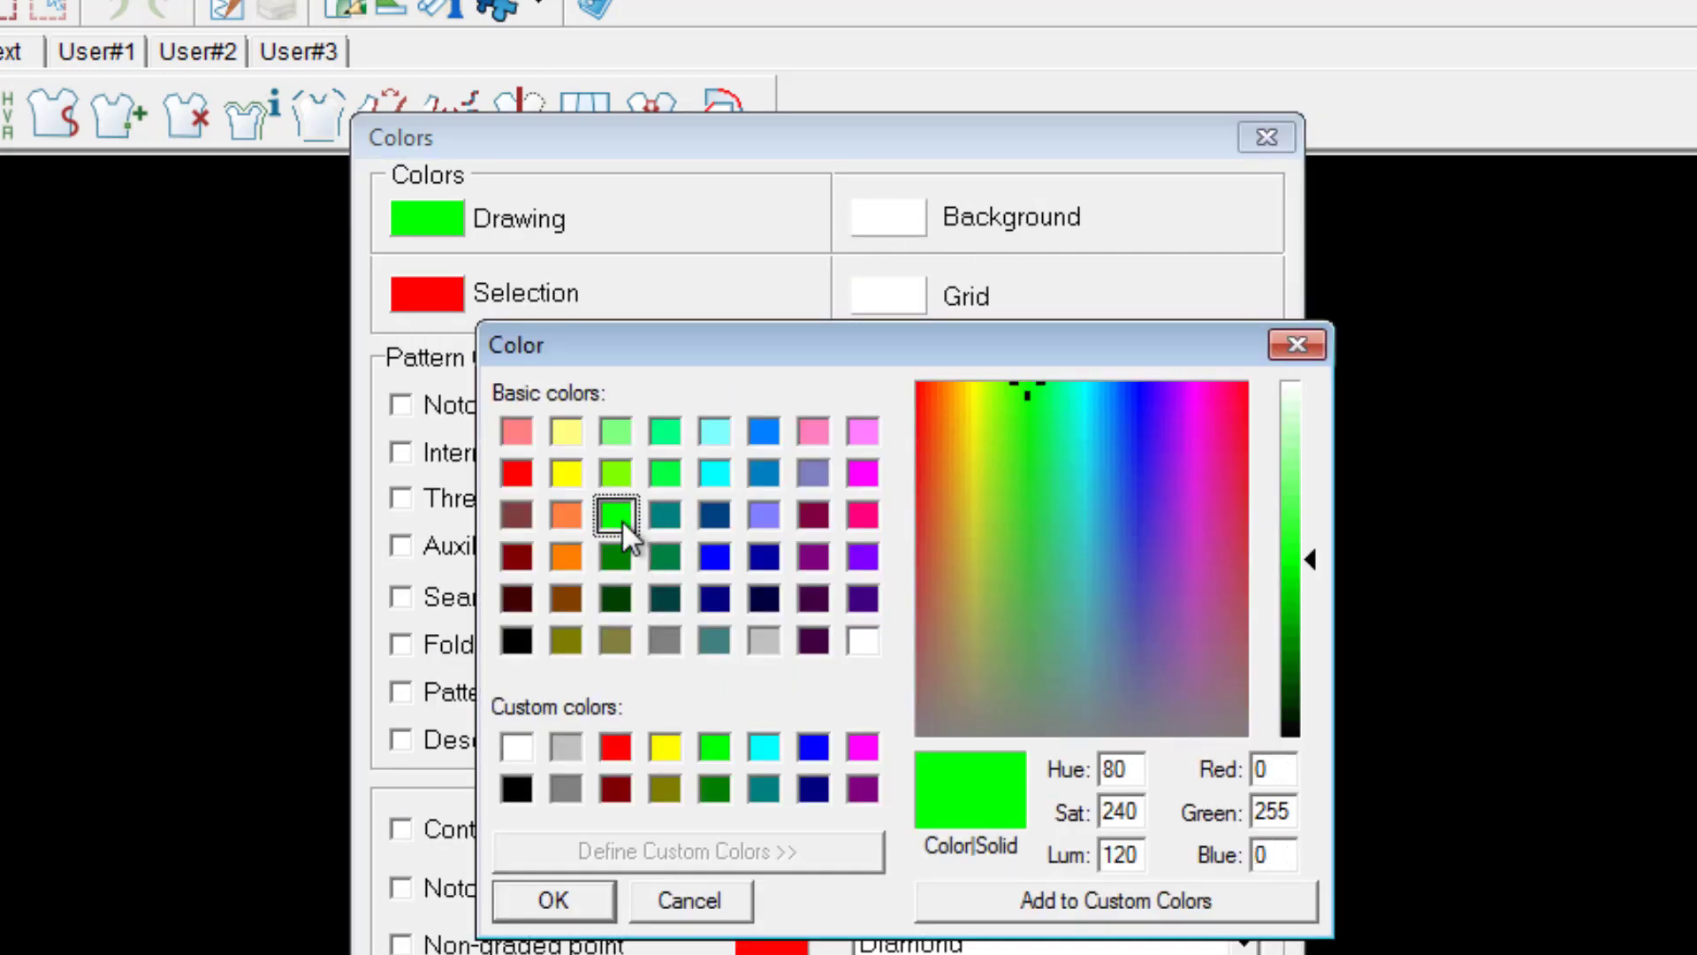
{"action": "left_click", "coordinate": [559, 897]}
{"action": "left_click", "coordinate": [445, 225]}
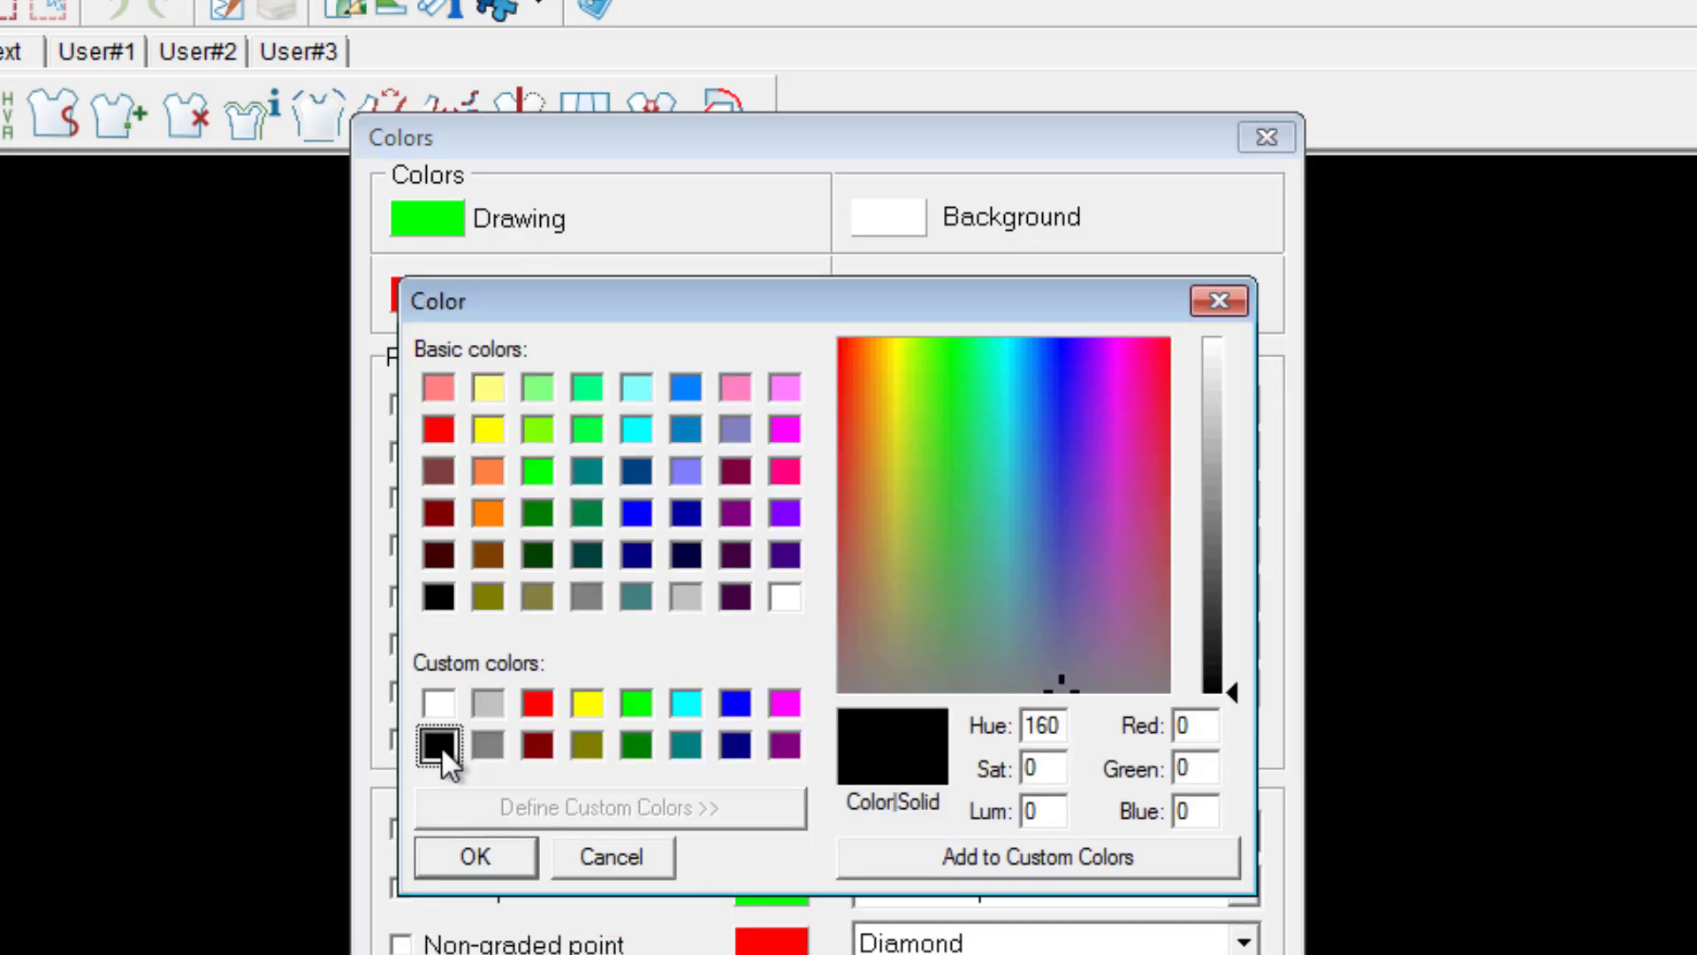
{"action": "left_click", "coordinate": [479, 854]}
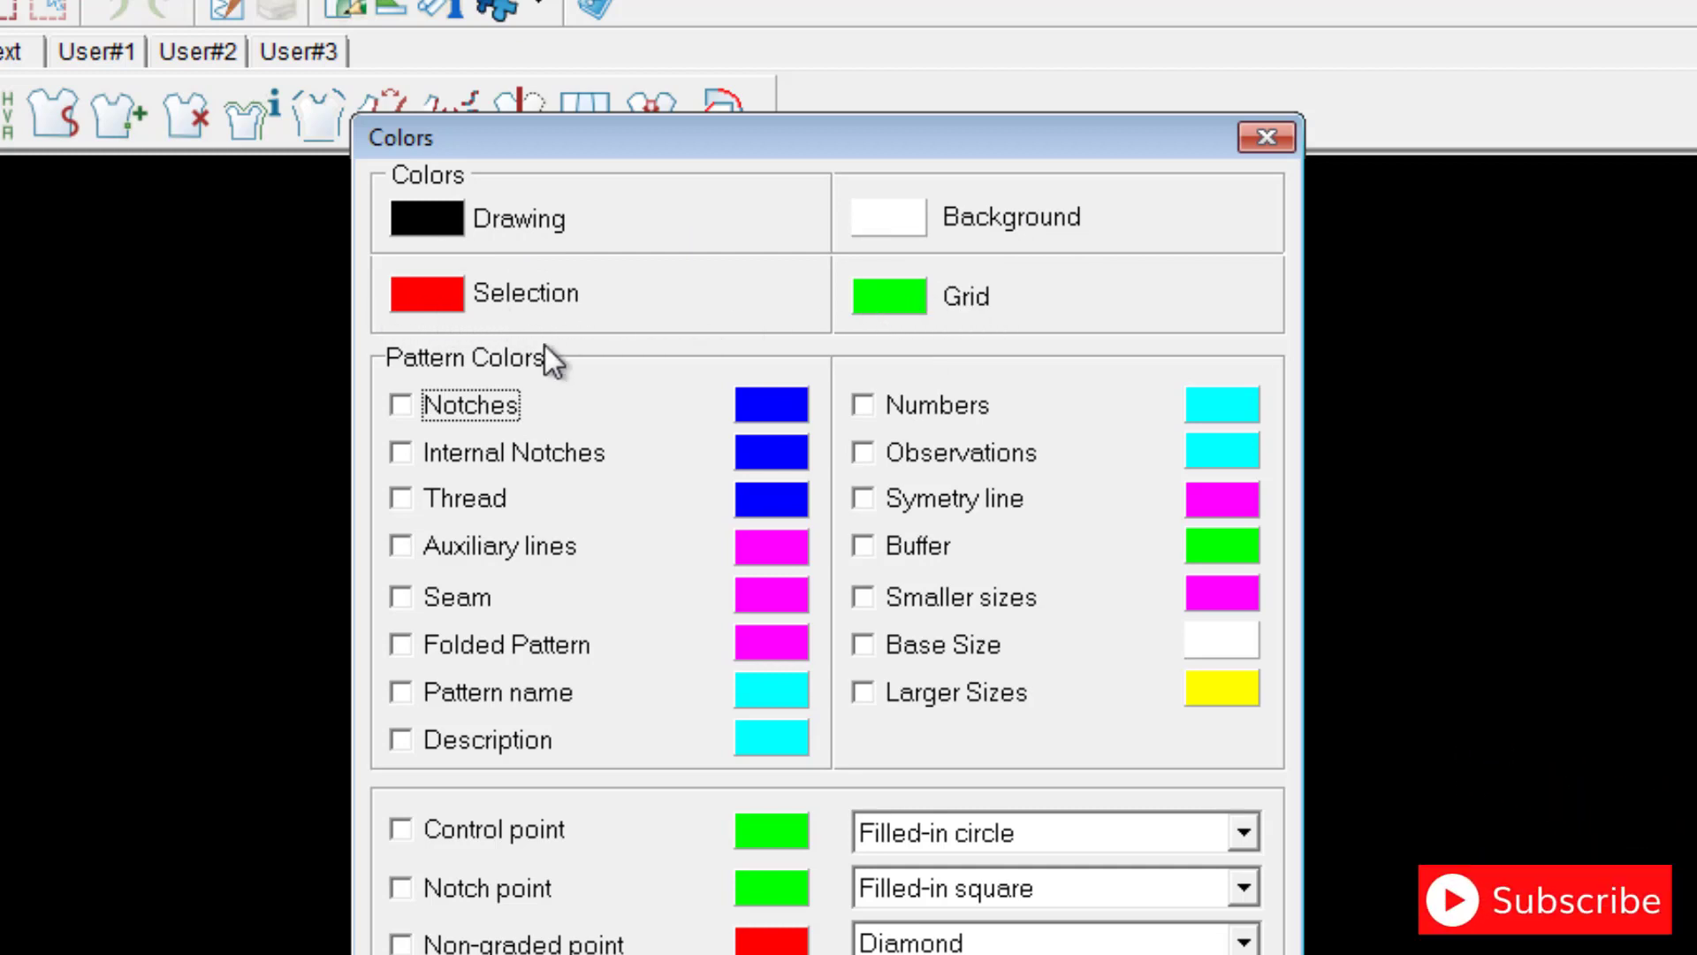
{"action": "left_click", "coordinate": [767, 952]}
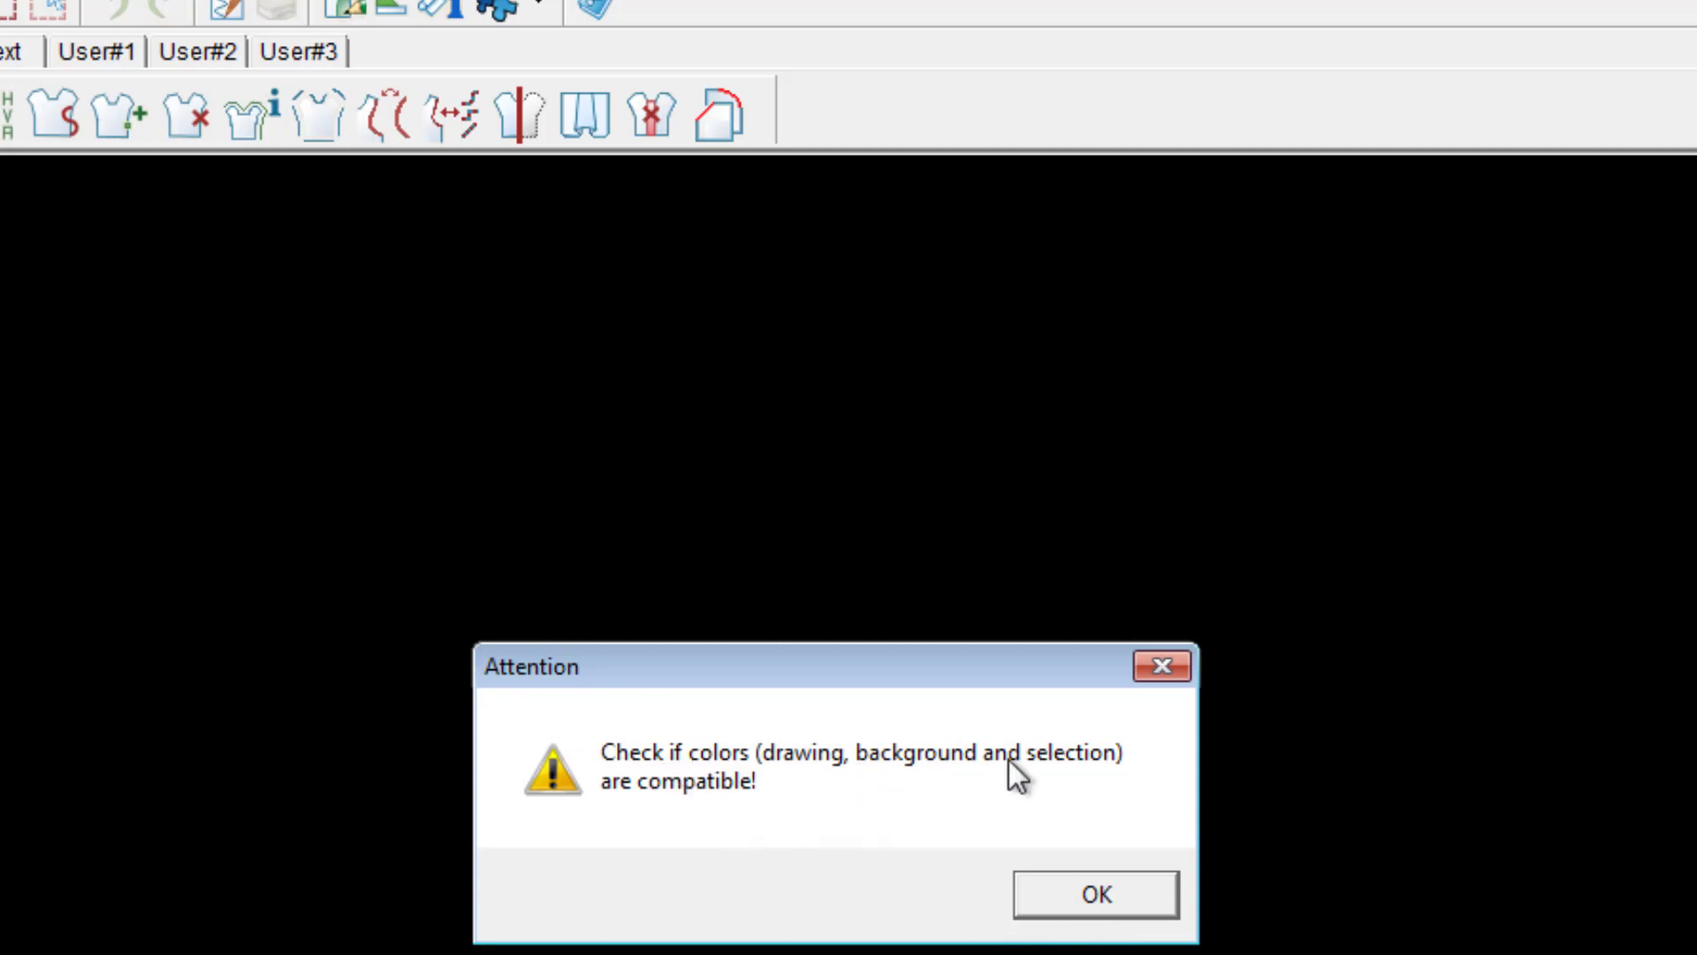
{"action": "left_click", "coordinate": [1097, 895]}
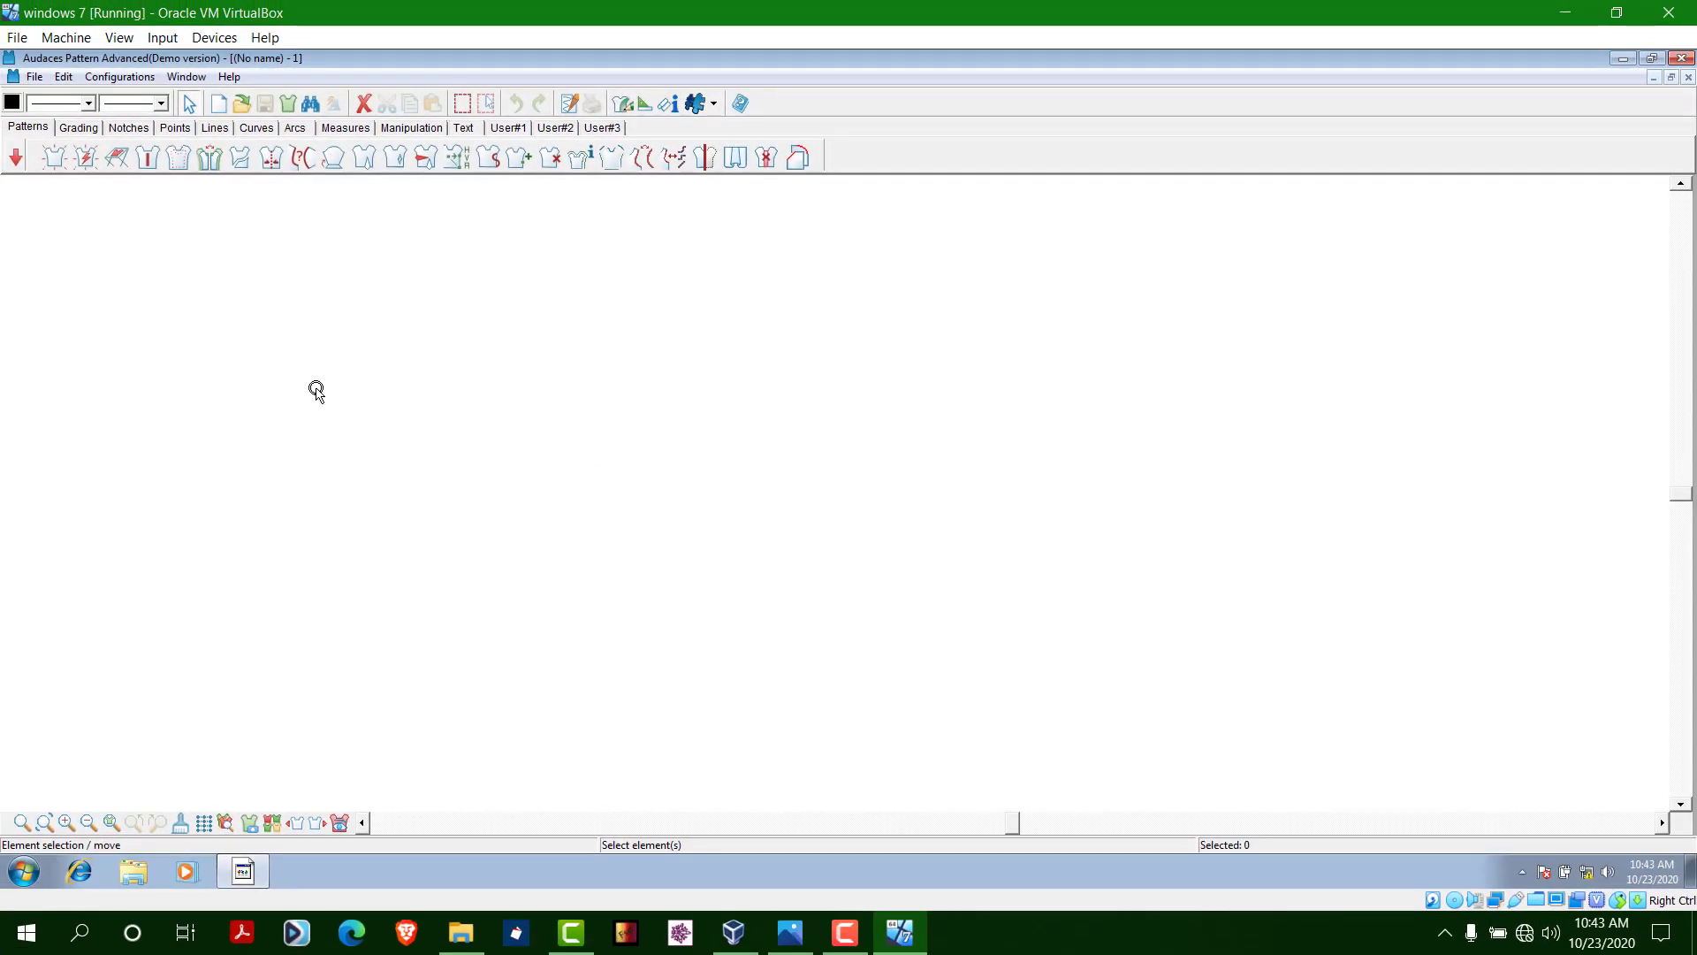
- Set the Snap configuration to Middle button and check that it is selected
{"action": "left_click", "coordinate": [120, 77]}
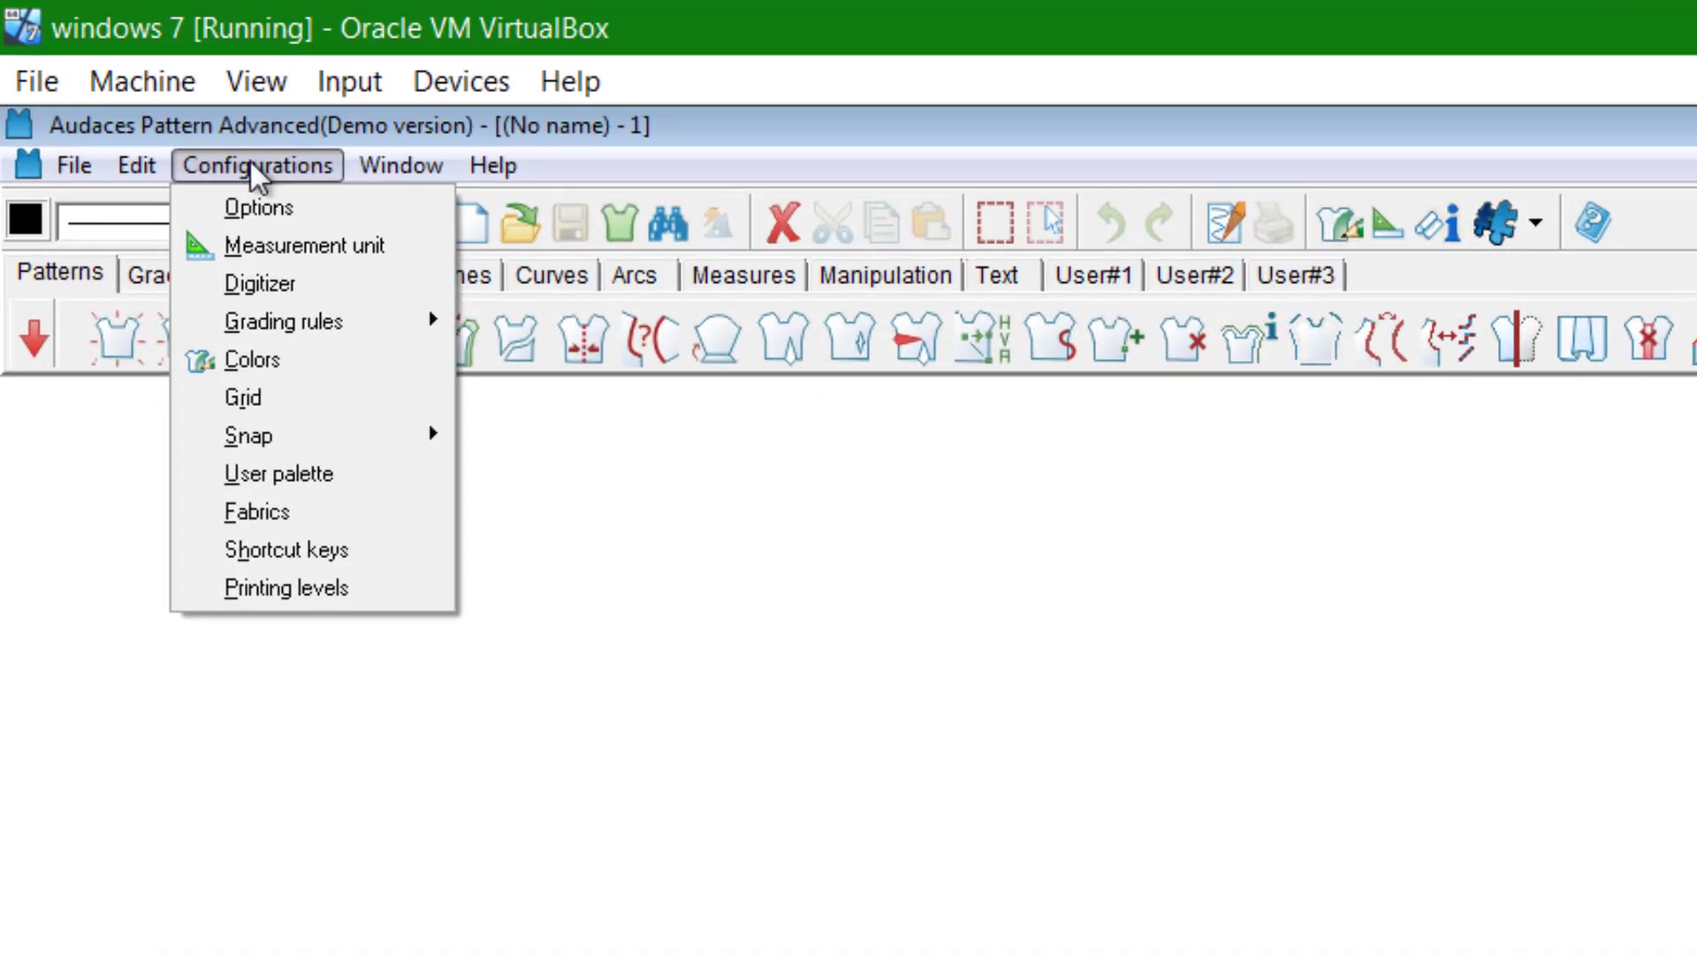
{"action": "mouse_move", "coordinate": [269, 439]}
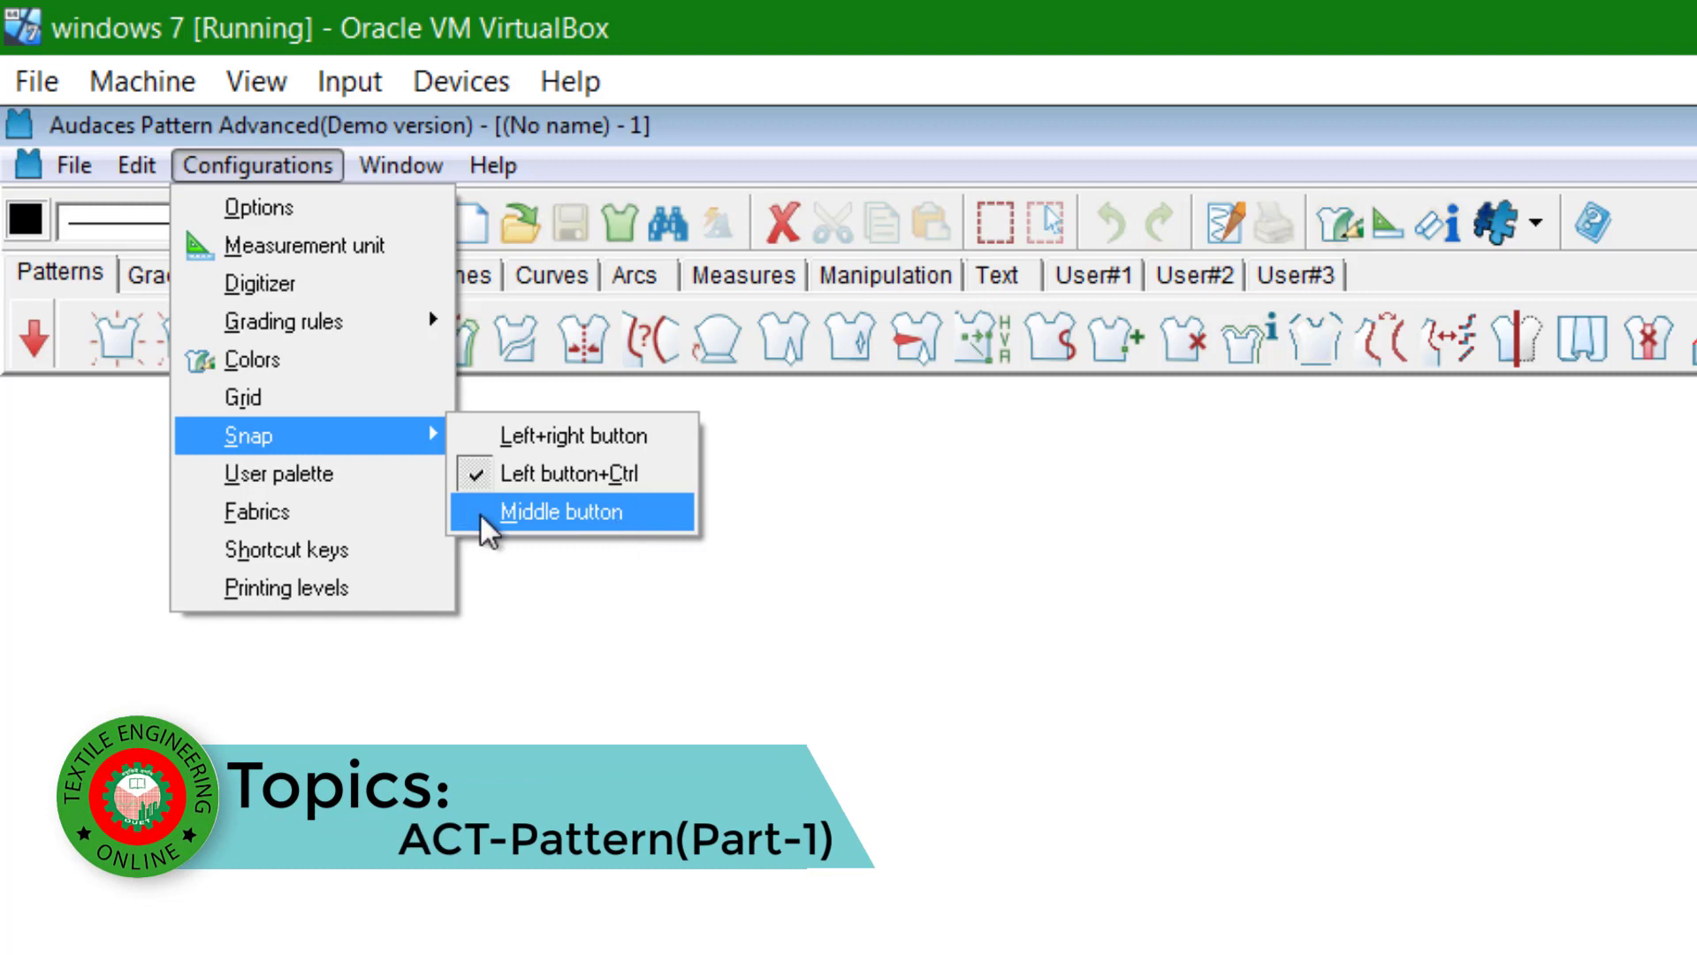
{"action": "left_click", "coordinate": [543, 512]}
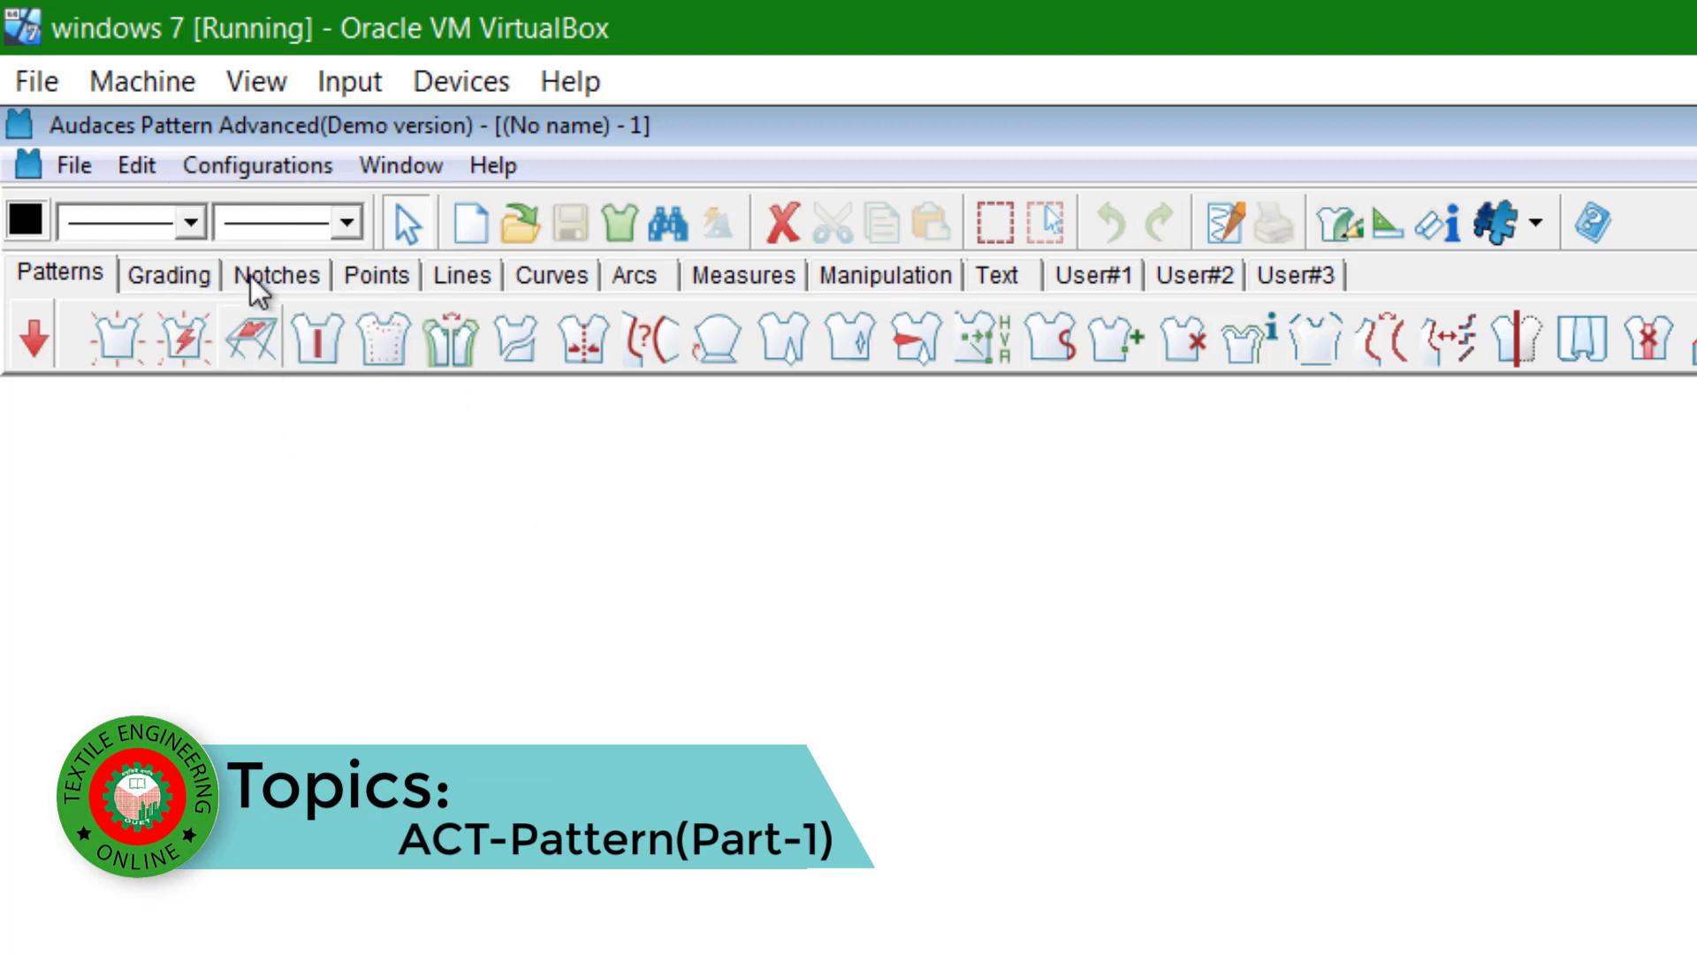
{"action": "left_click", "coordinate": [244, 165]}
{"action": "mouse_move", "coordinate": [412, 419]}
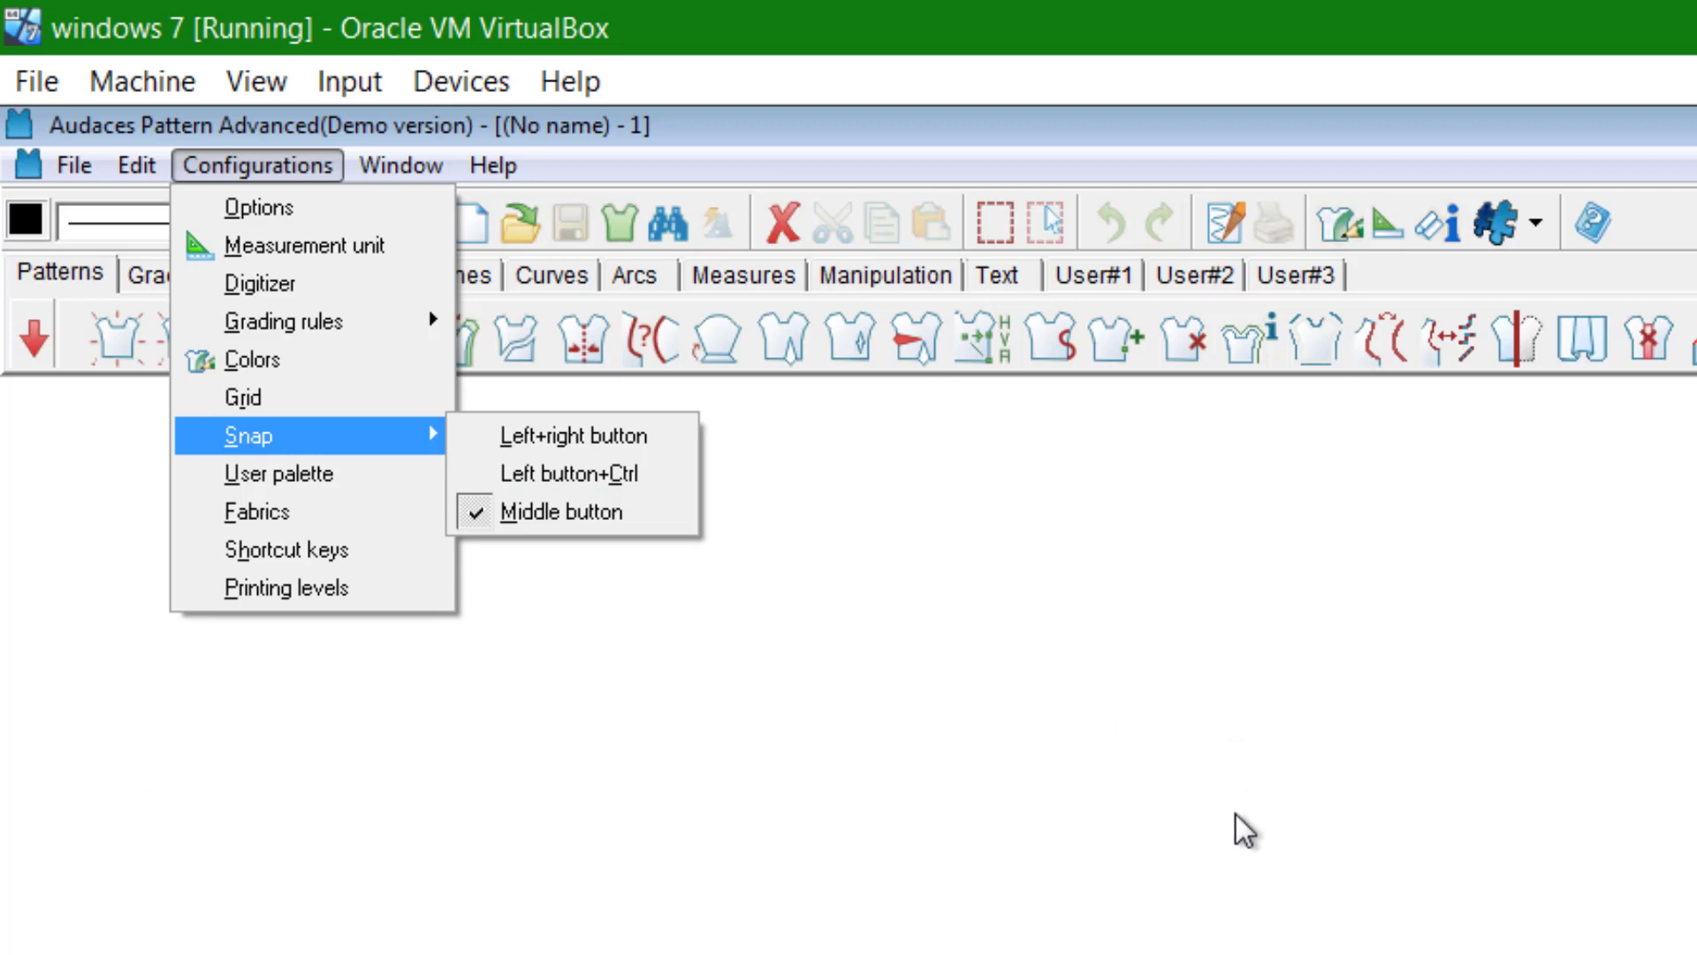
{"action": "left_click", "coordinate": [563, 512]}
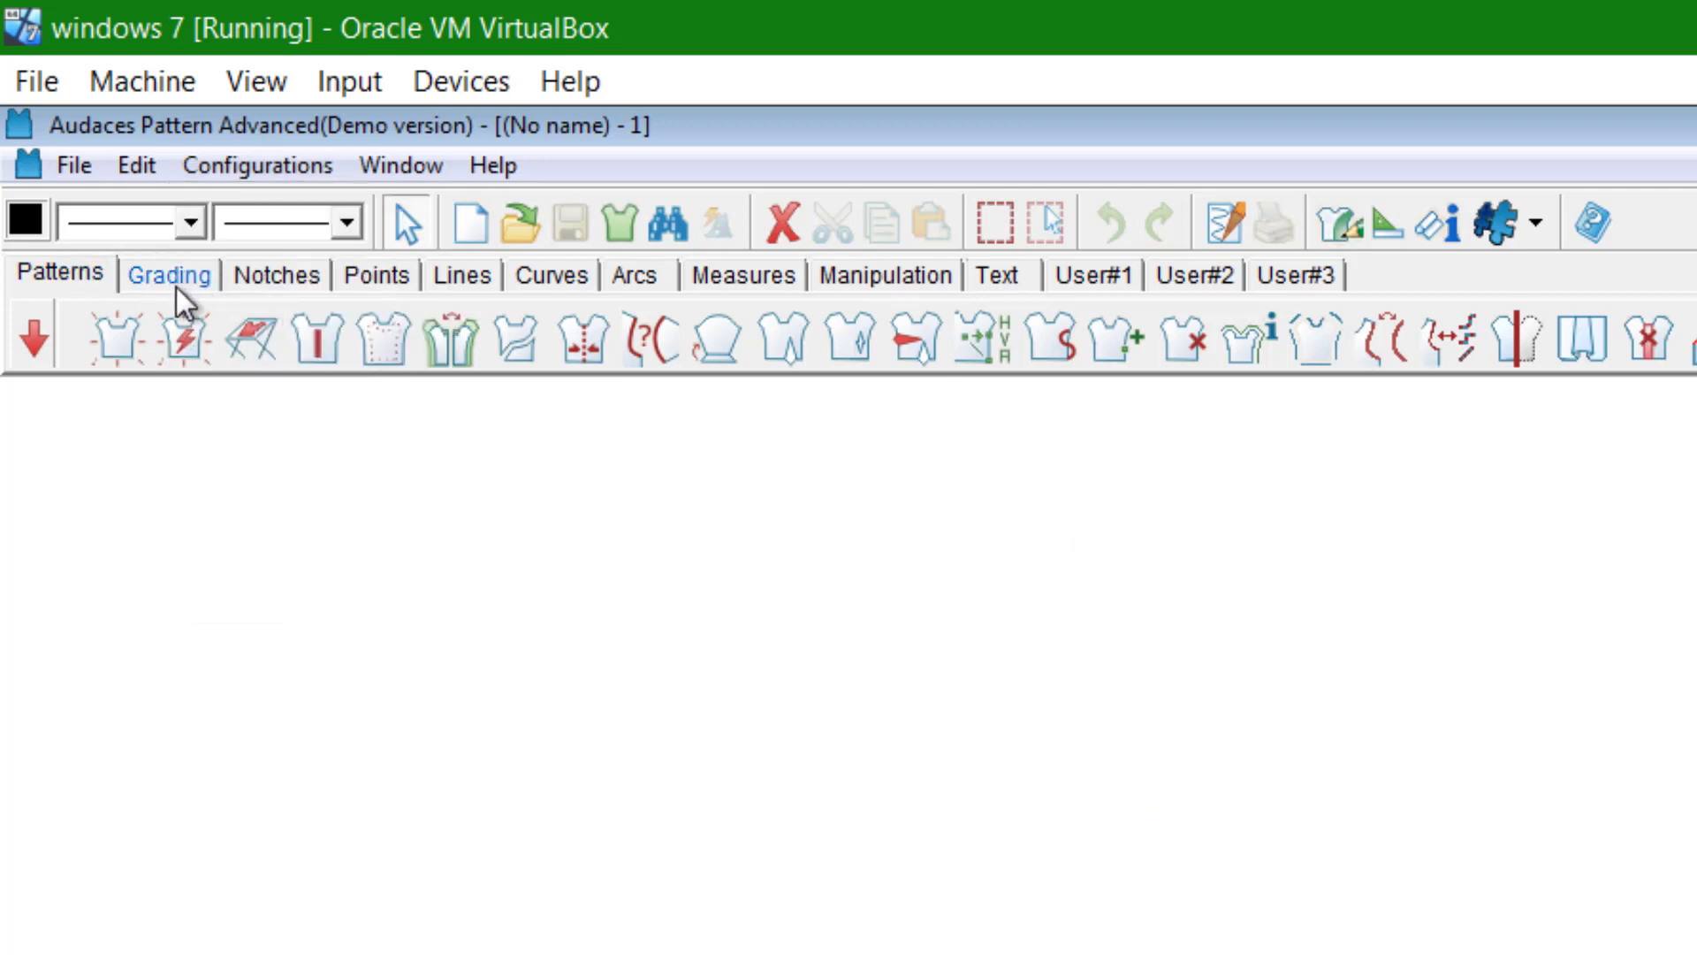
- Draw a test rectangle by two corners on the blank drawing area
{"action": "left_click", "coordinate": [455, 278]}
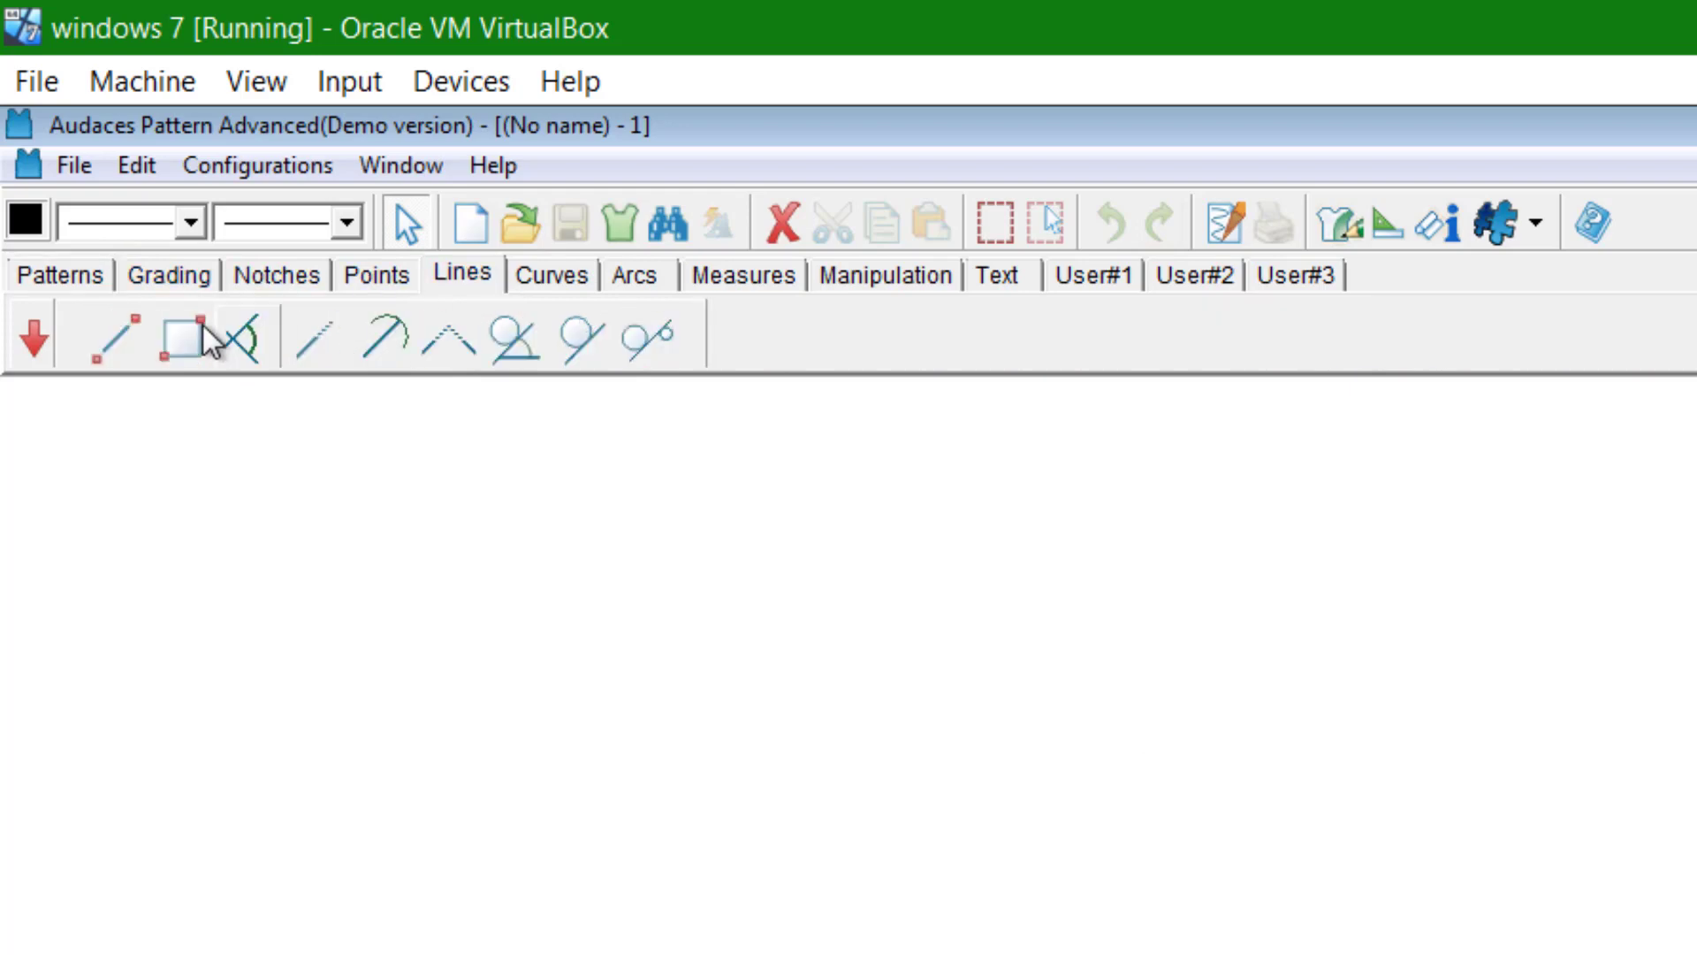
{"action": "left_click", "coordinate": [181, 340]}
{"action": "left_click", "coordinate": [1240, 585]}
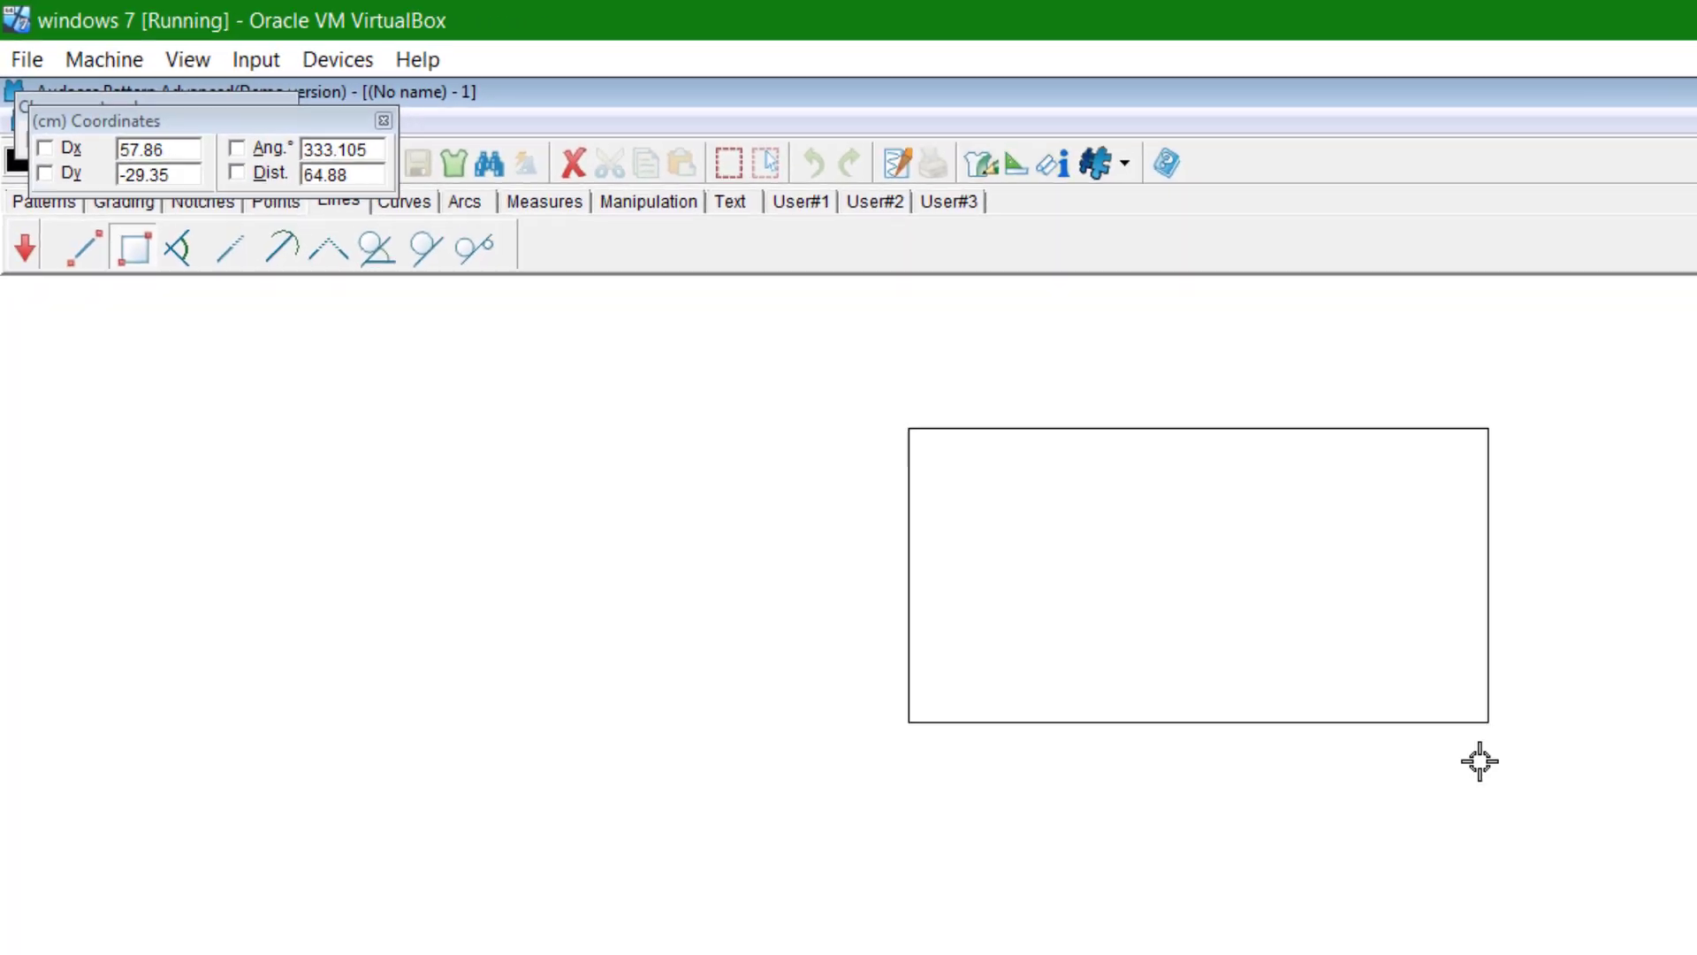
{"action": "key", "text": "Escape"}
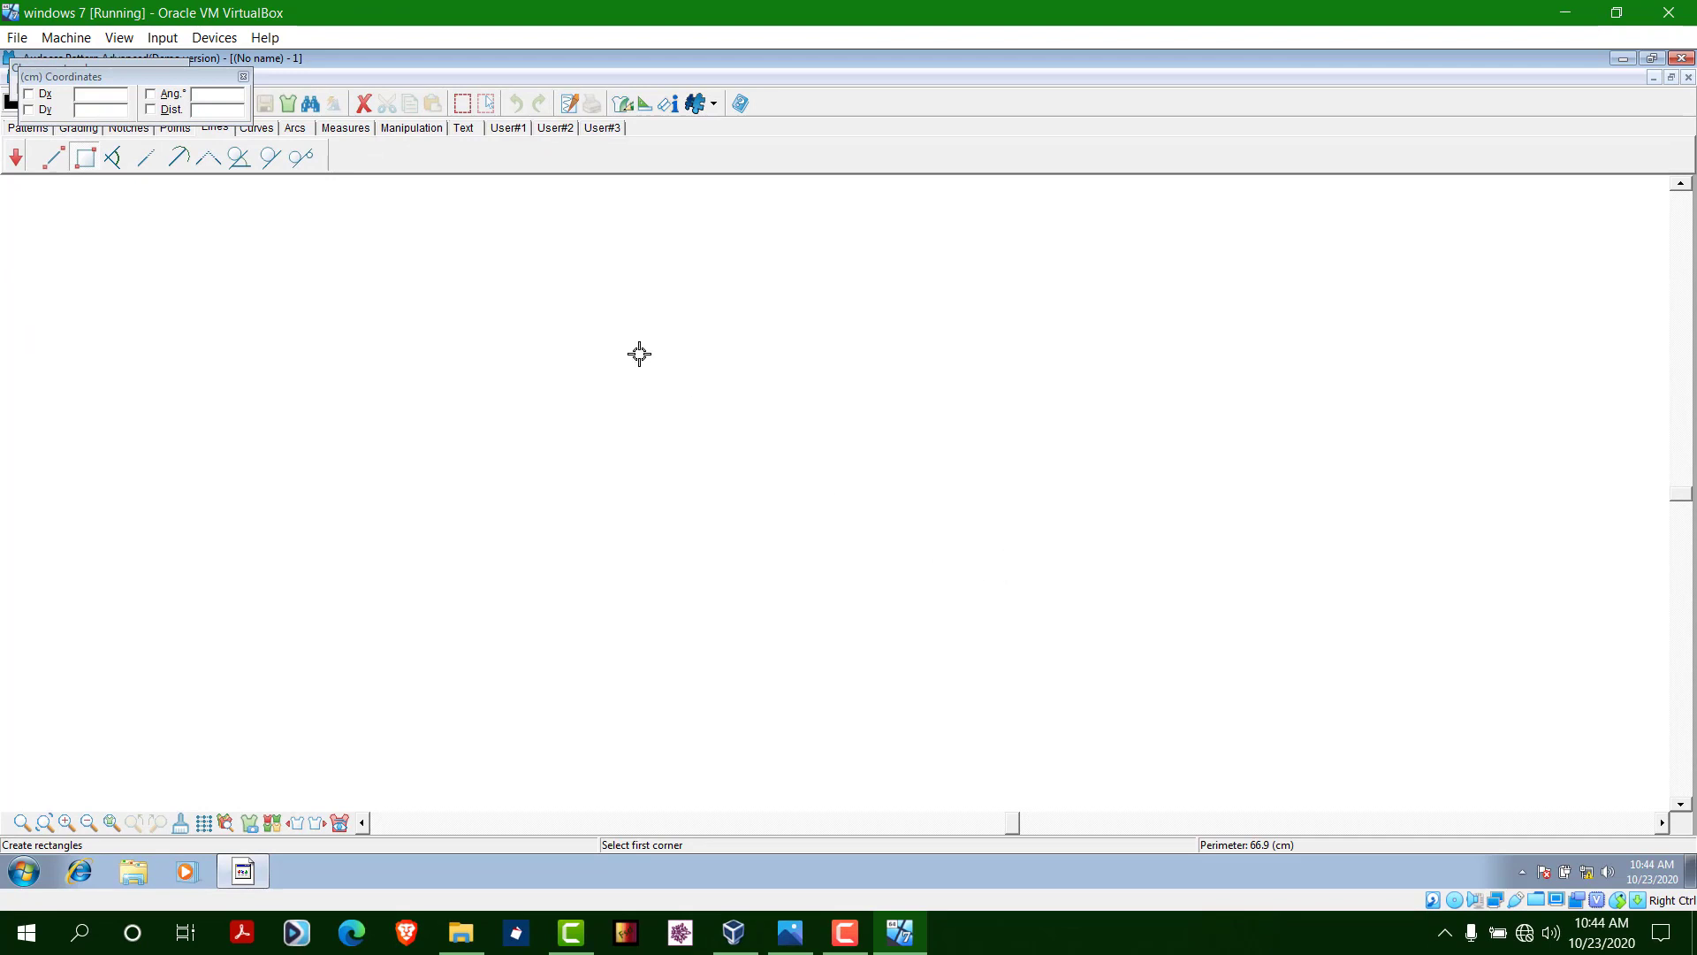
{"action": "left_click", "coordinate": [520, 304]}
{"action": "left_click", "coordinate": [855, 535]}
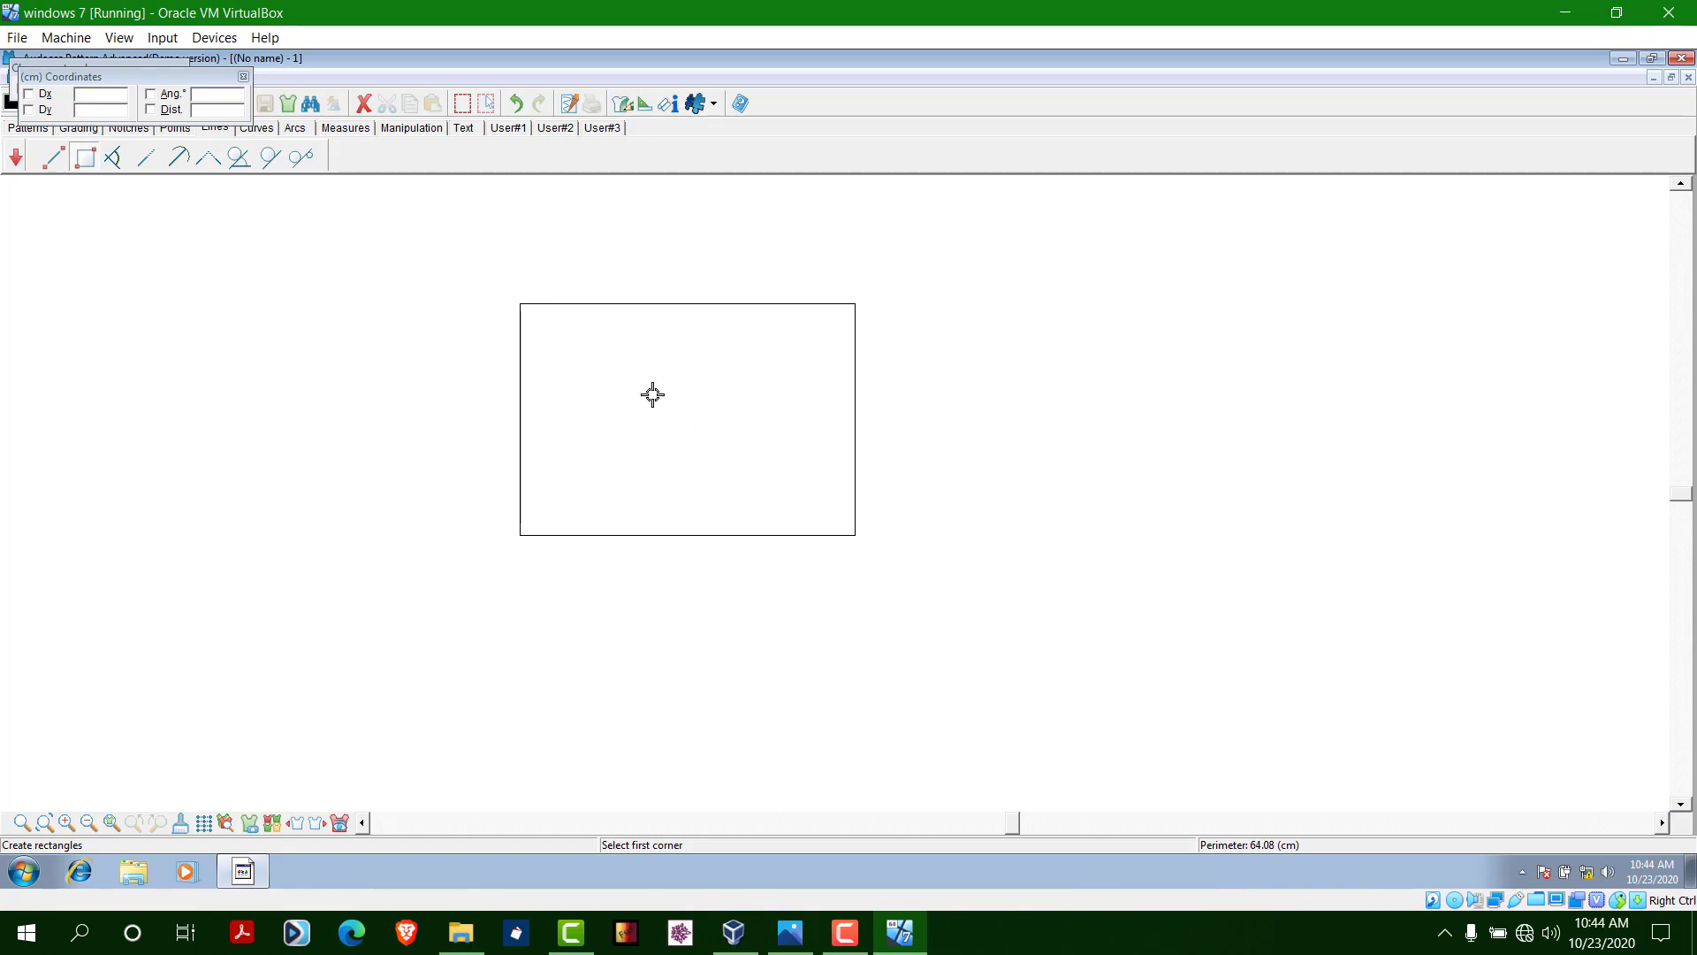
- Close the drawing and Audaces Pattern, and refresh the guest desktop
{"action": "left_click", "coordinate": [1688, 78]}
{"action": "left_click", "coordinate": [1683, 60]}
{"action": "right_click", "coordinate": [701, 148]}
{"action": "right_click", "coordinate": [674, 151]}
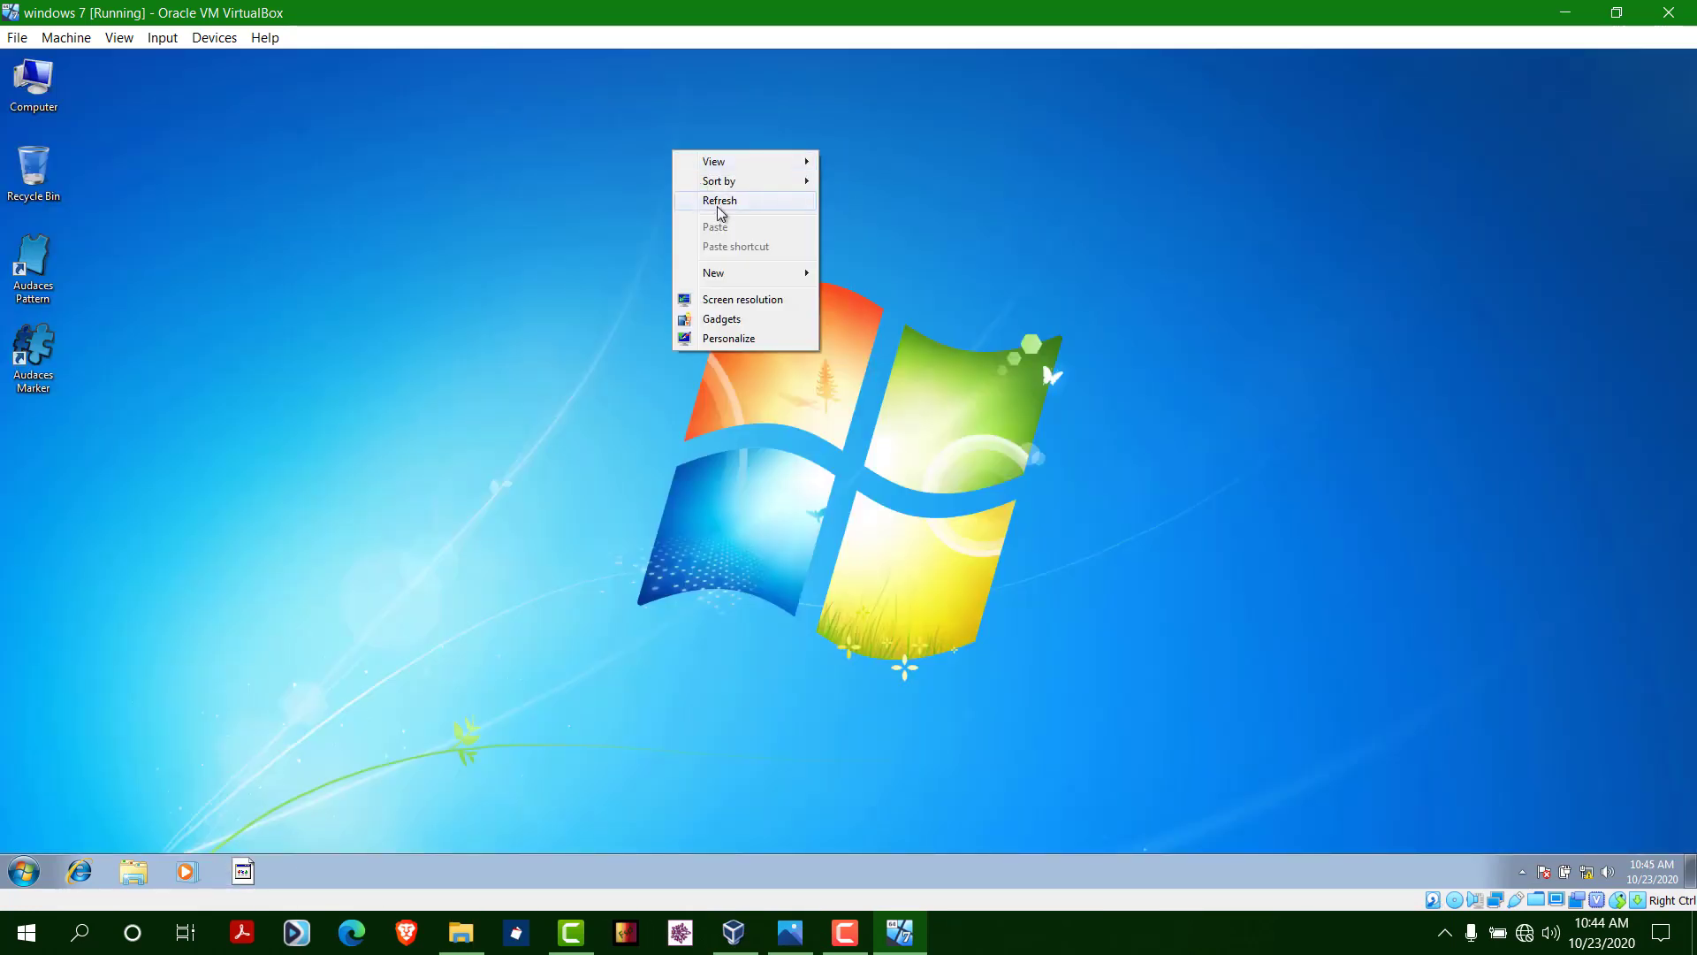
{"action": "right_click", "coordinate": [665, 128]}
{"action": "left_click", "coordinate": [698, 175]}
{"action": "right_click", "coordinate": [677, 157]}
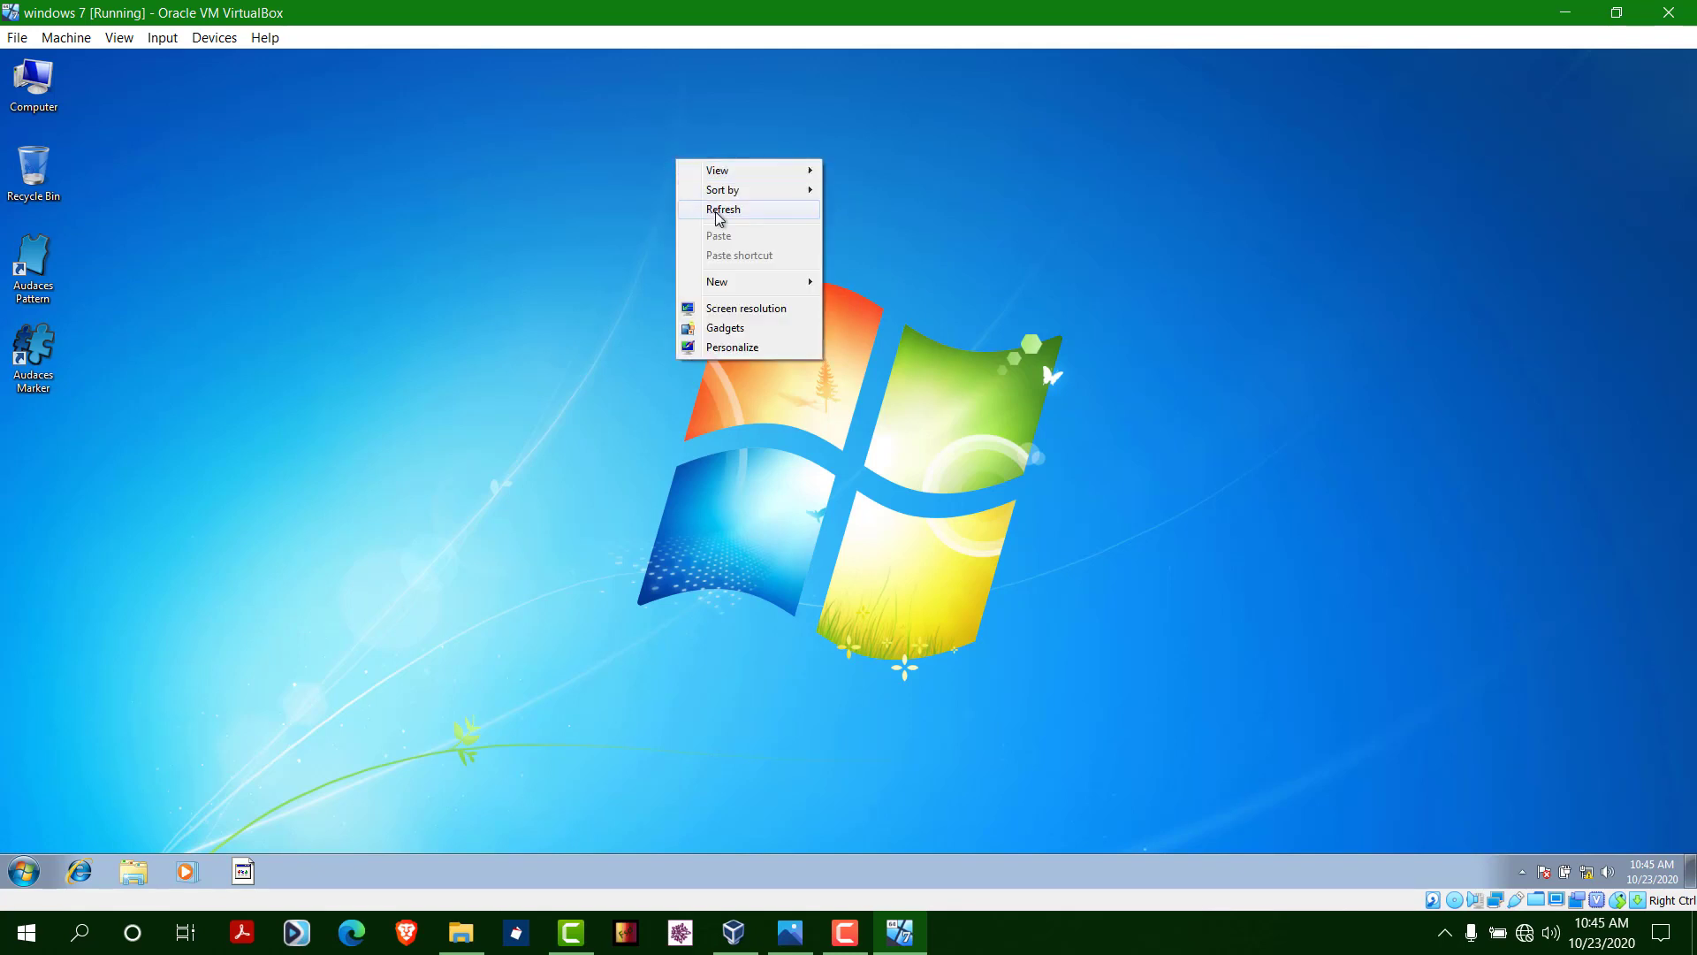
{"action": "left_click", "coordinate": [716, 212]}
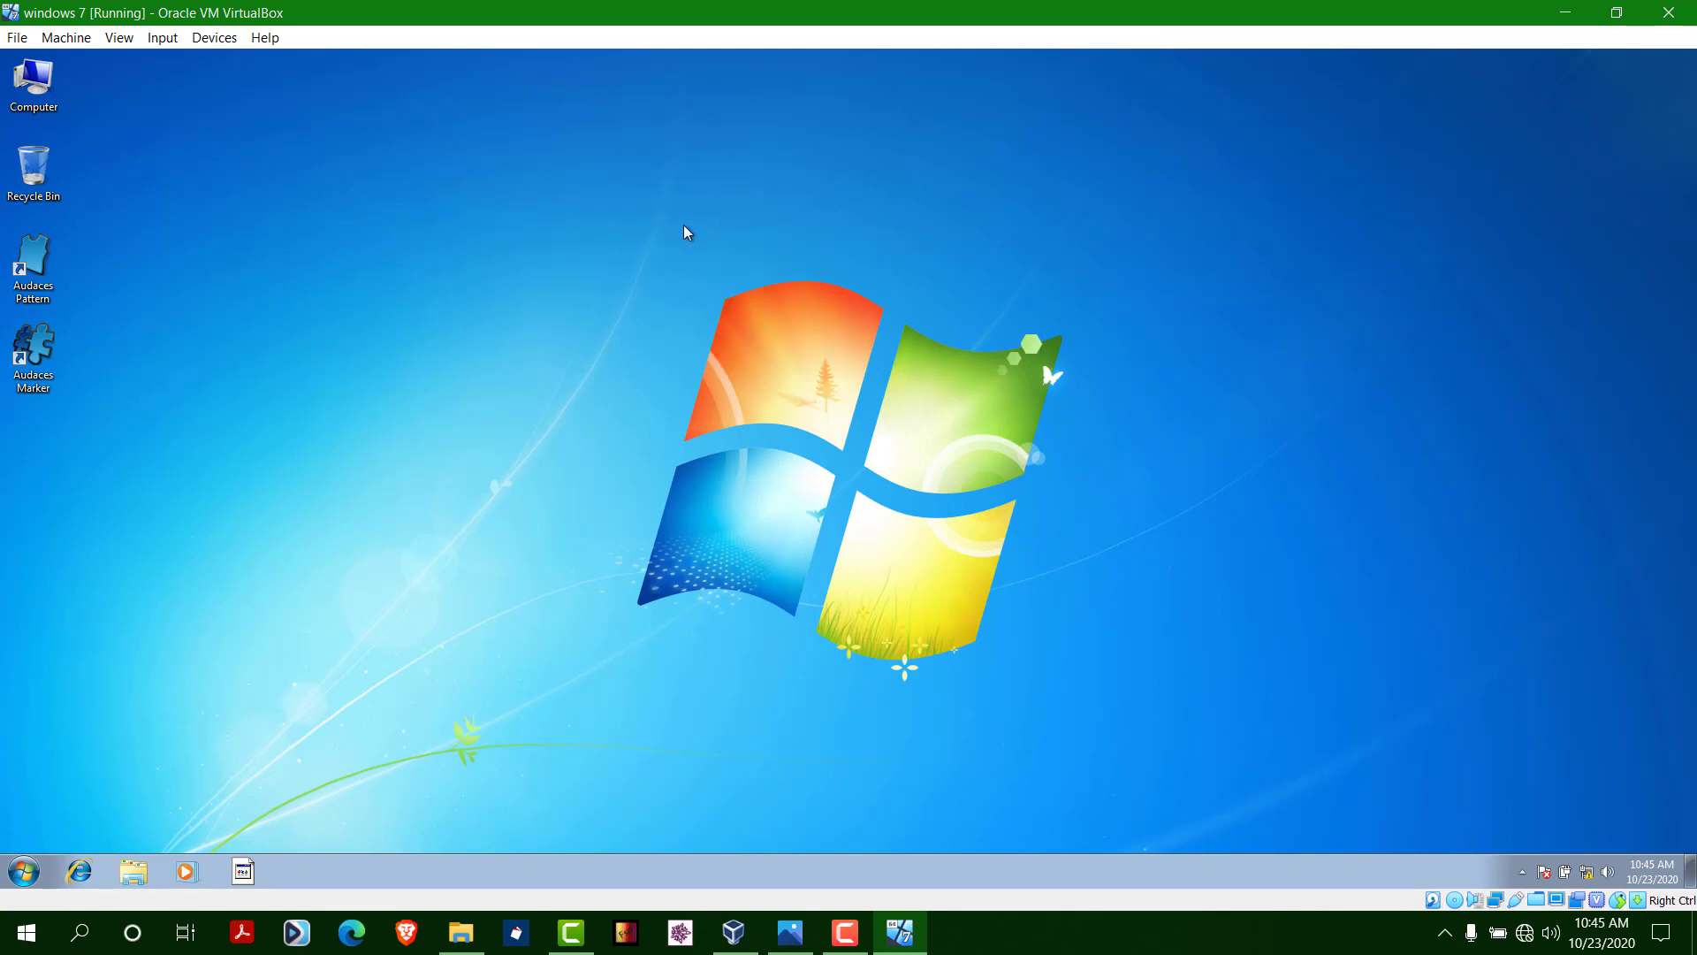